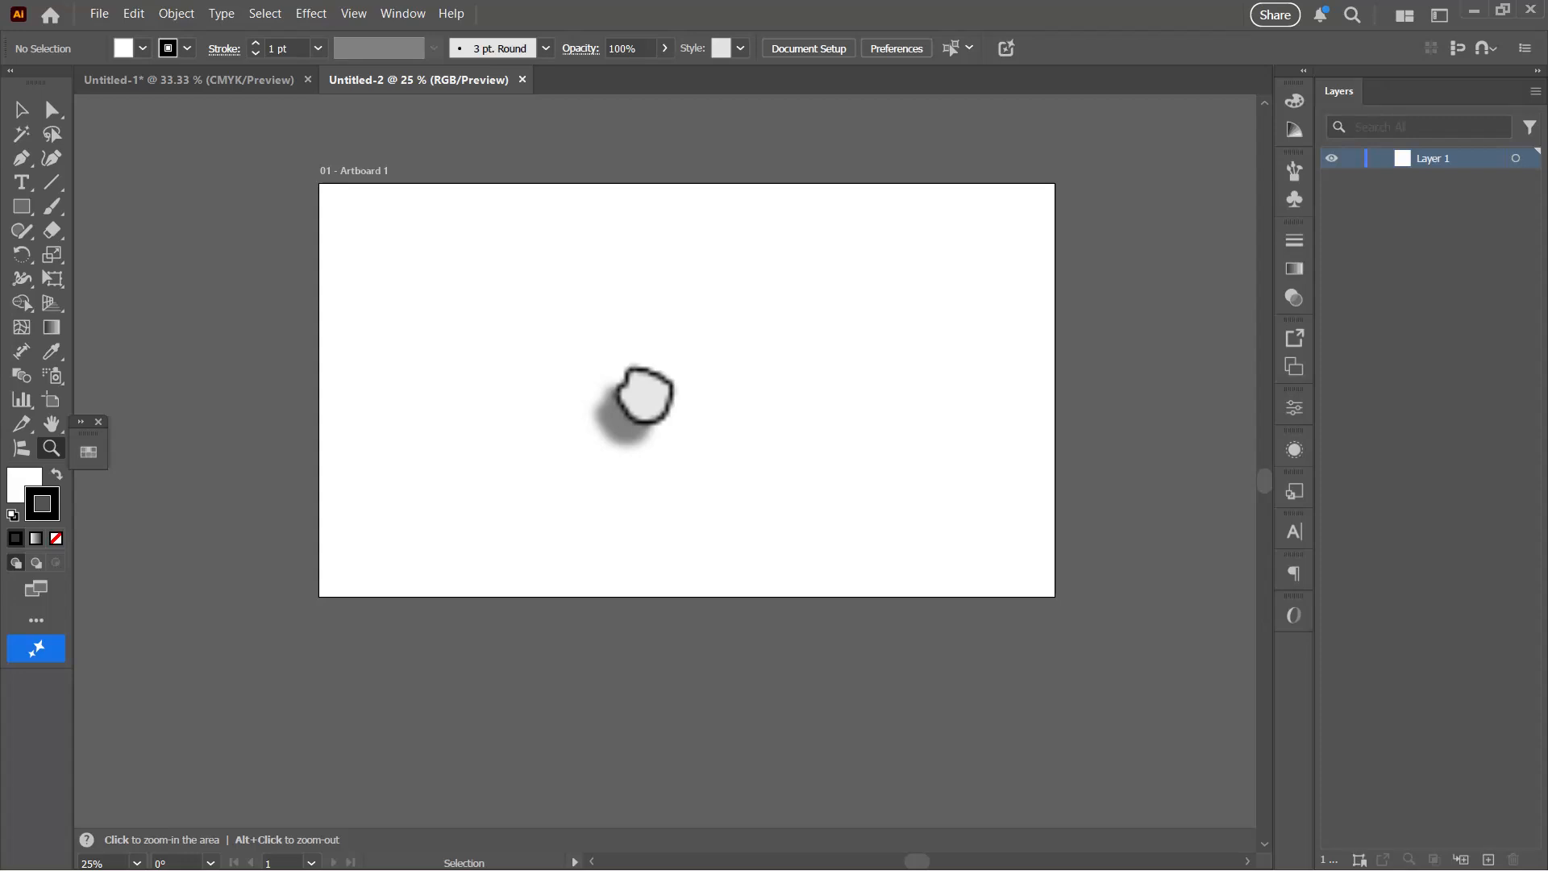
Step: Draw a large rectangle covering most of the artboard's height as the building facade and fill it with dark brown 391f13
key(ctrl+plus)
drag(645, 395, 632, 494)
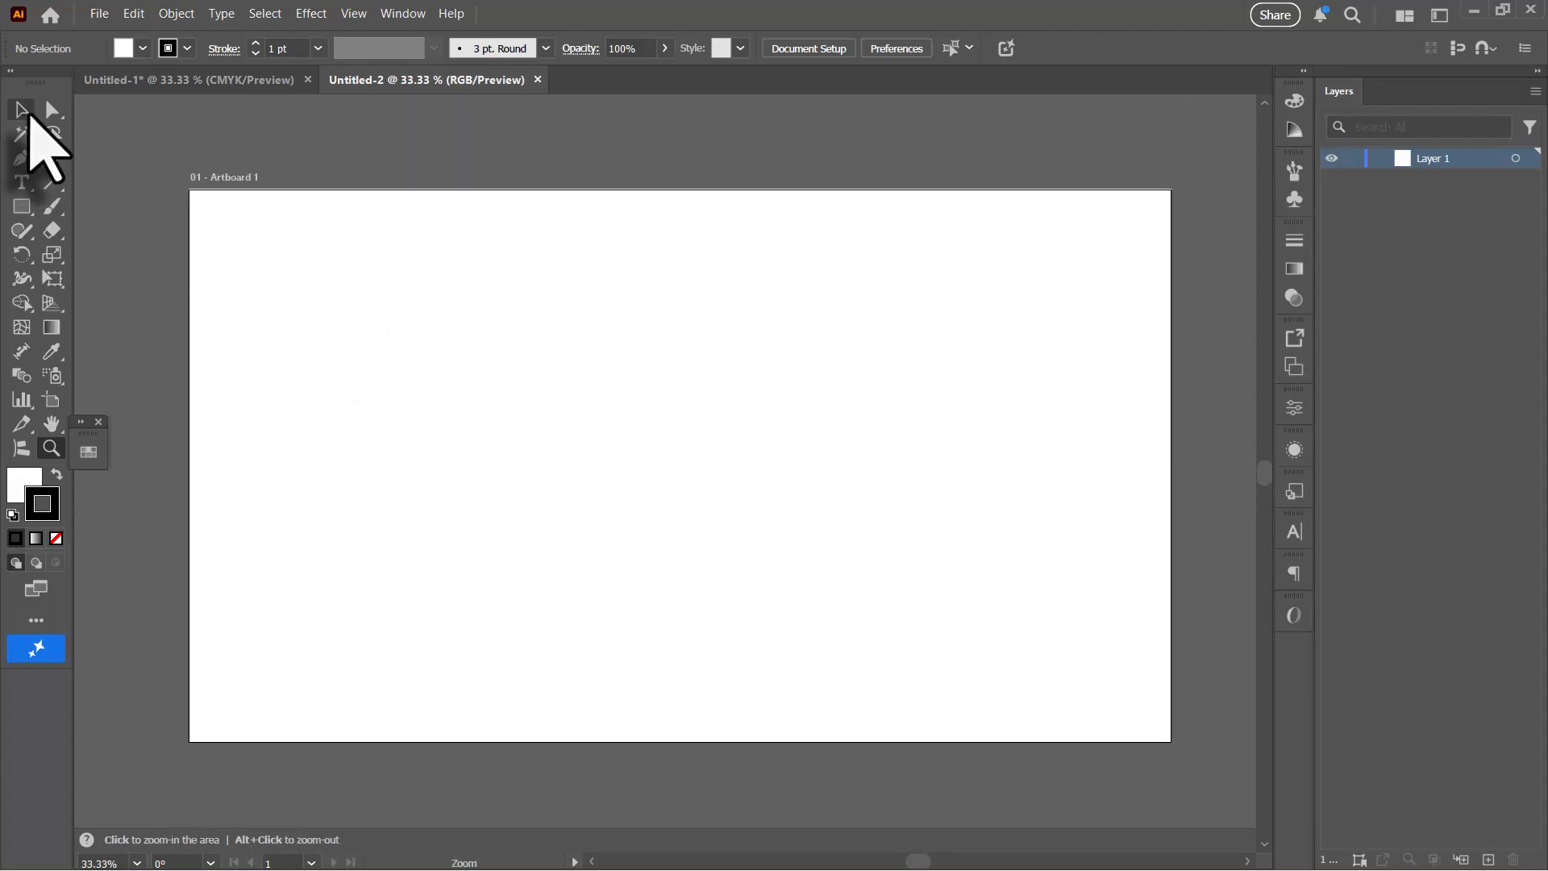
click(29, 115)
click(13, 206)
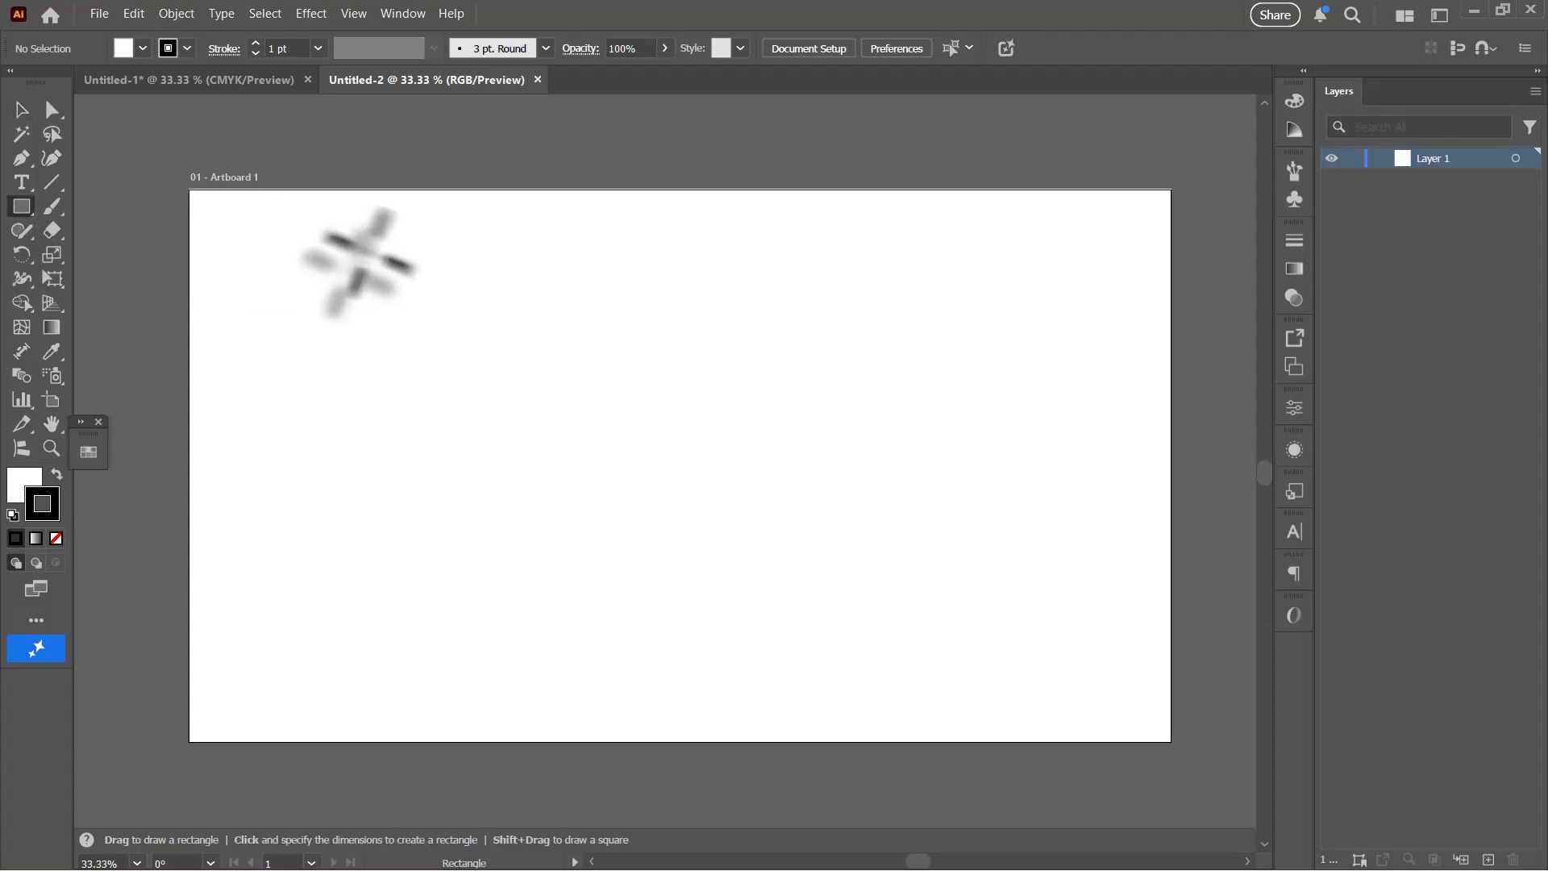
drag(284, 244, 861, 699)
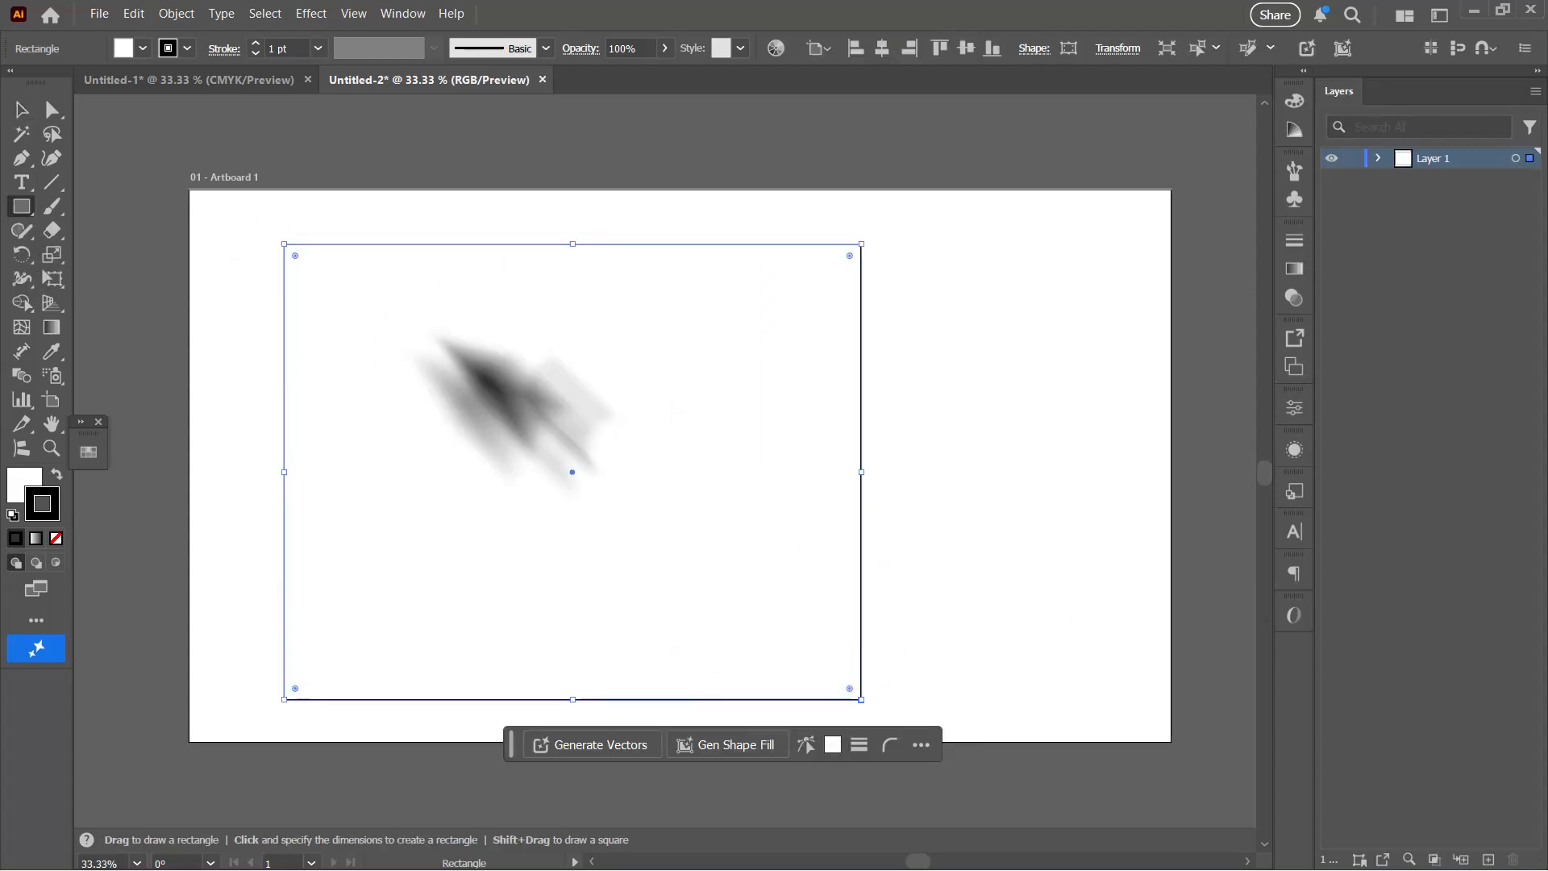
click(31, 487)
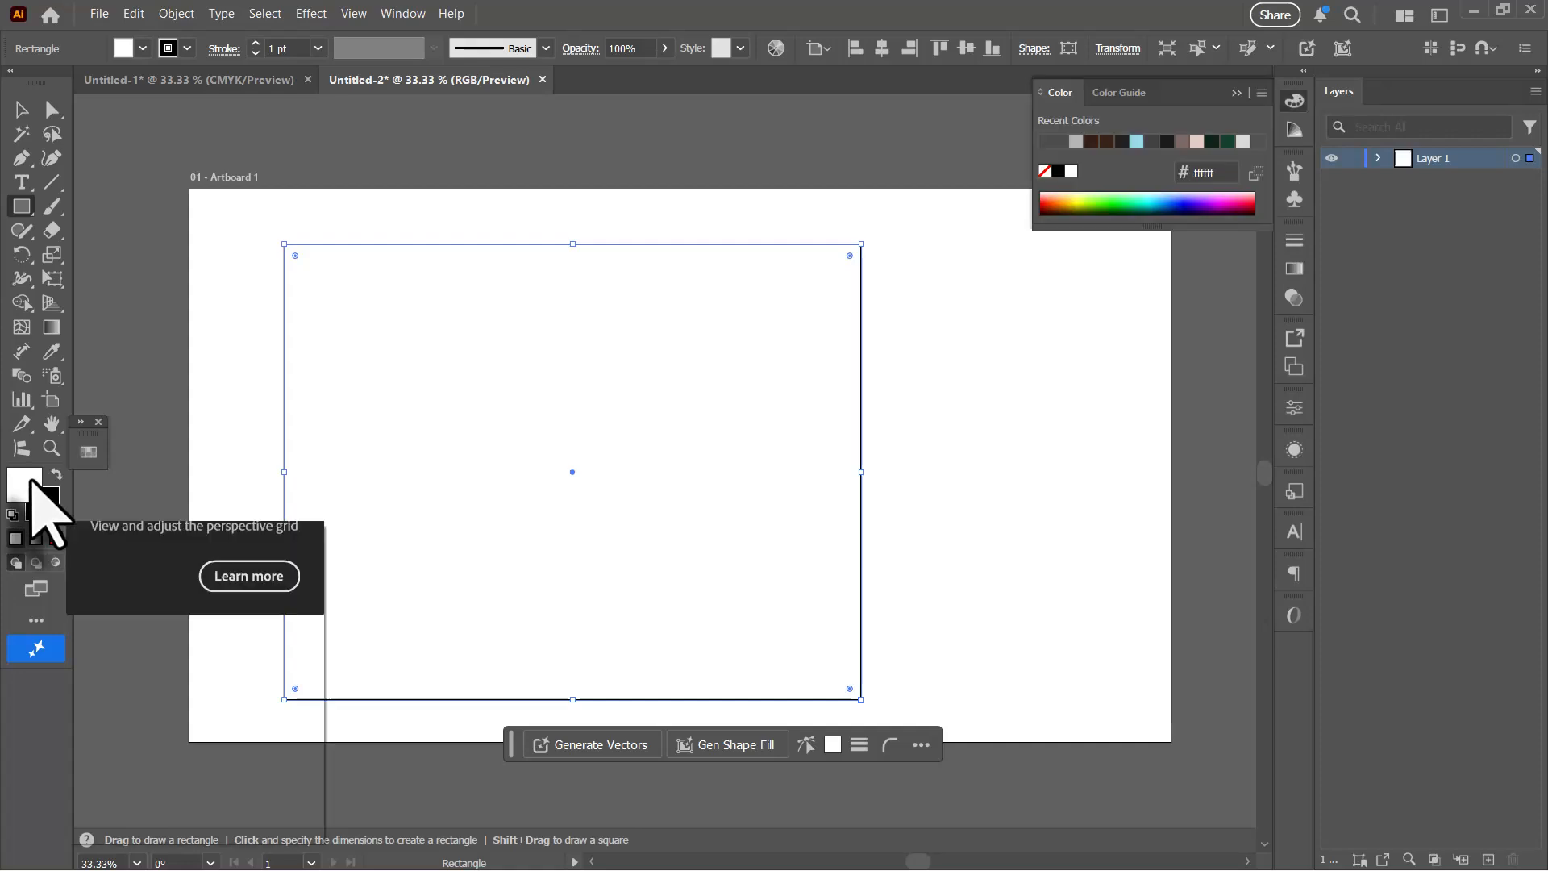
click(143, 48)
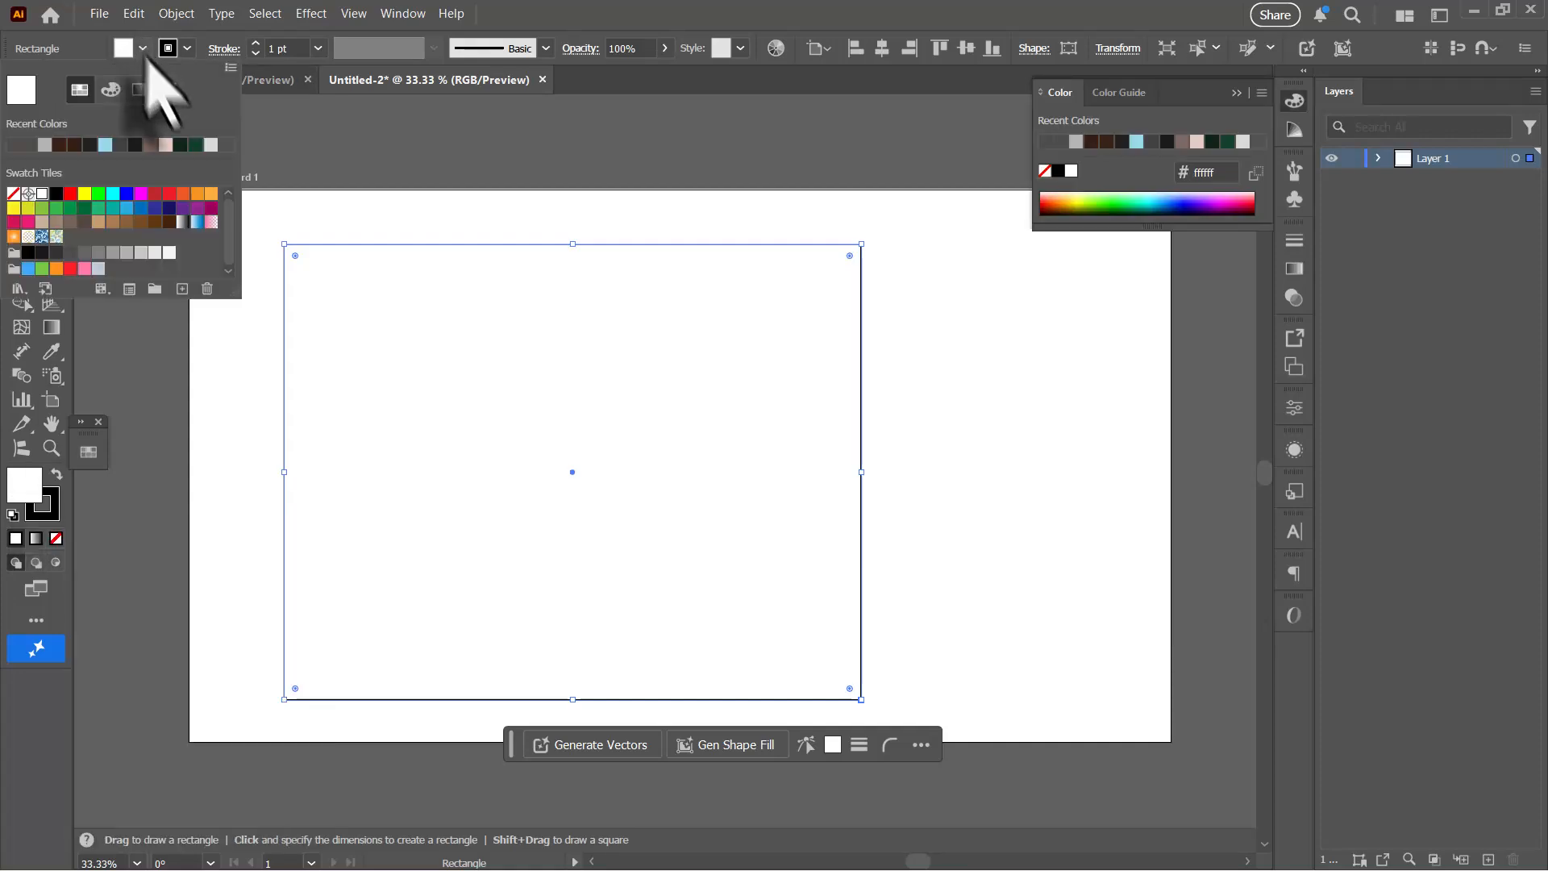
click(75, 145)
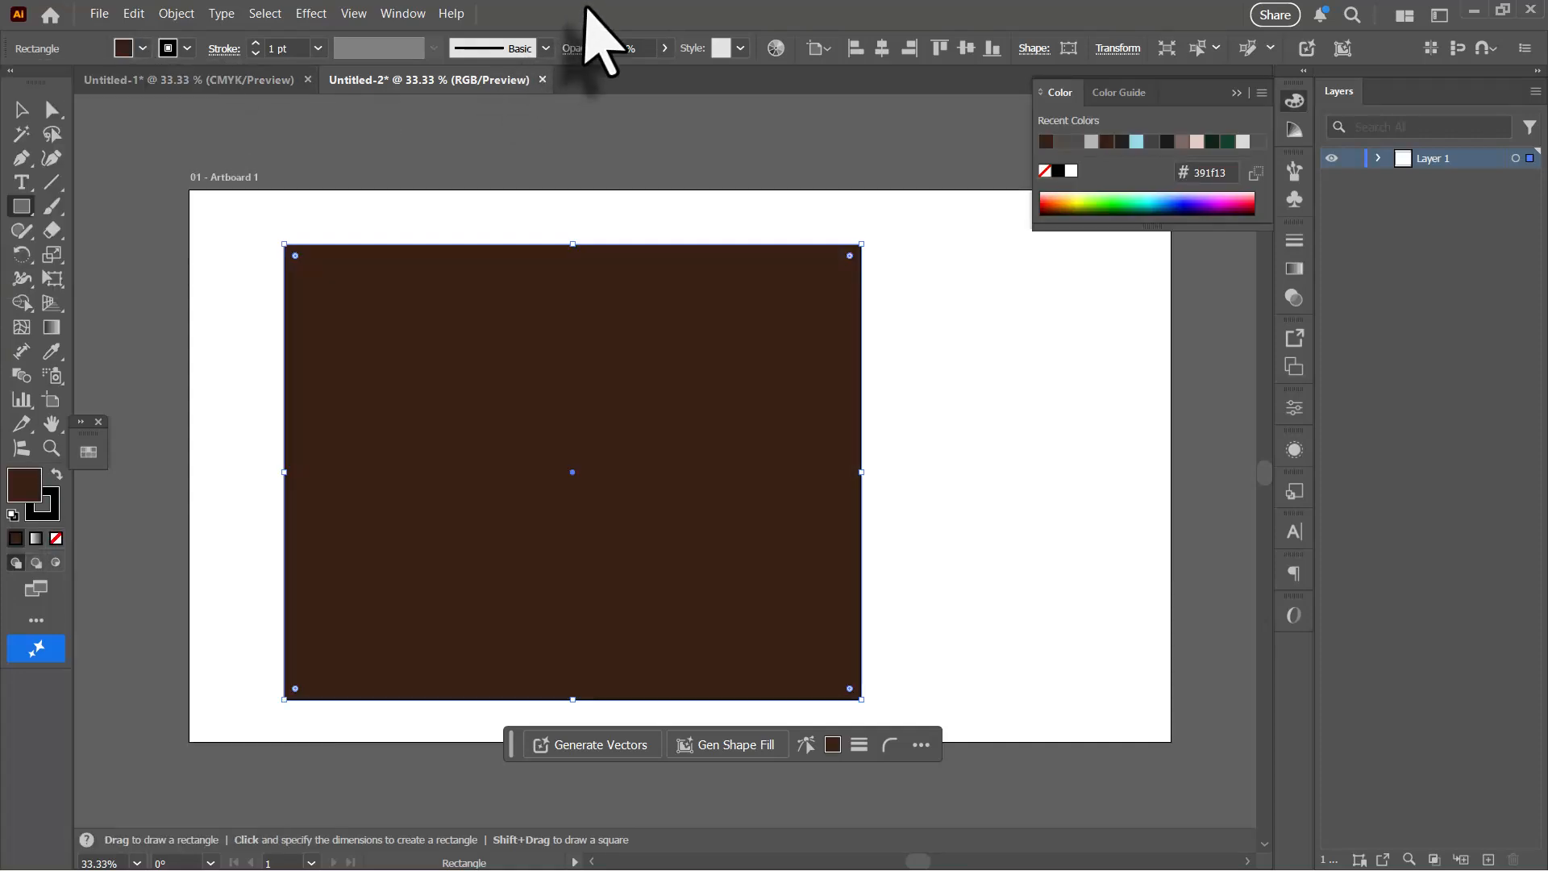
Step: Draw a small, nearly square brown window frame beside the facade, move it clear of the wall and widen it slightly
click(21, 206)
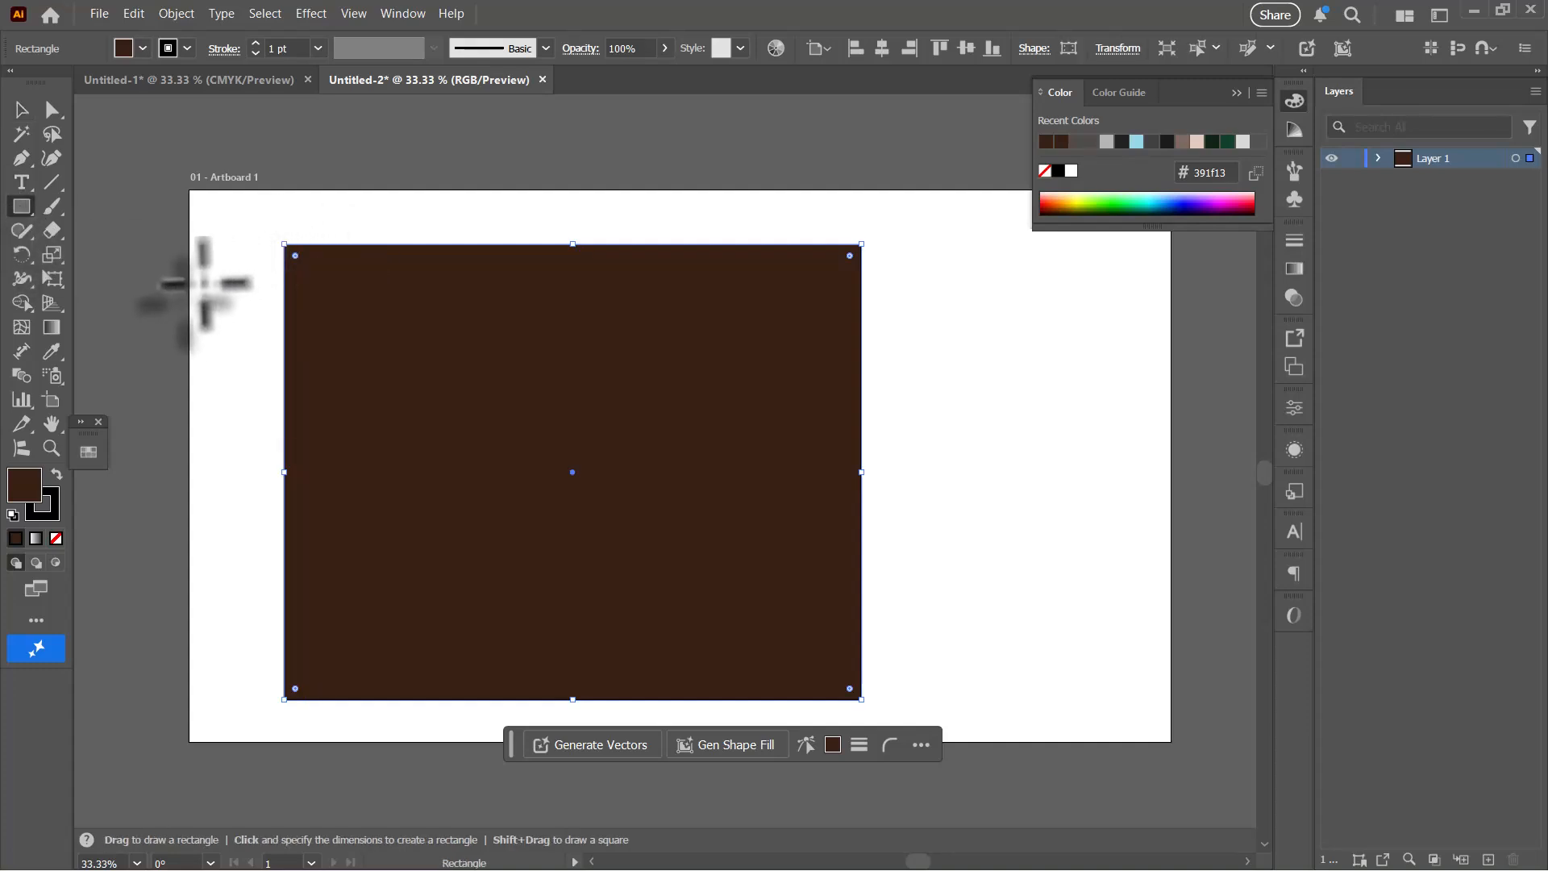
drag(206, 285, 289, 362)
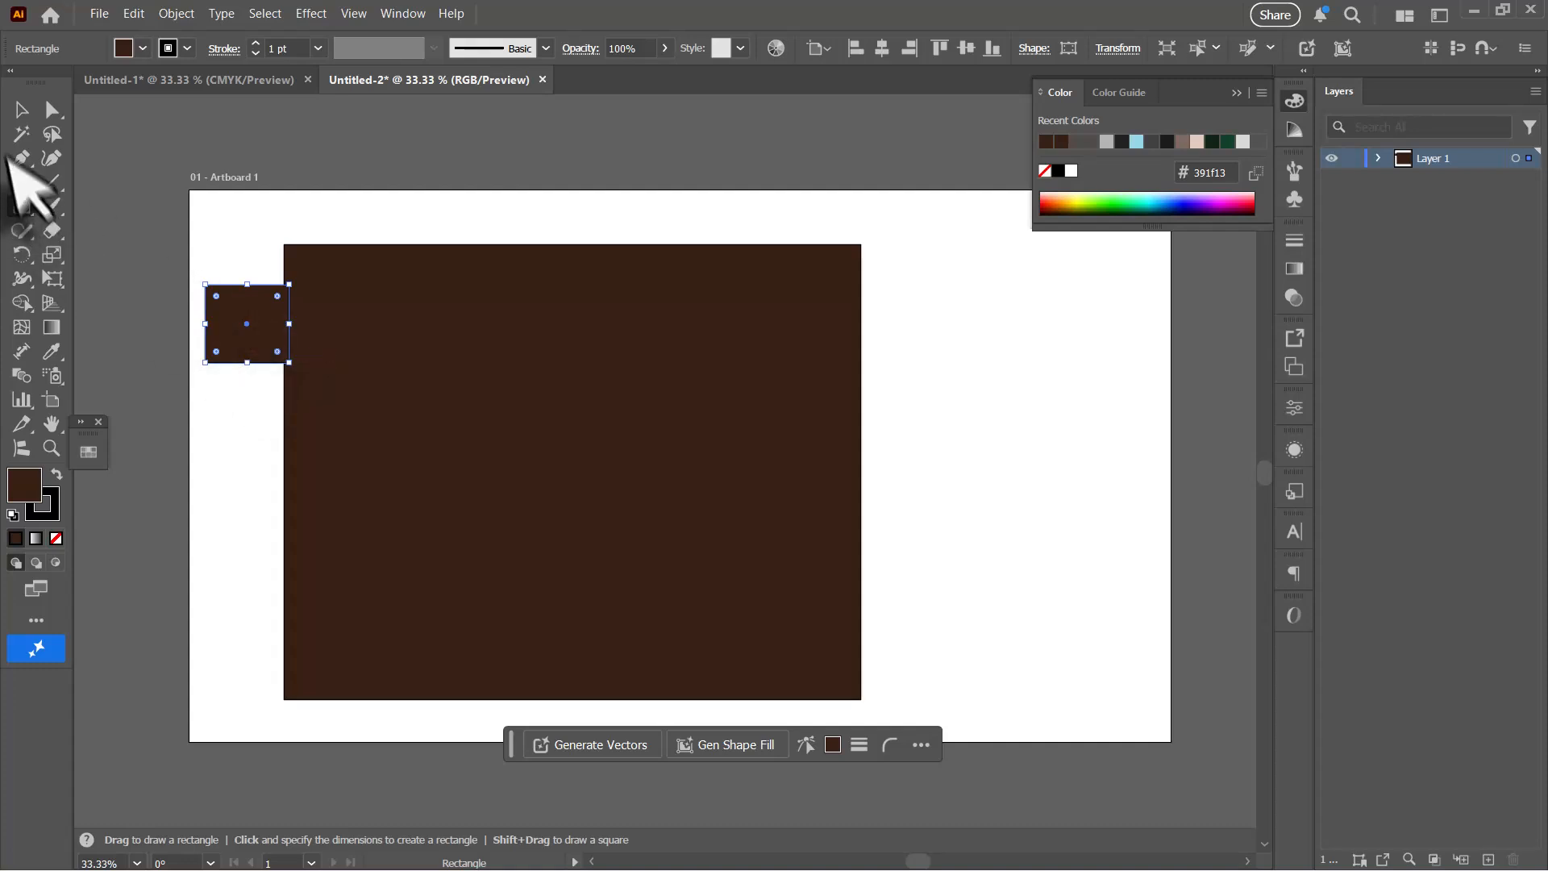
key(ctrl+plus)
key(ctrl+plus)
key(ctrl+plus)
key(ctrl+plus)
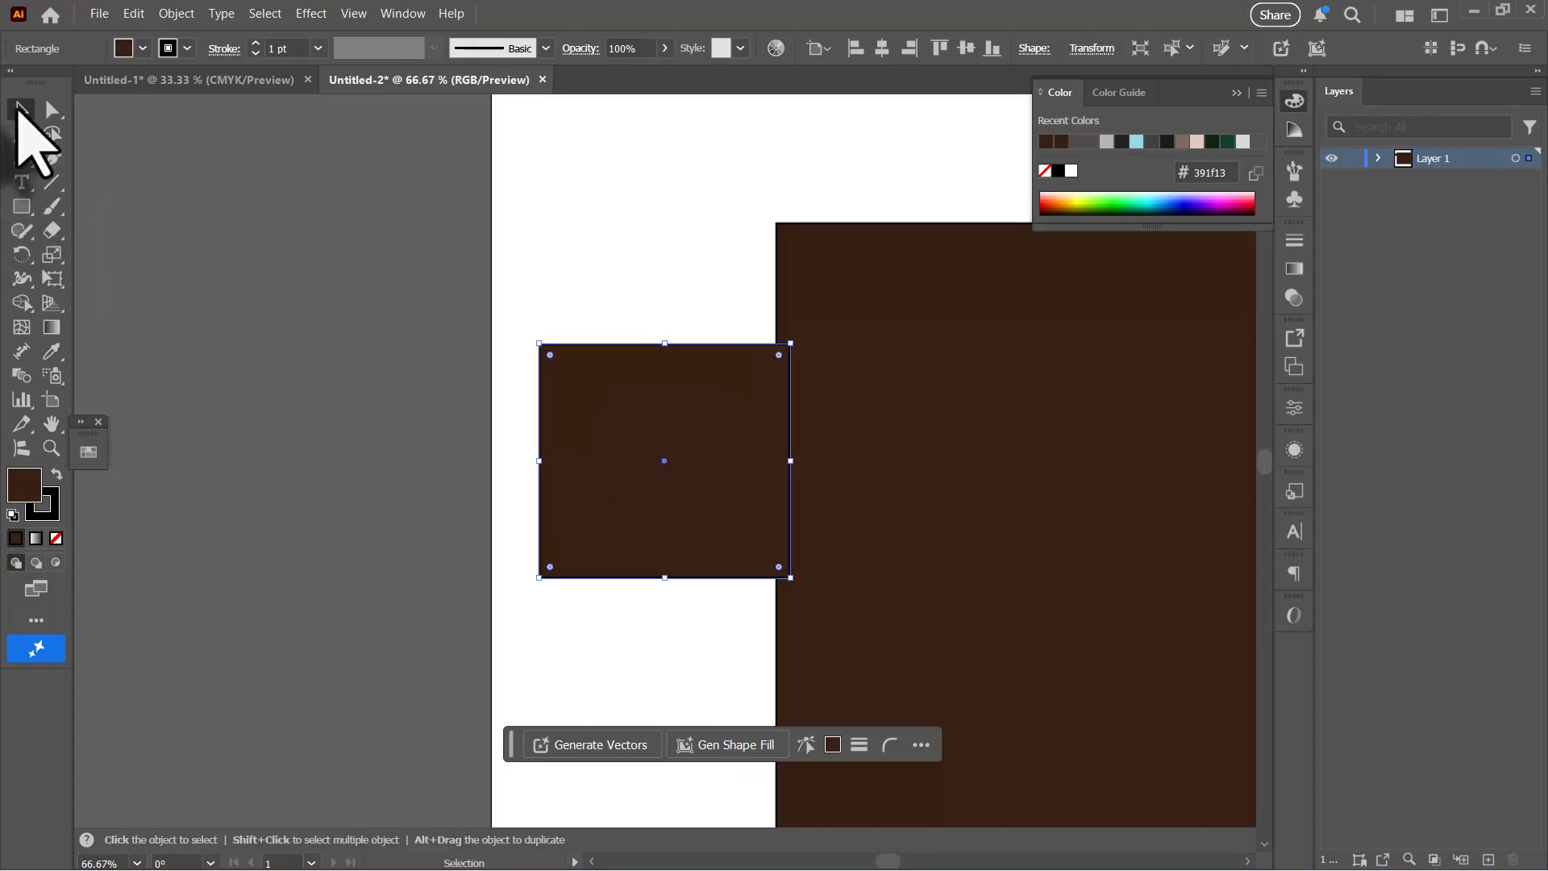
drag(616, 400, 535, 405)
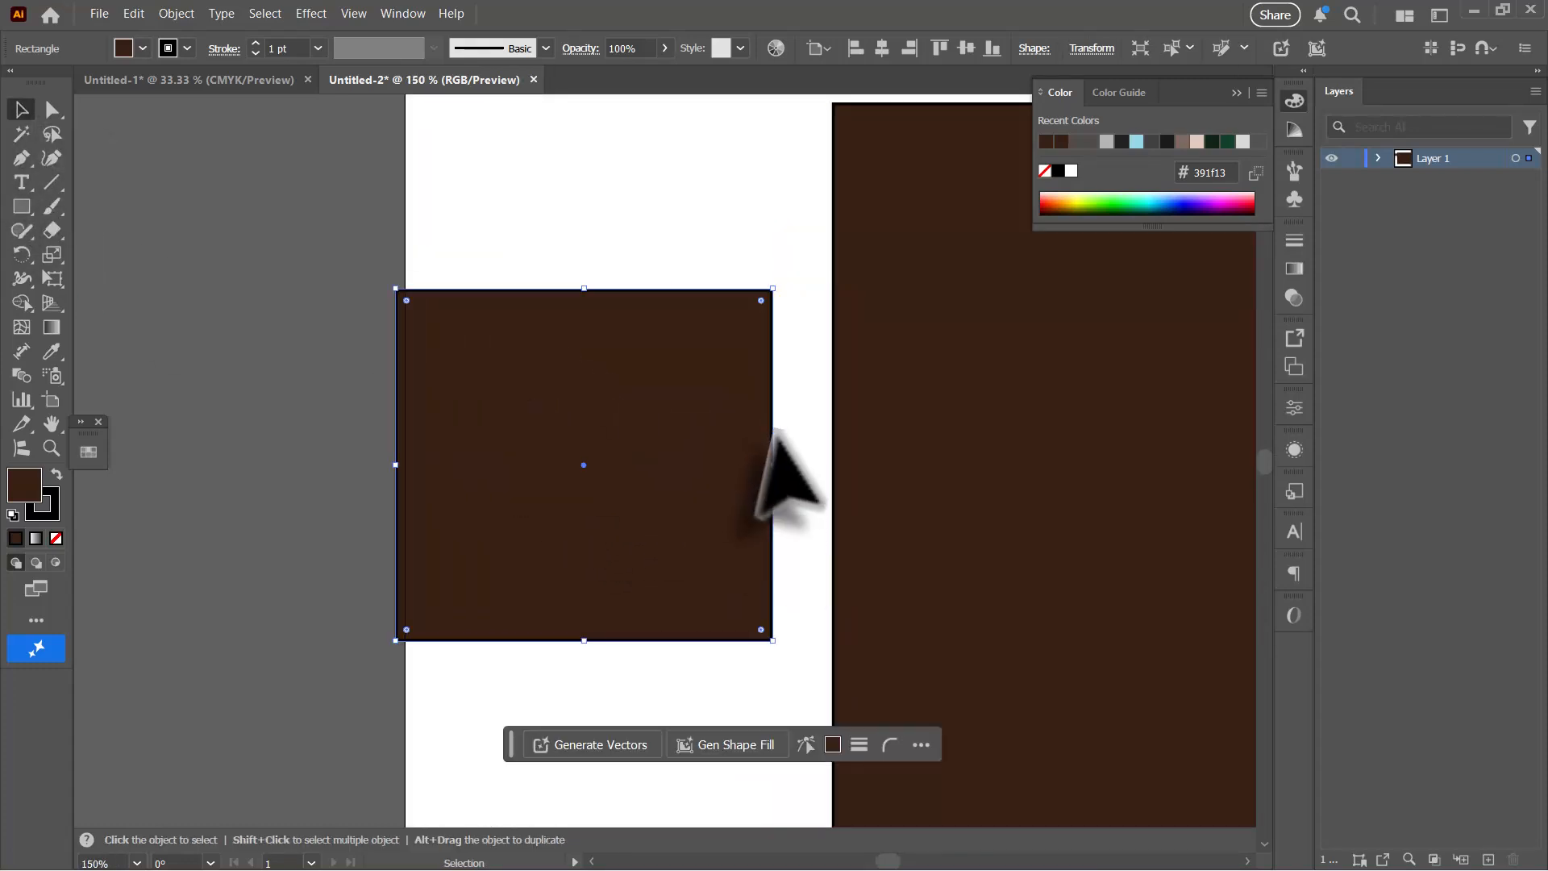
drag(774, 481, 790, 482)
Step: Duplicate the window frame, shrink the copy to a small pane and fit it into the frame's upper-left quarter
alt+drag(556, 435, 358, 367)
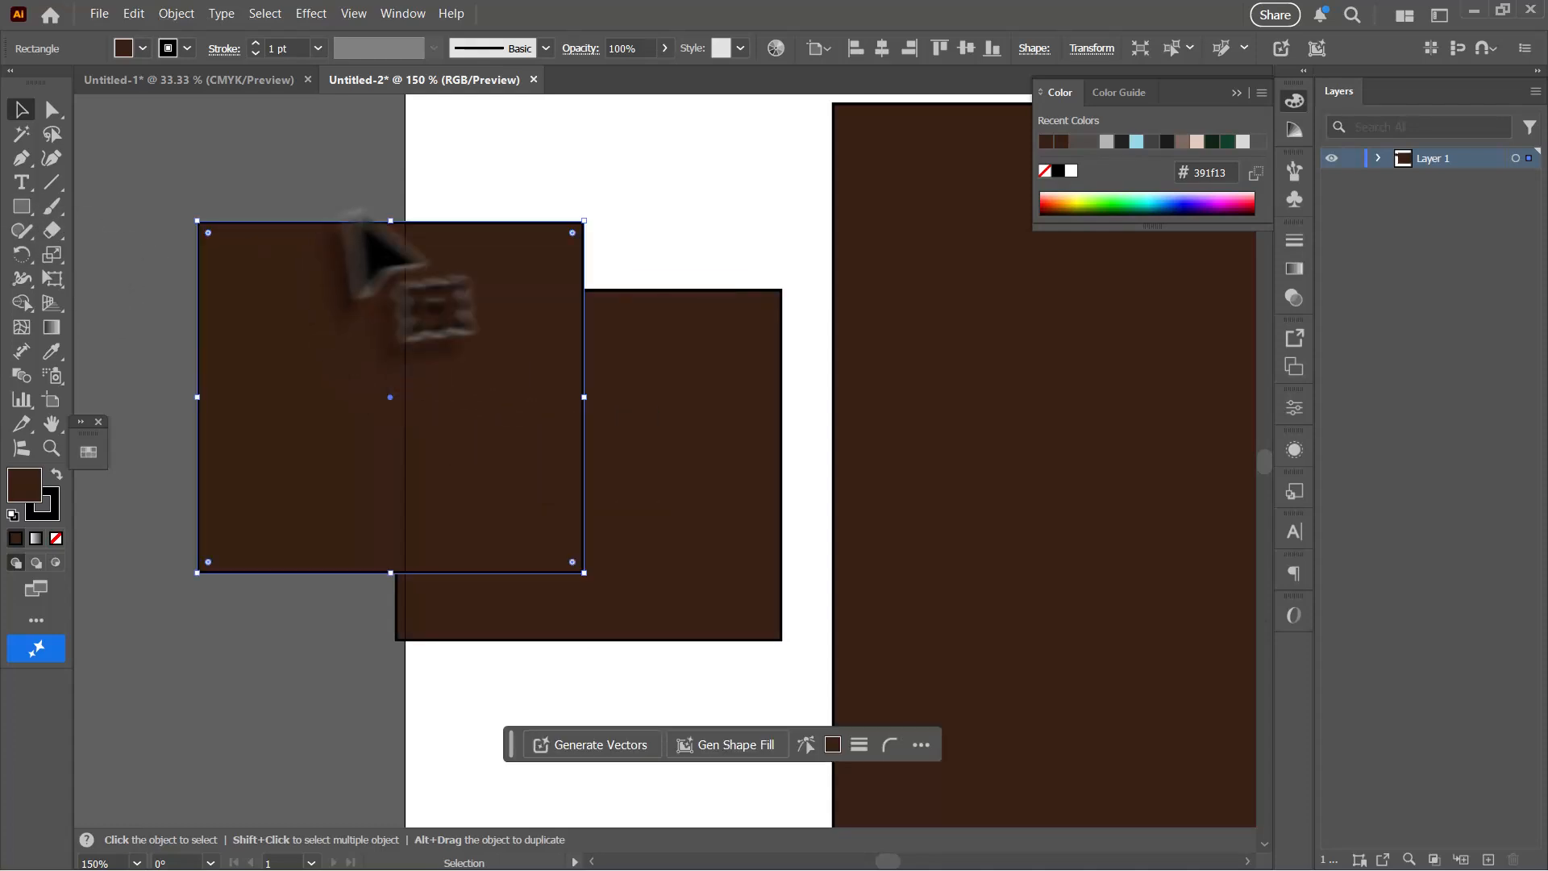
drag(390, 222, 432, 442)
drag(348, 478, 567, 375)
drag(803, 391, 584, 401)
Step: Duplicate the pane into a two-by-two grid inside the frame and extend the frame's lower edge slightly
alt+drag(528, 396, 684, 387)
shift+click(513, 389)
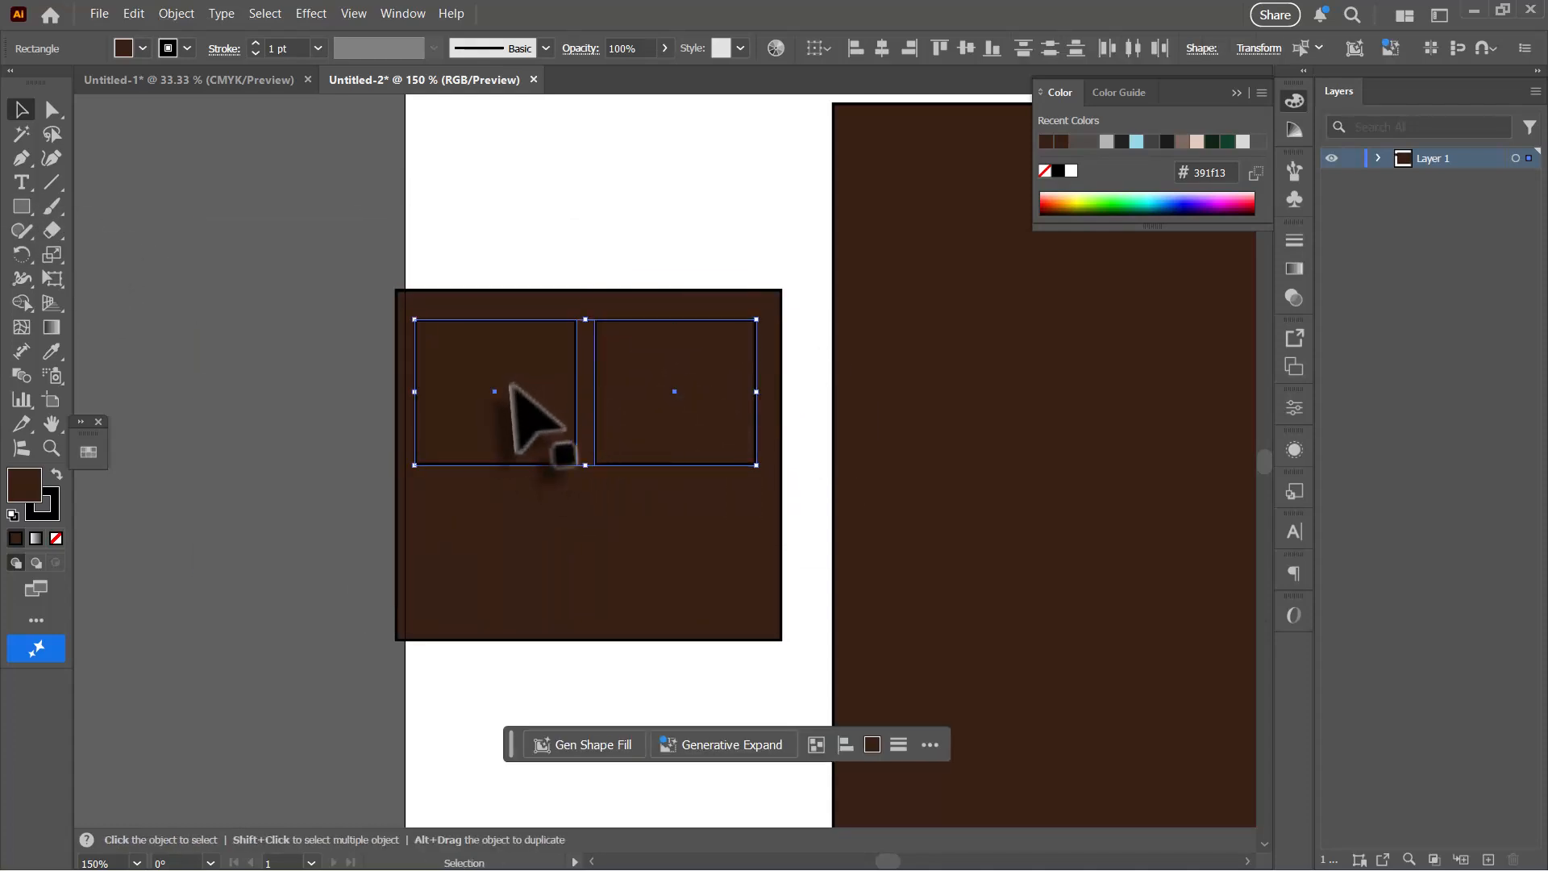
alt+shift+drag(513, 389, 530, 550)
click(526, 636)
drag(589, 642, 589, 653)
Step: Select all four window panes and fill them with light gray b5b5b5
click(501, 396)
shift+click(660, 415)
shift+click(664, 547)
shift+click(489, 533)
click(141, 48)
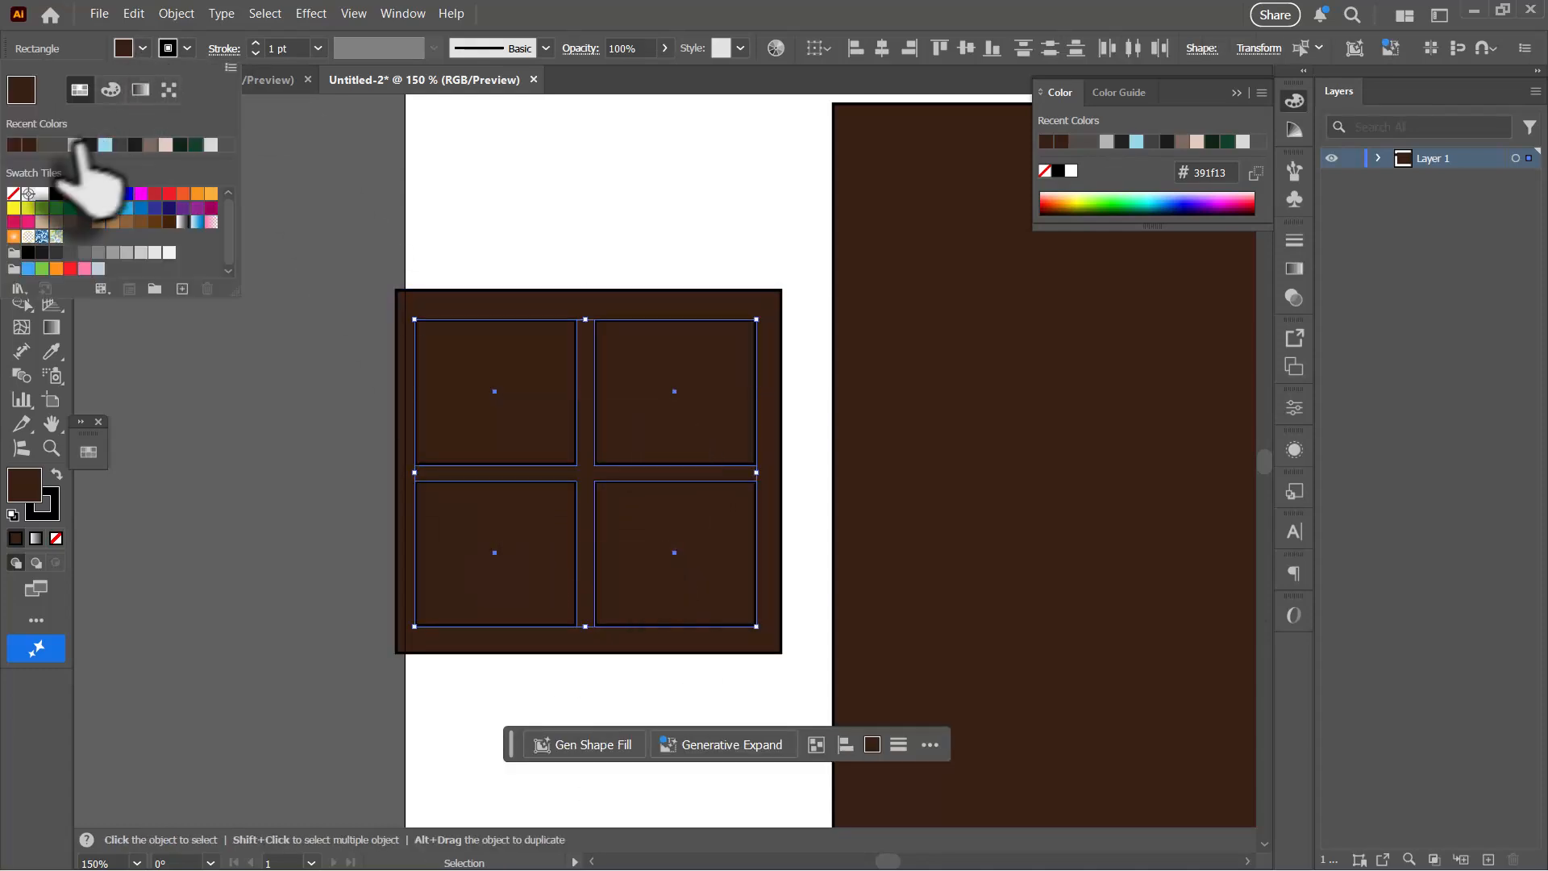
click(75, 145)
click(294, 370)
Step: Group the window and duplicate it across the top of the facade to form a row of five windows
key(ctrl+minus)
key(ctrl+minus)
key(ctrl+minus)
key(ctrl+minus)
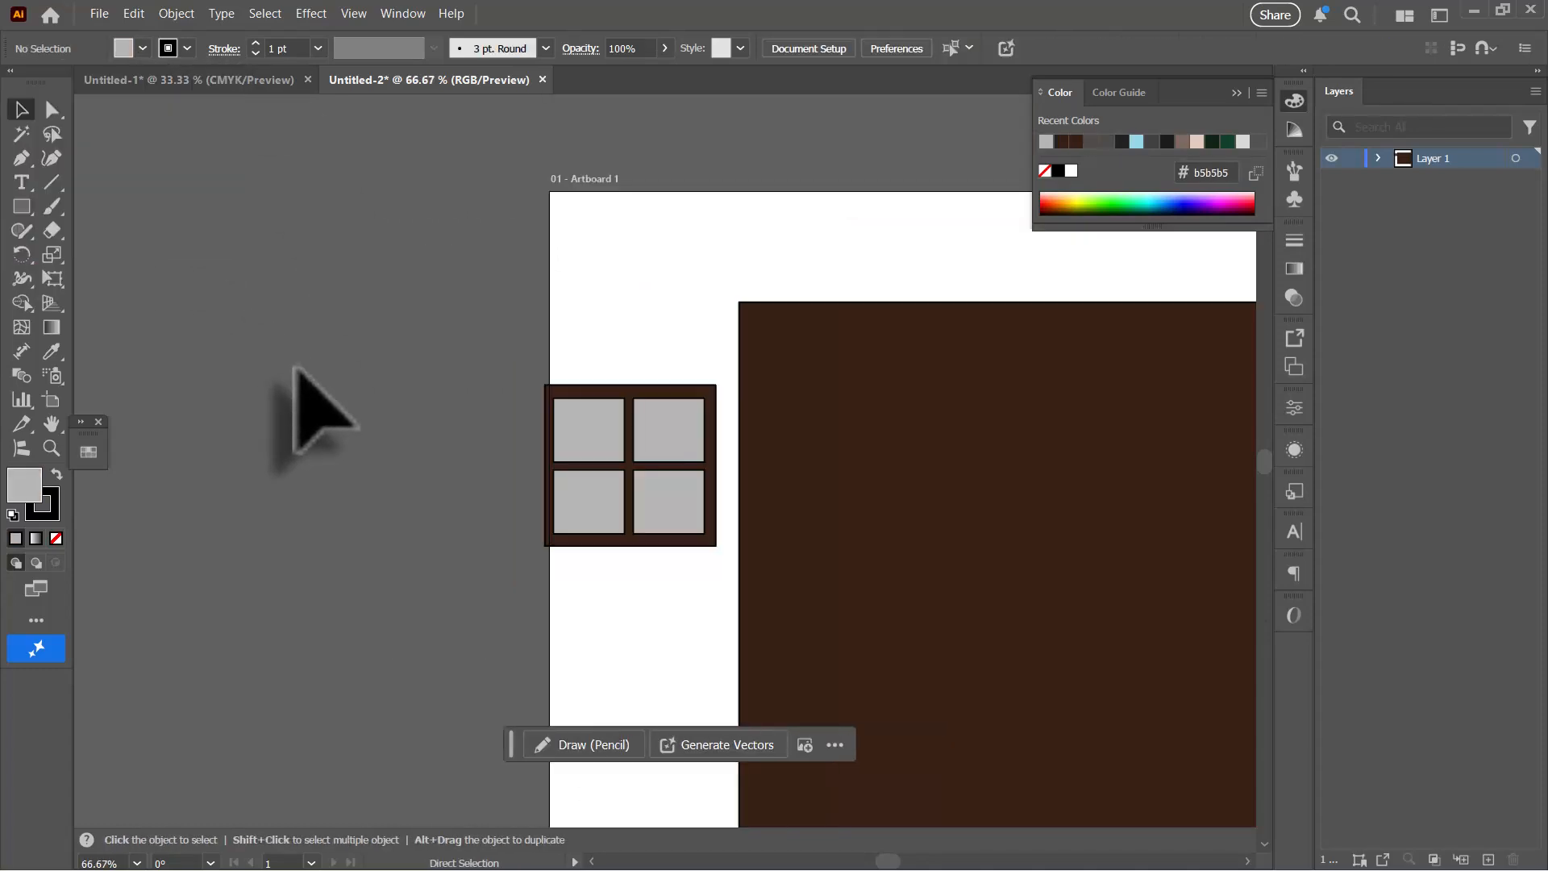
drag(512, 460, 174, 359)
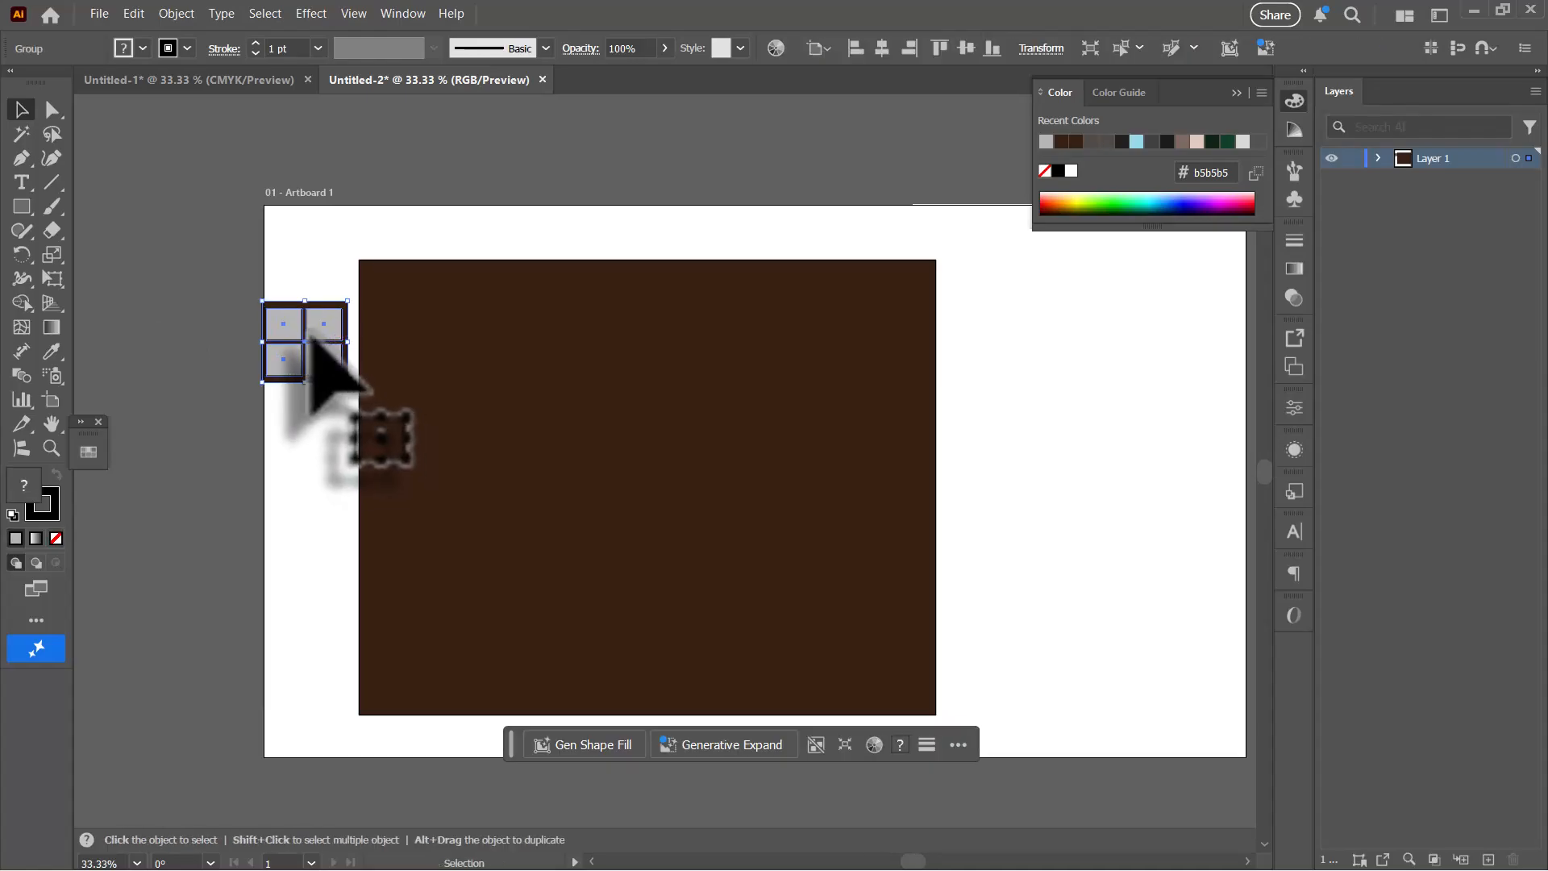
drag(416, 330, 904, 363)
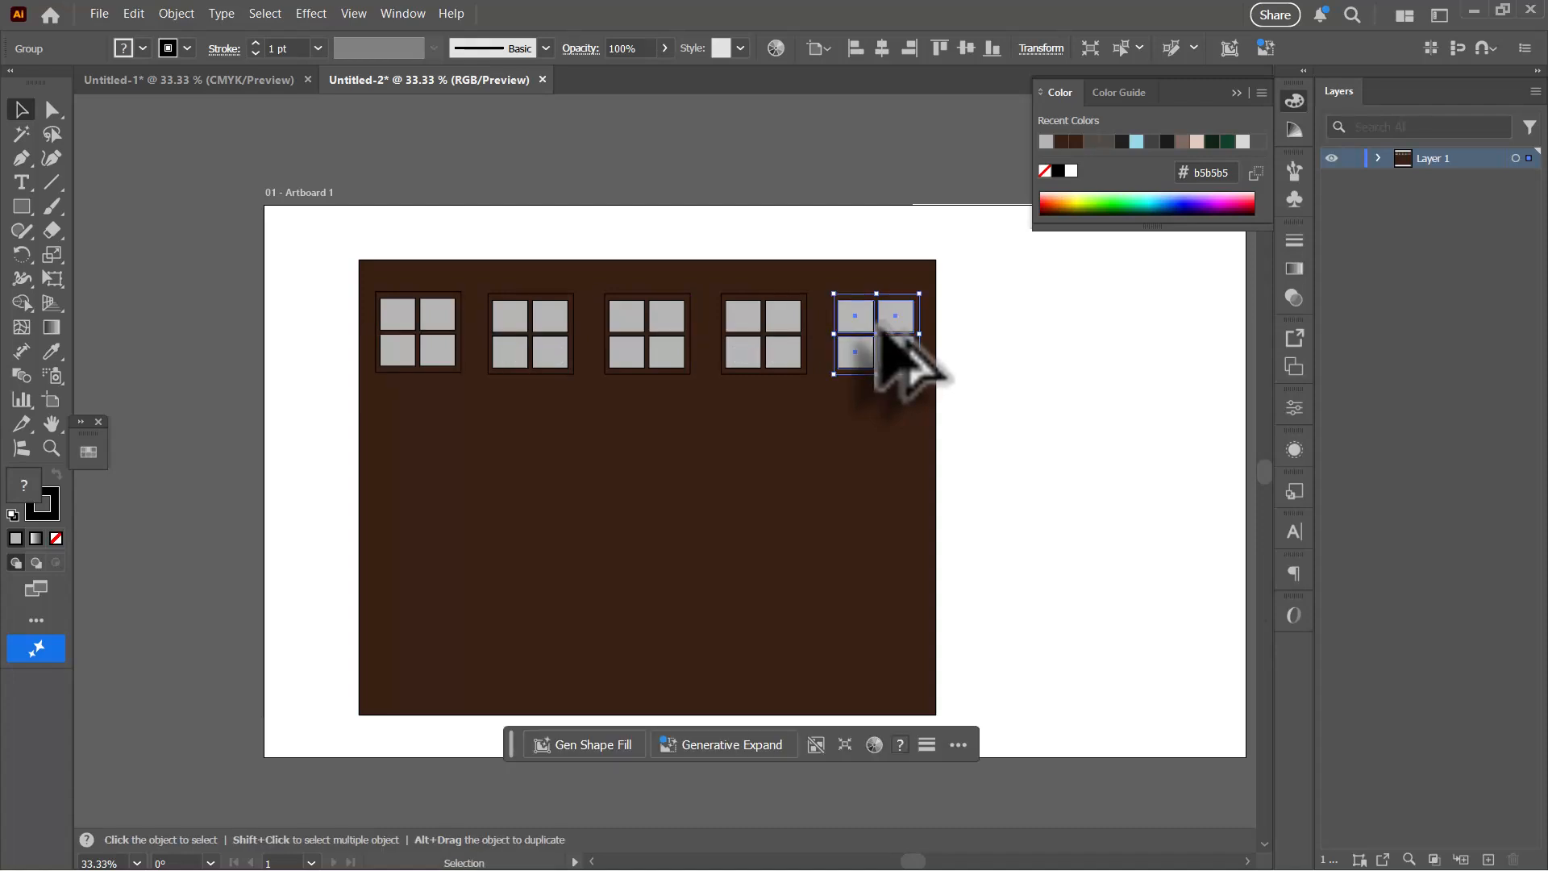
Step: Vertically center-align the five windows and duplicate the row twice downward to form three rows
shift+click(747, 321)
shift+click(642, 323)
shift+click(520, 324)
shift+click(427, 324)
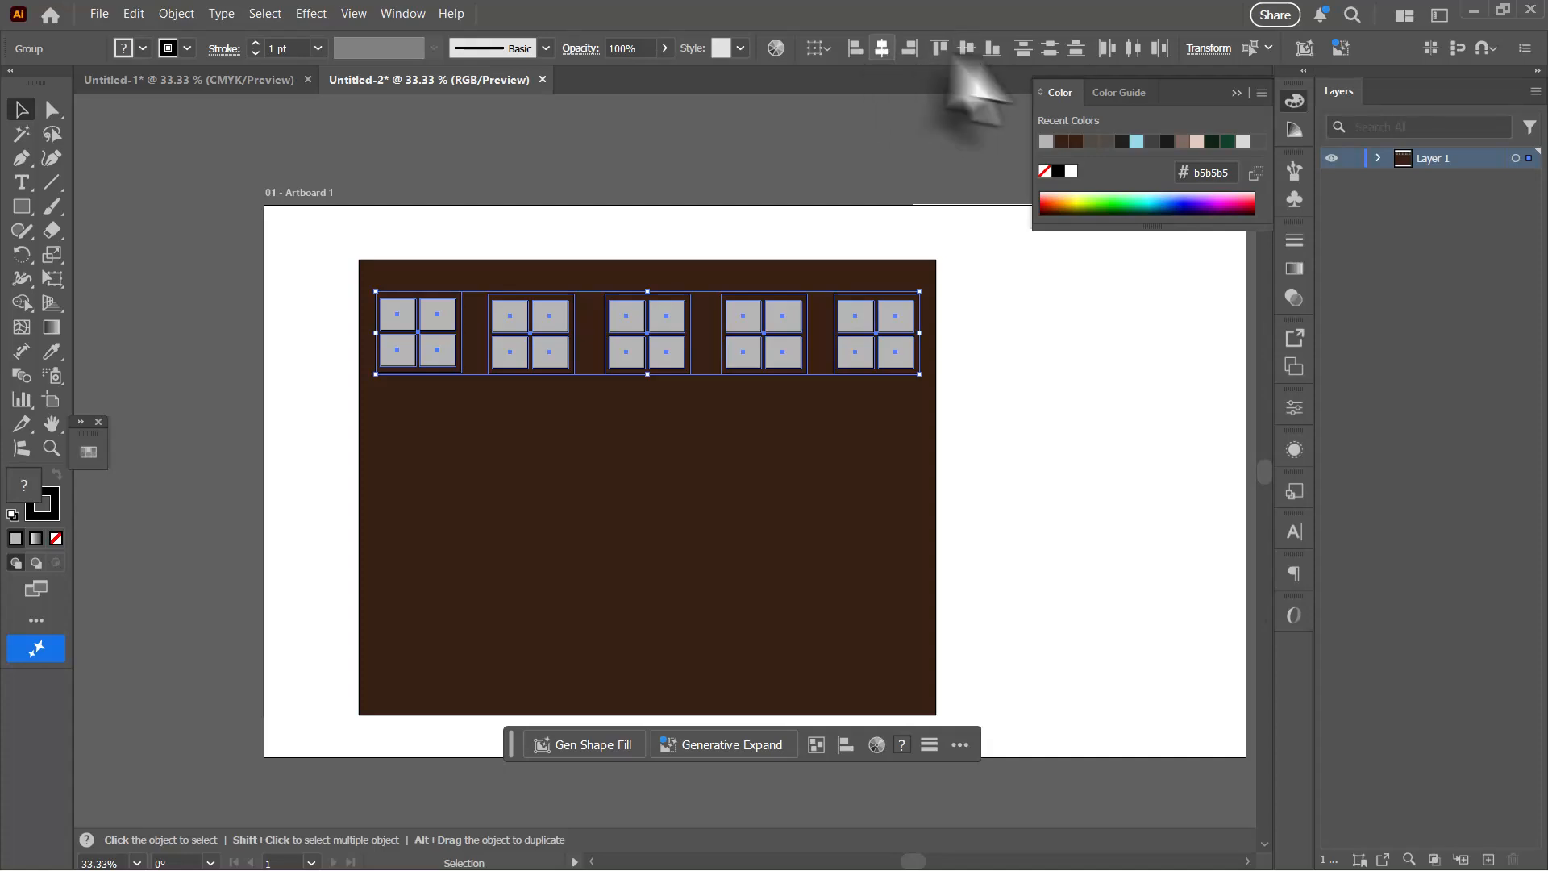
click(966, 47)
drag(750, 352, 751, 474)
drag(749, 468, 732, 587)
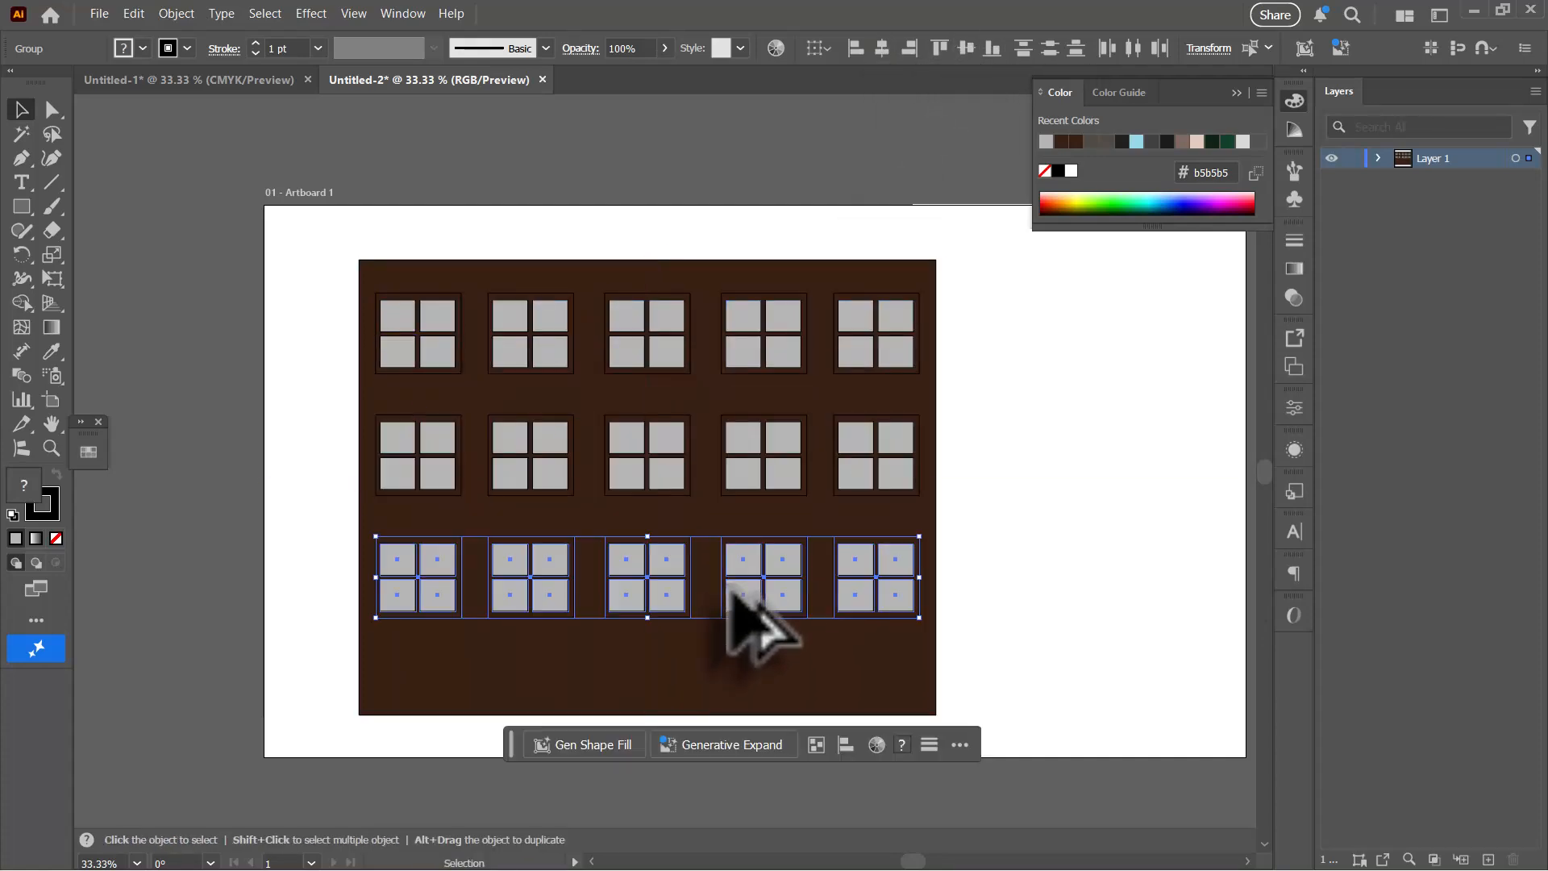
Step: Draw a small light gray rectangle for an air-conditioner body over the facade's left edge and a circle beside it
click(204, 372)
click(22, 206)
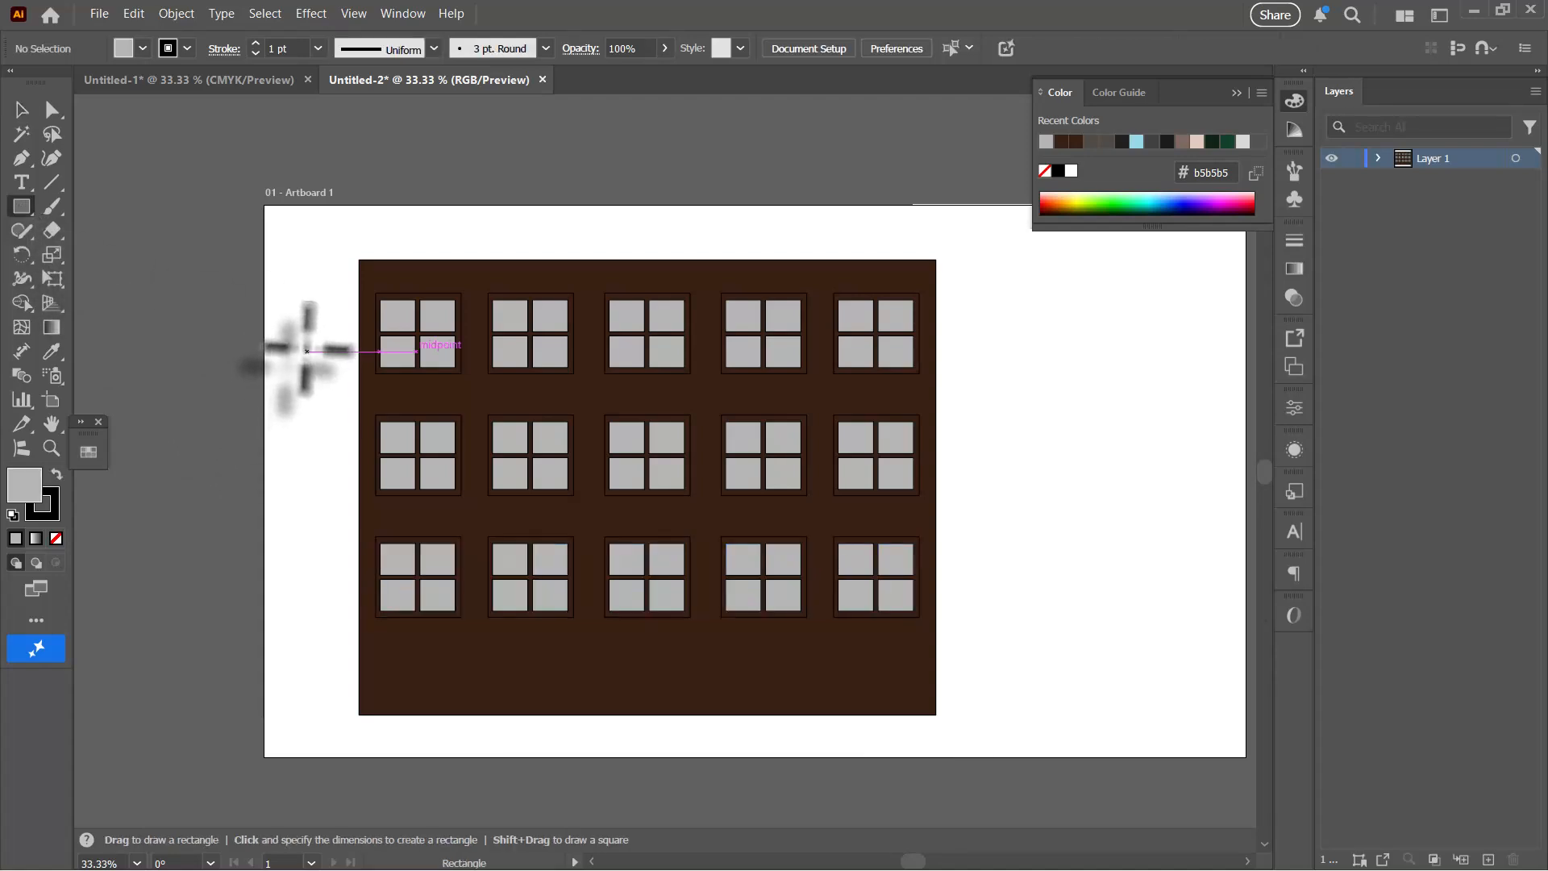
drag(306, 352, 380, 404)
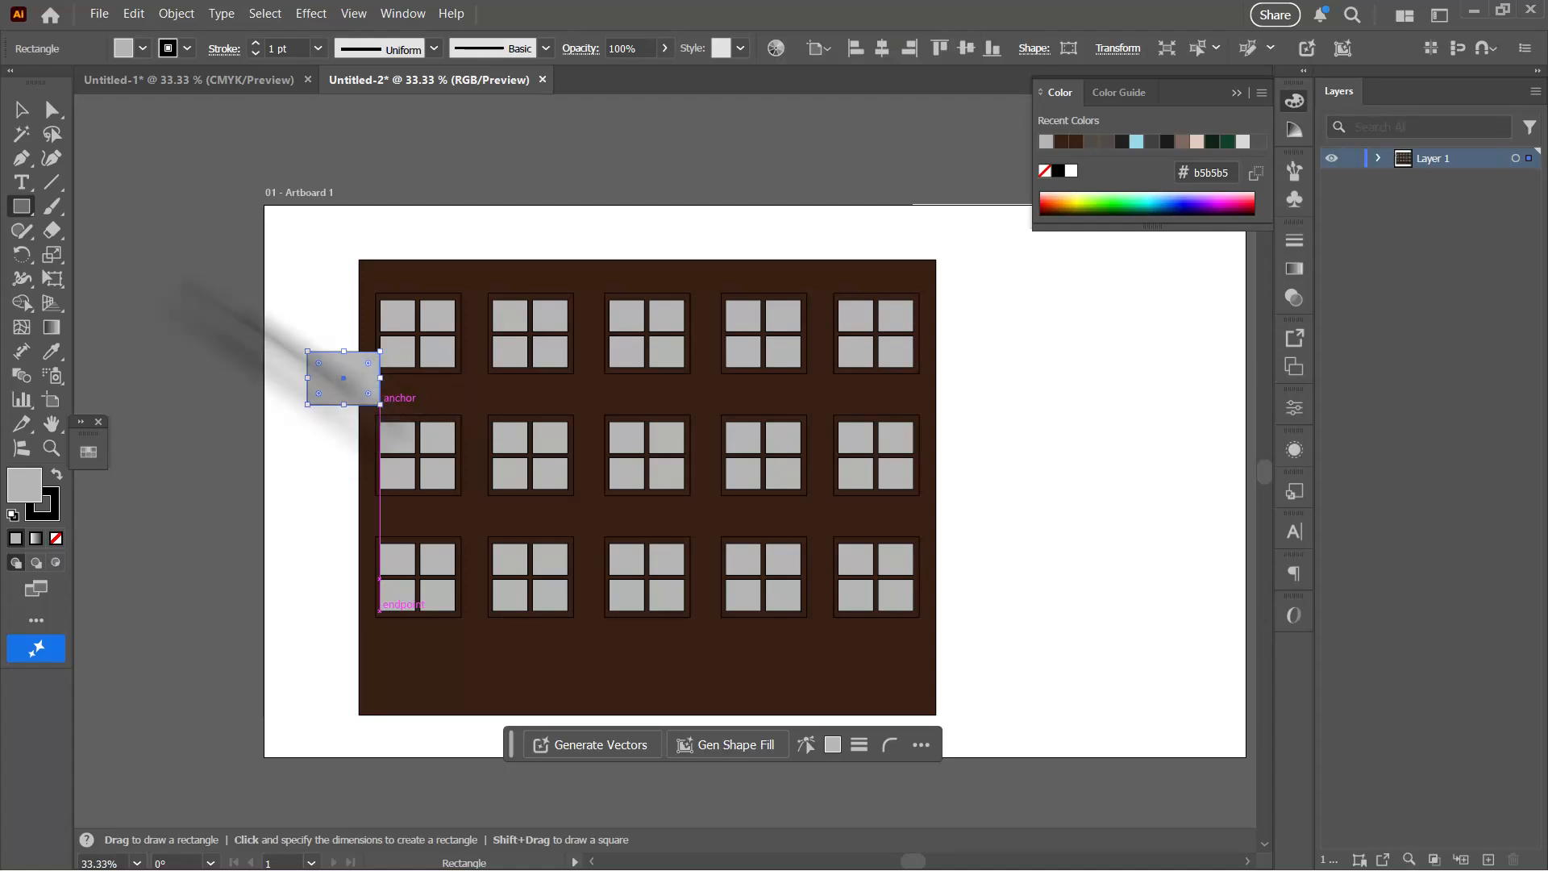
drag(19, 212, 77, 257)
drag(240, 380, 263, 379)
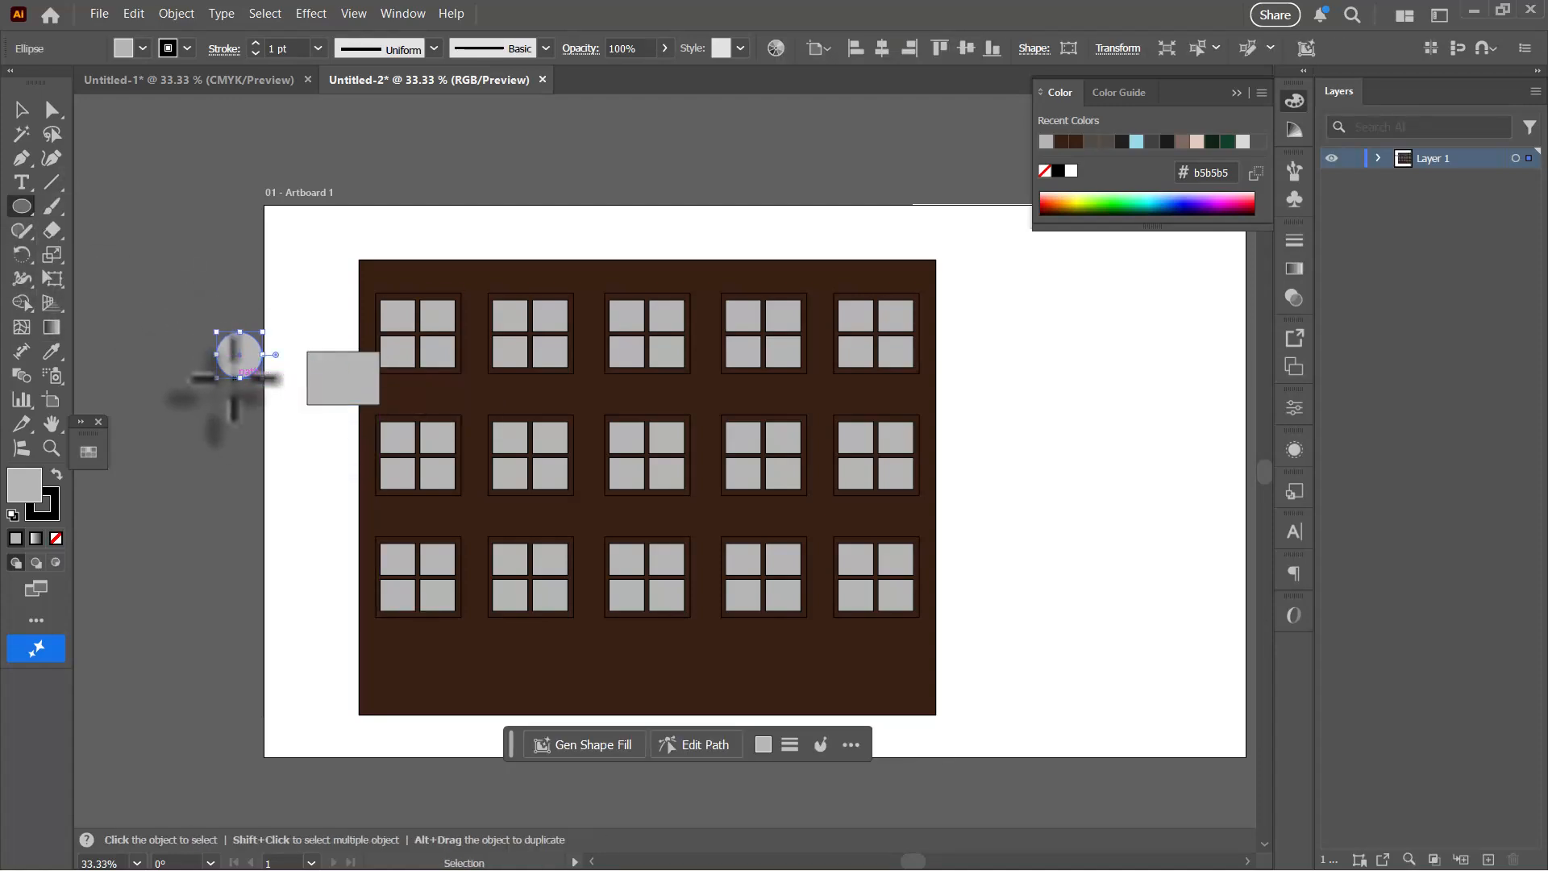
Step: Place the circle on the left half of the air-conditioner body and fill it with a darker gray
key(ctrl+=)
key(ctrl+=)
key(ctrl+=)
key(v)
drag(360, 407, 801, 455)
double_click(24, 484)
click(806, 473)
key(Return)
click(742, 466)
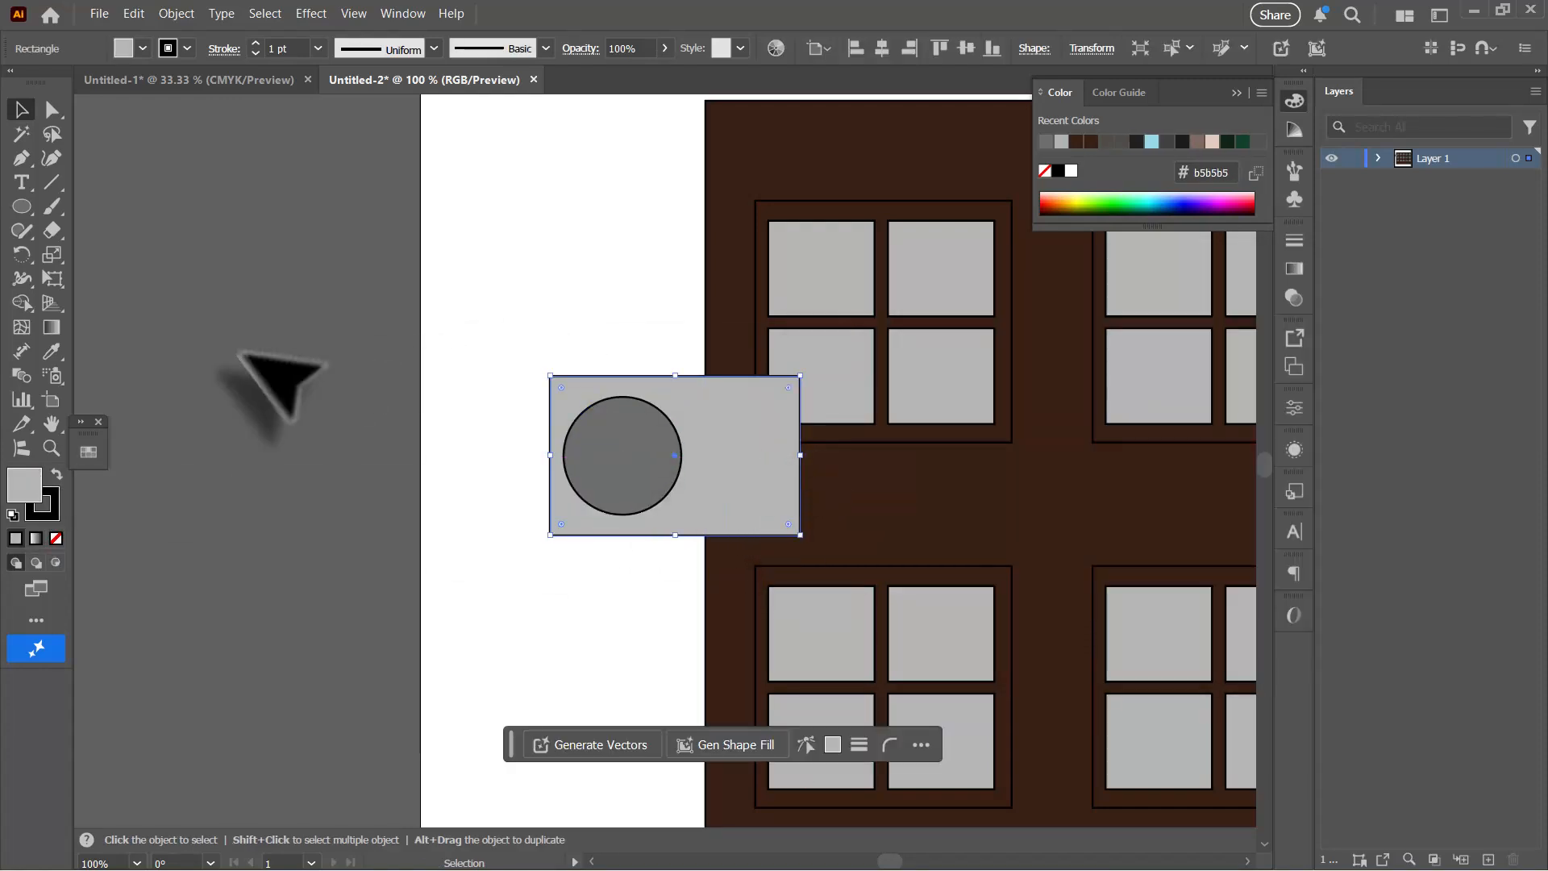
Step: Draw a thin vent slat on the right half of the air-conditioner body and fill it with black
drag(22, 206, 97, 207)
mouse_move(694, 412)
mouse_down()
mouse_move(784, 416)
mouse_move(762, 424)
mouse_up()
click(143, 48)
click(56, 193)
Step: Group the air-conditioner parts, scale the unit down and place it over the lower edge of the top-left window
click(21, 109)
drag(502, 357, 699, 562)
drag(674, 499, 543, 476)
key(ctrl+g)
drag(419, 353, 479, 393)
drag(540, 450, 840, 520)
drag(903, 503, 927, 474)
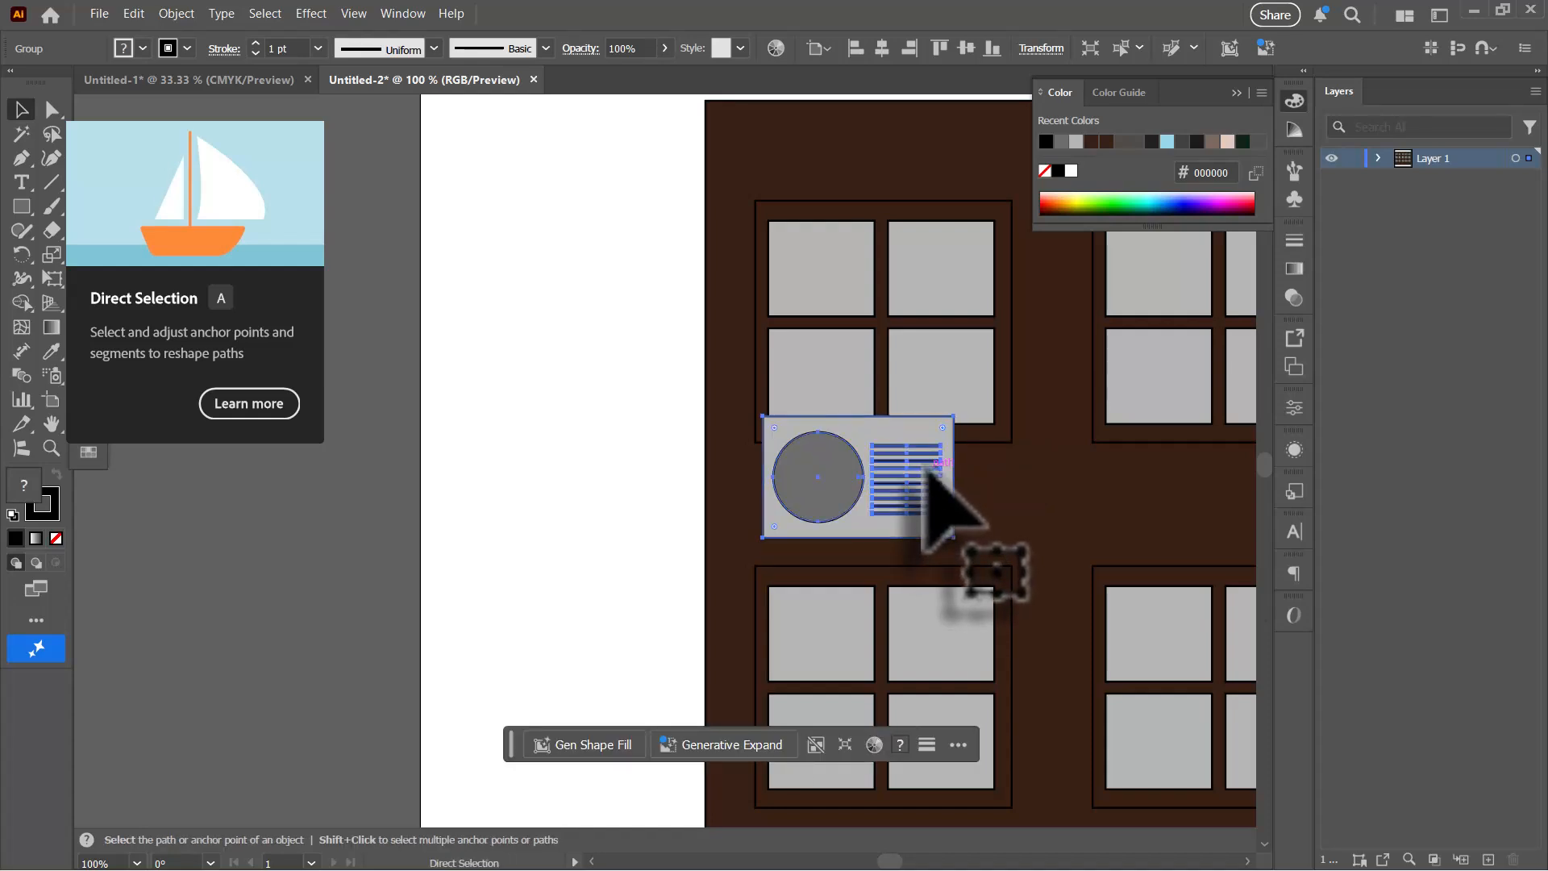
Step: Duplicate the air conditioner onto the top-right window, the middle row's center window, and the bottom row's first and center windows
drag(920, 575, 1152, 451)
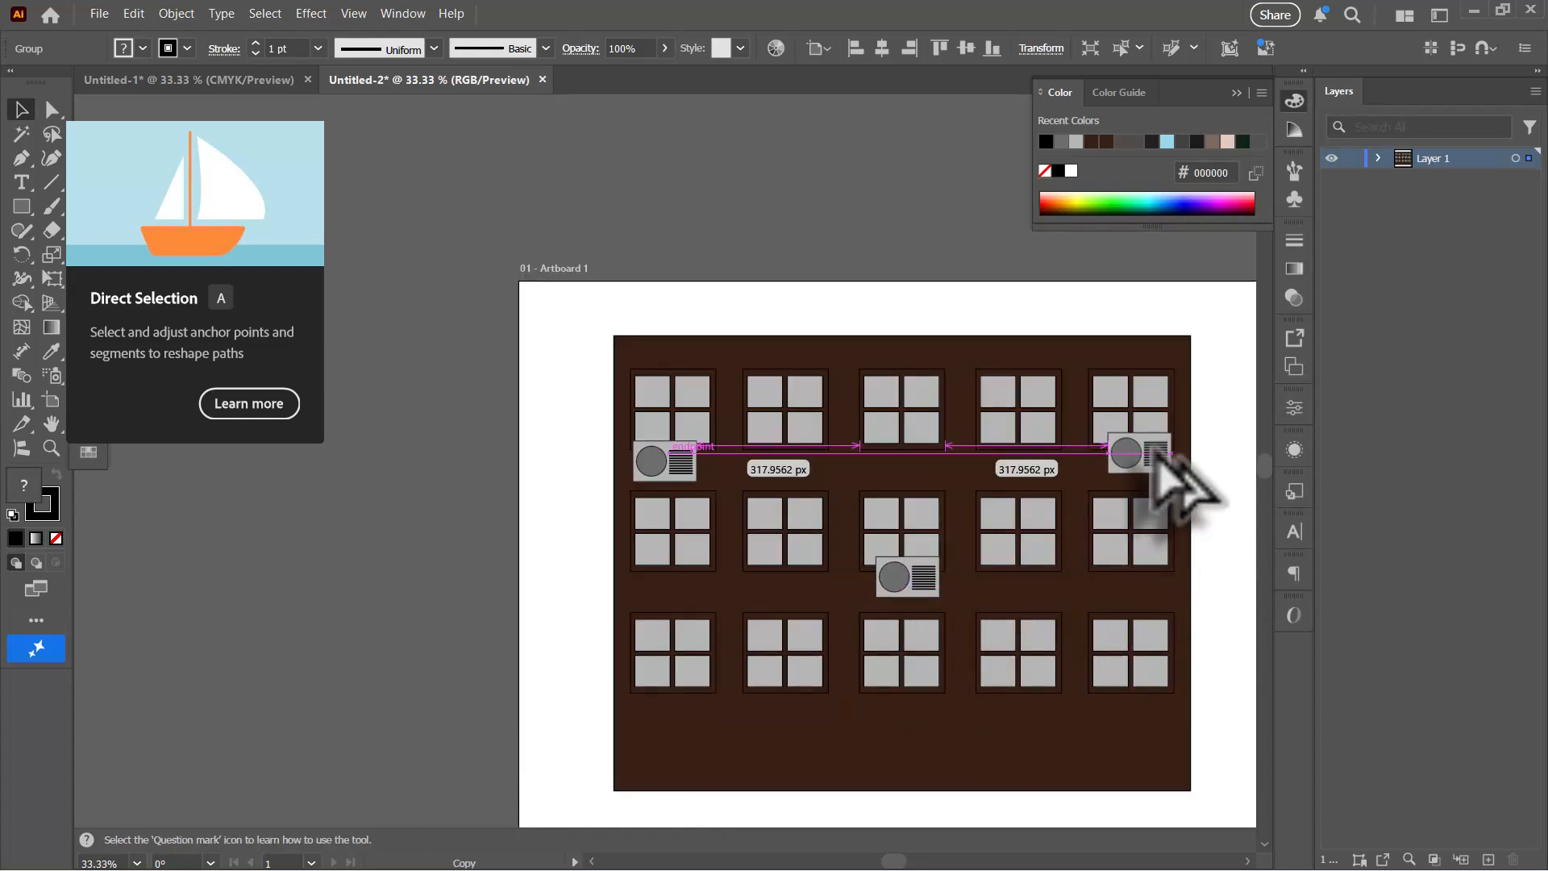
drag(1152, 451, 681, 700)
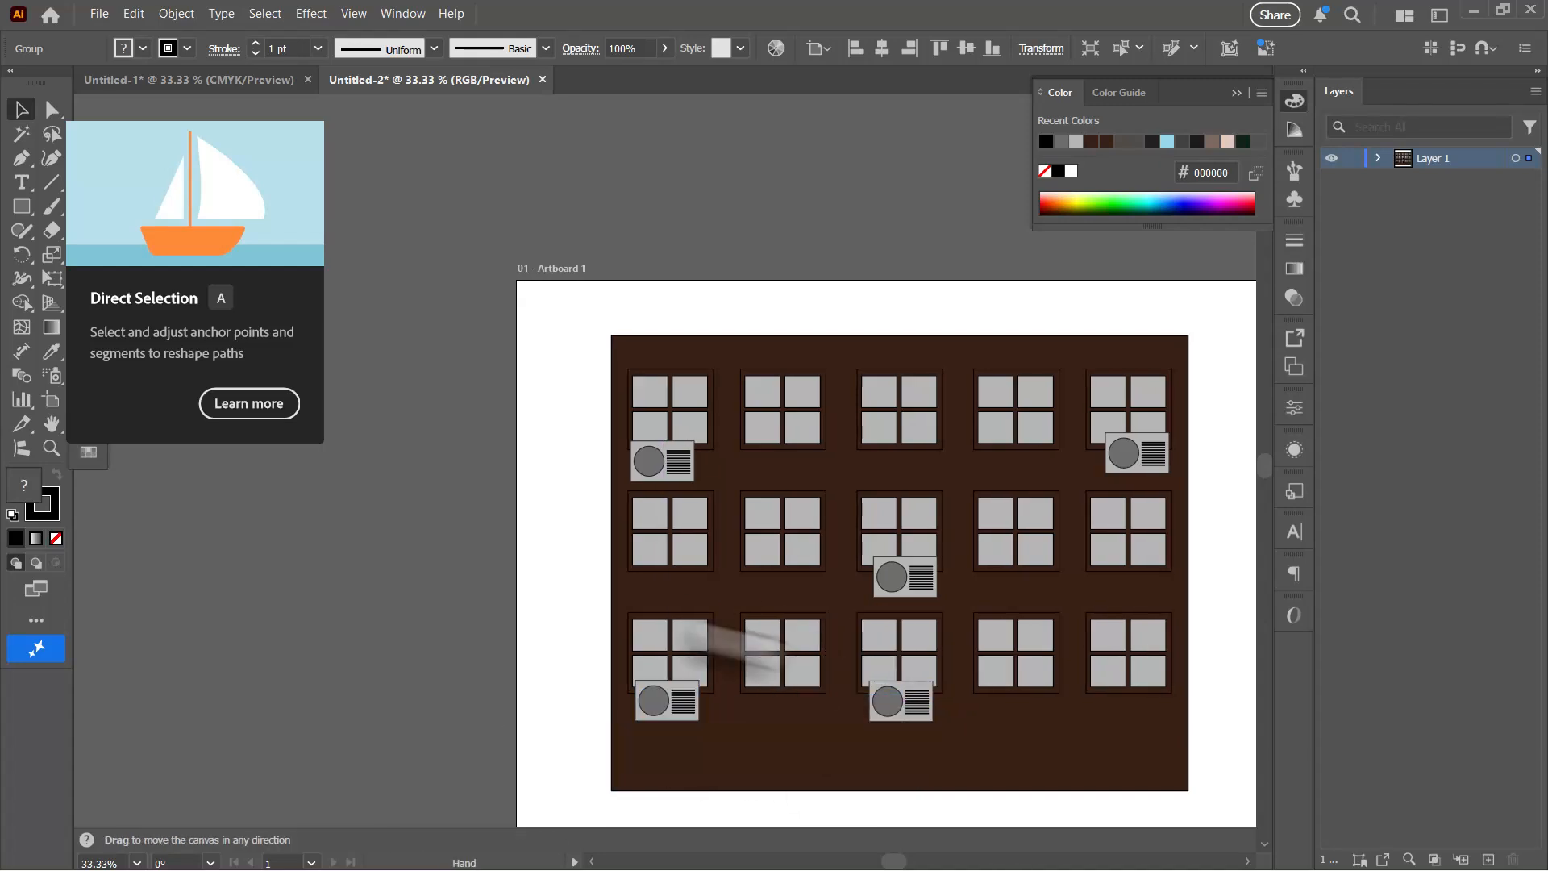
key(ctrl+minus)
click(824, 596)
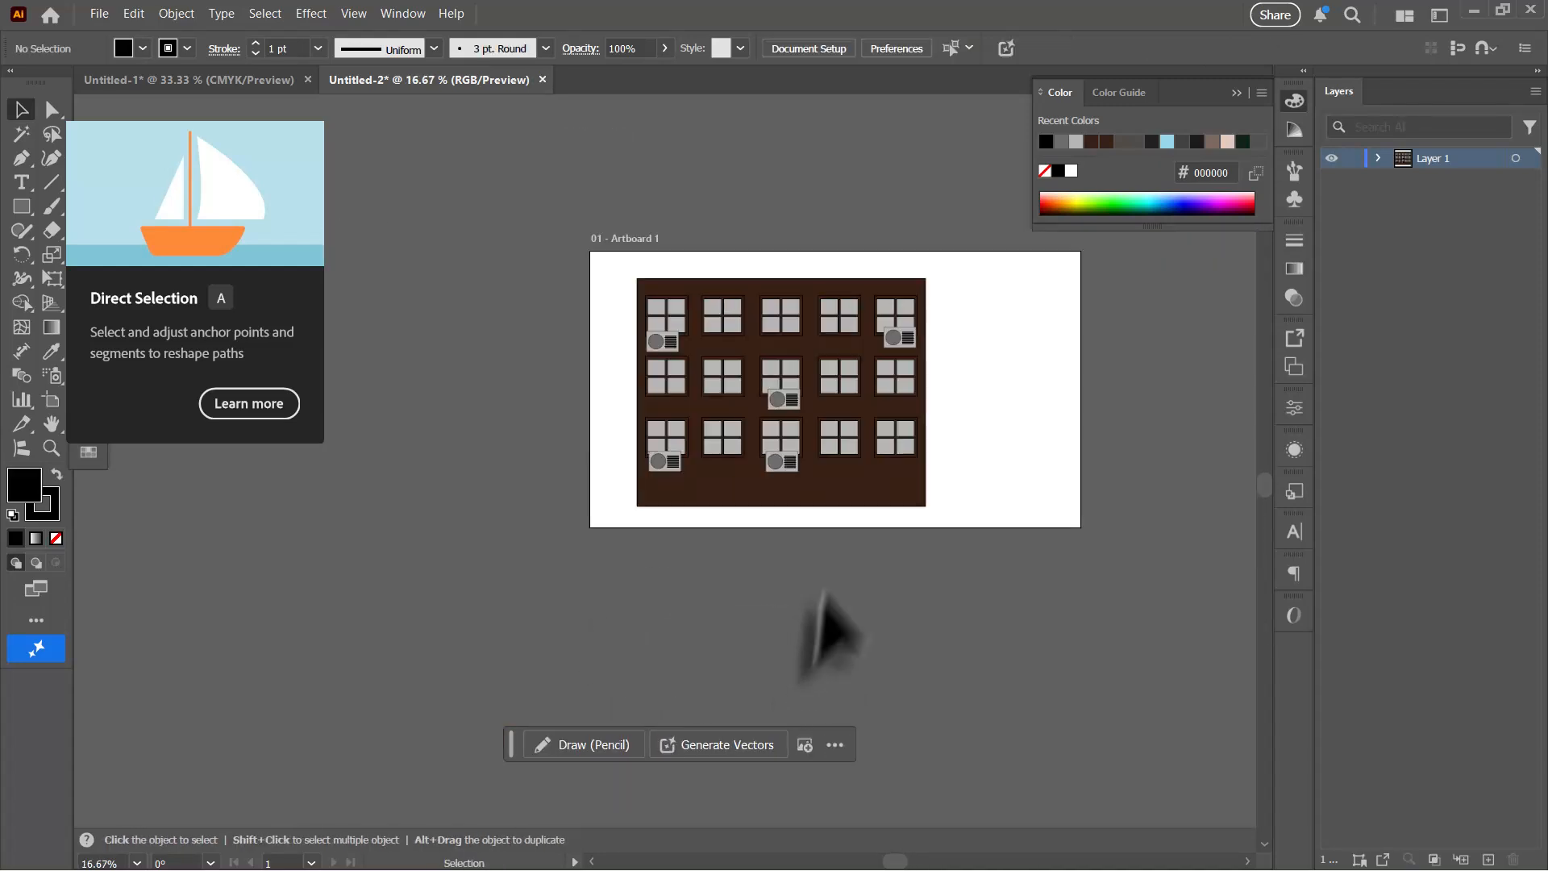
Step: Group the finished building, move it below the artboard and place a duplicate to its right
drag(867, 513, 726, 568)
drag(463, 311, 813, 582)
drag(709, 500, 1179, 658)
click(711, 419)
drag(710, 418, 646, 677)
drag(1152, 544, 1033, 645)
Step: Select both buildings and duplicate the pair three times, twice below and once beside the second row
key(ctrl+minus)
key(ctrl+minus)
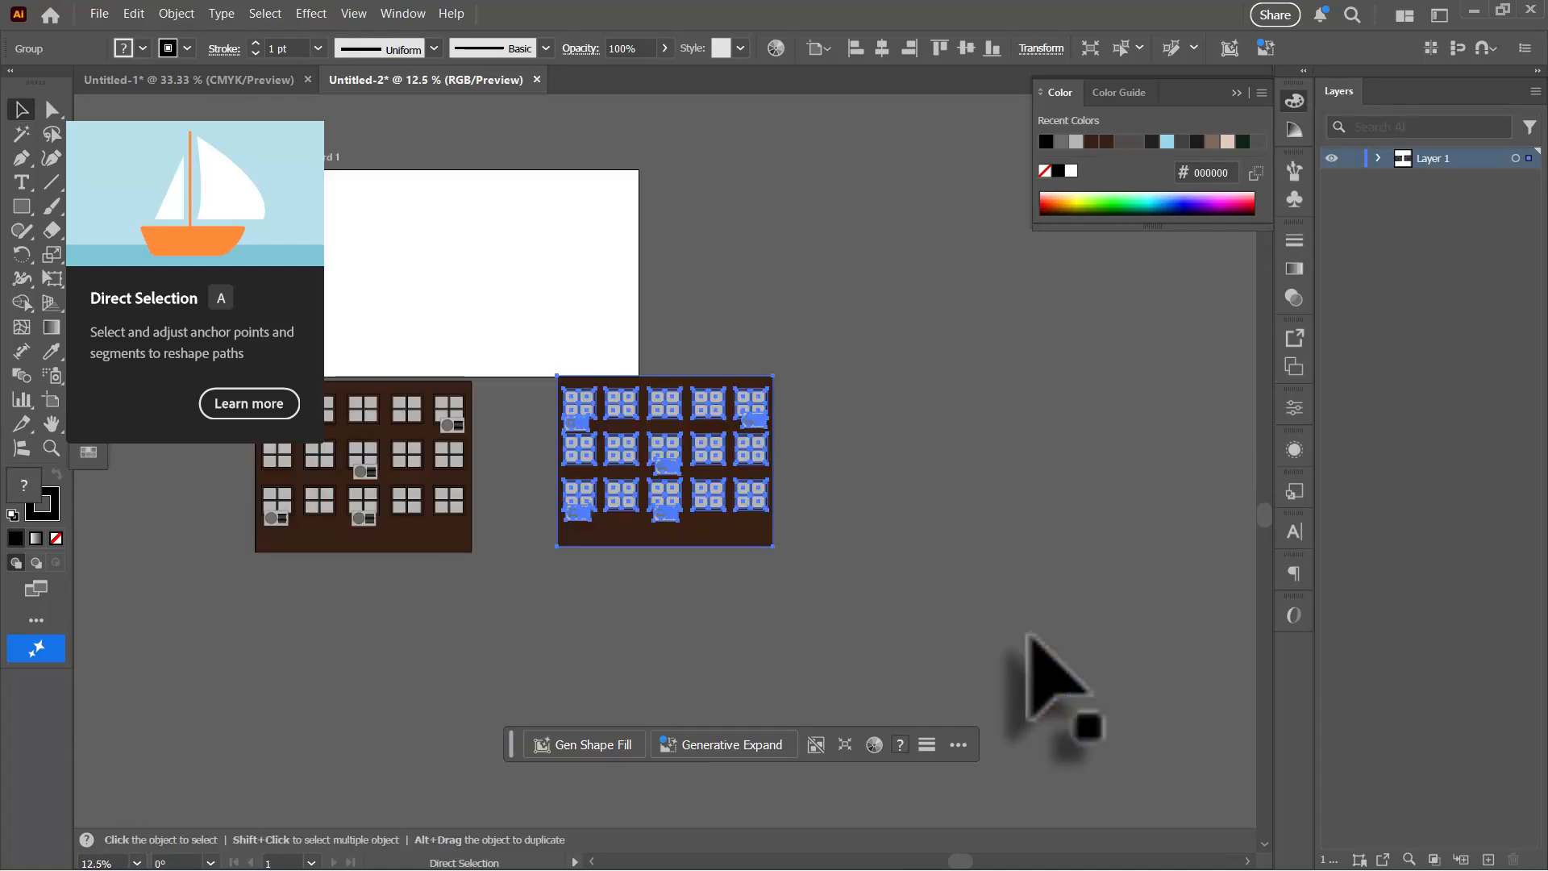
key(ctrl+a)
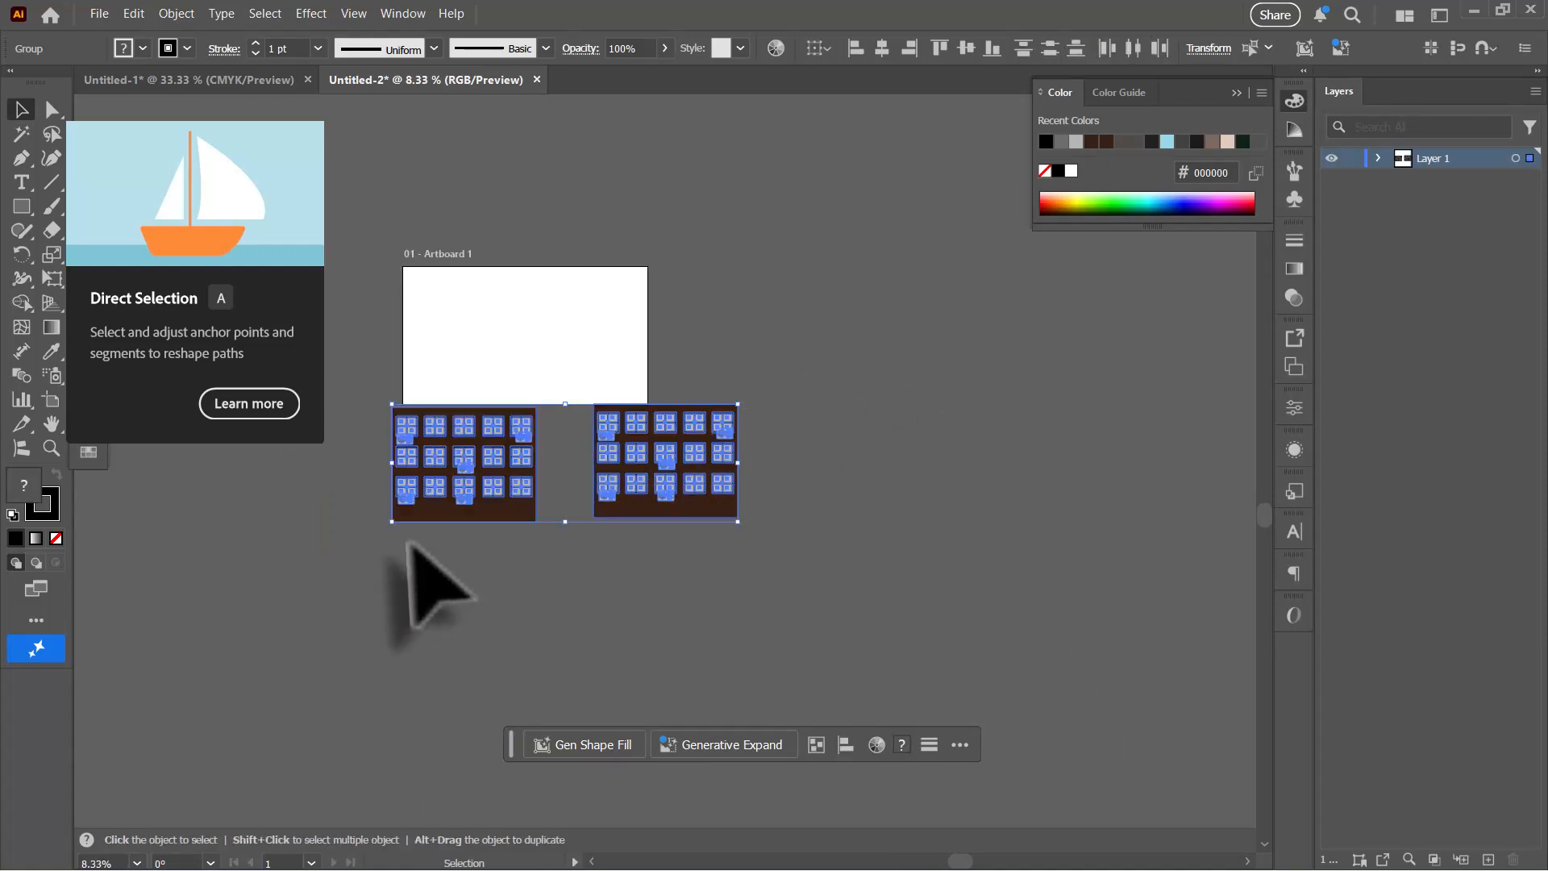
drag(456, 503, 875, 643)
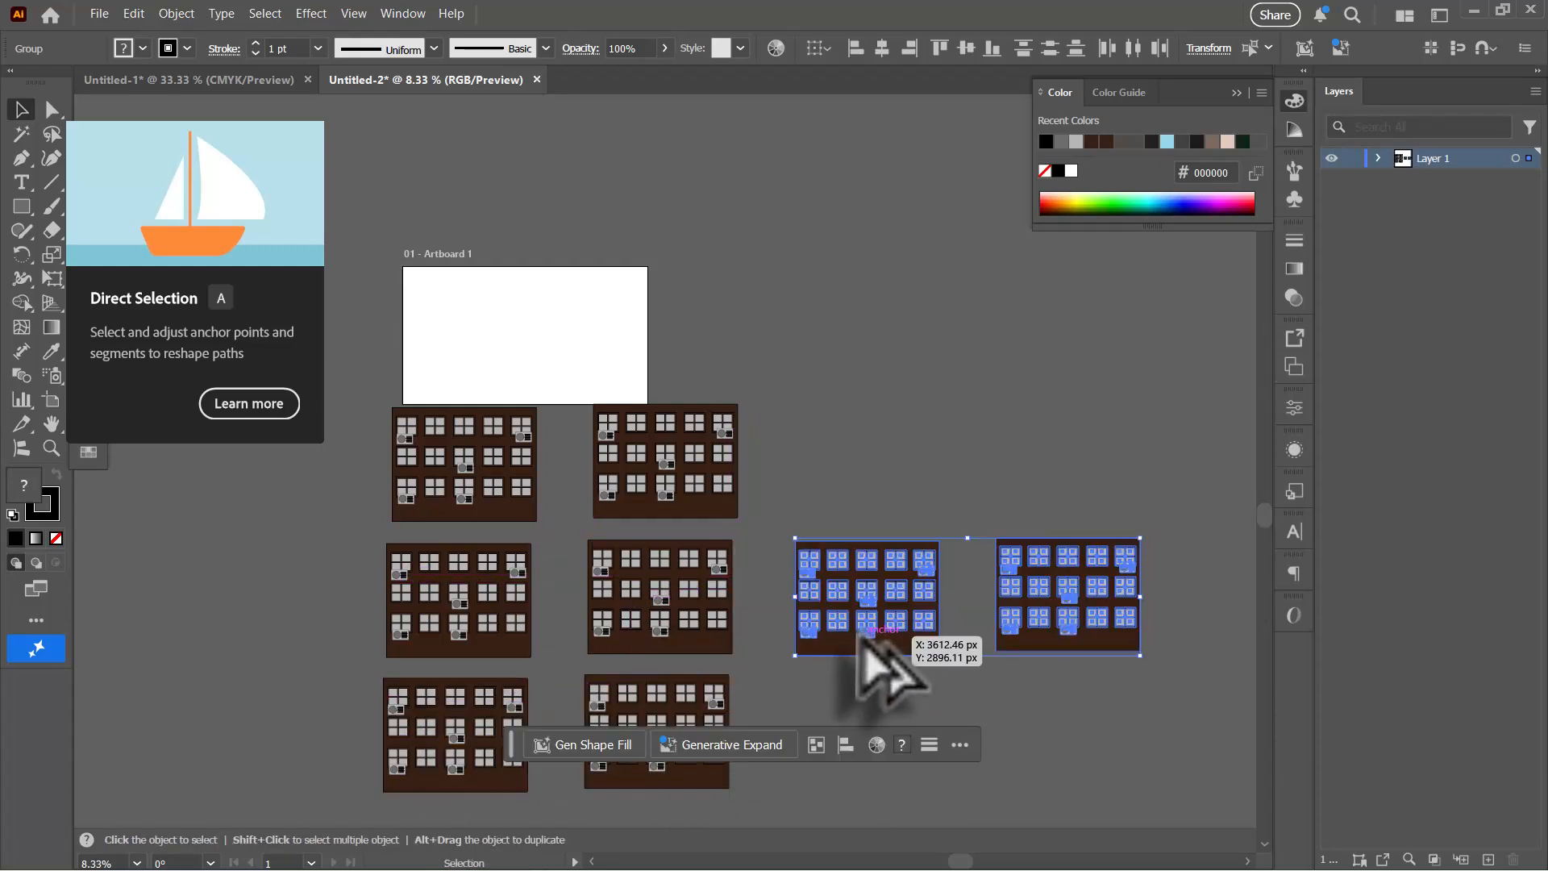
click(676, 337)
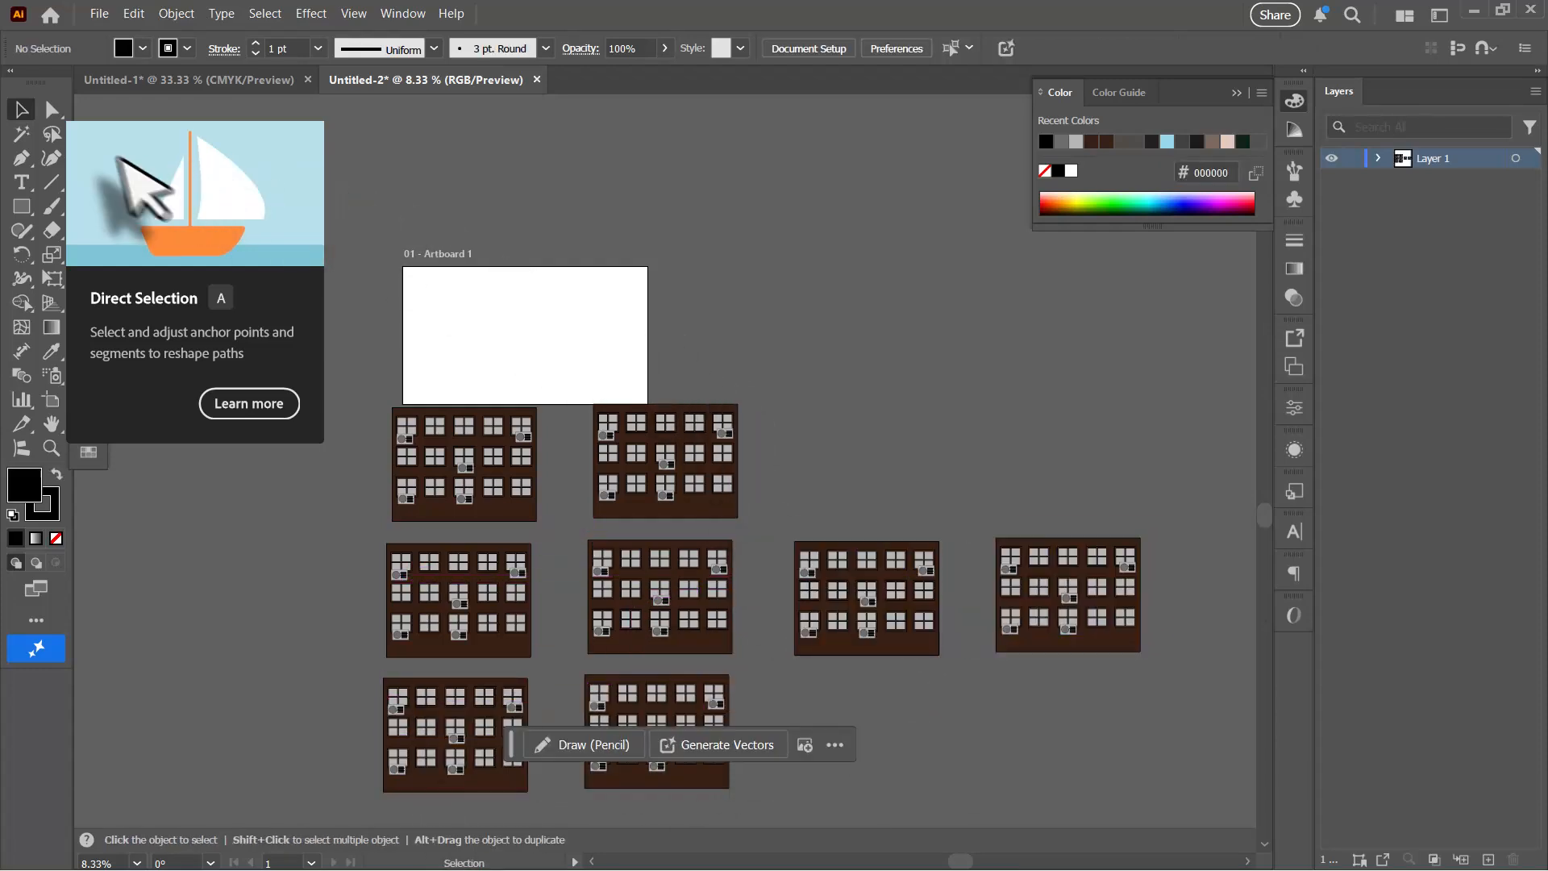
Step: Show the perspective grid on the artboard and set it to the two-point [2P-Normal View] preset
click(51, 302)
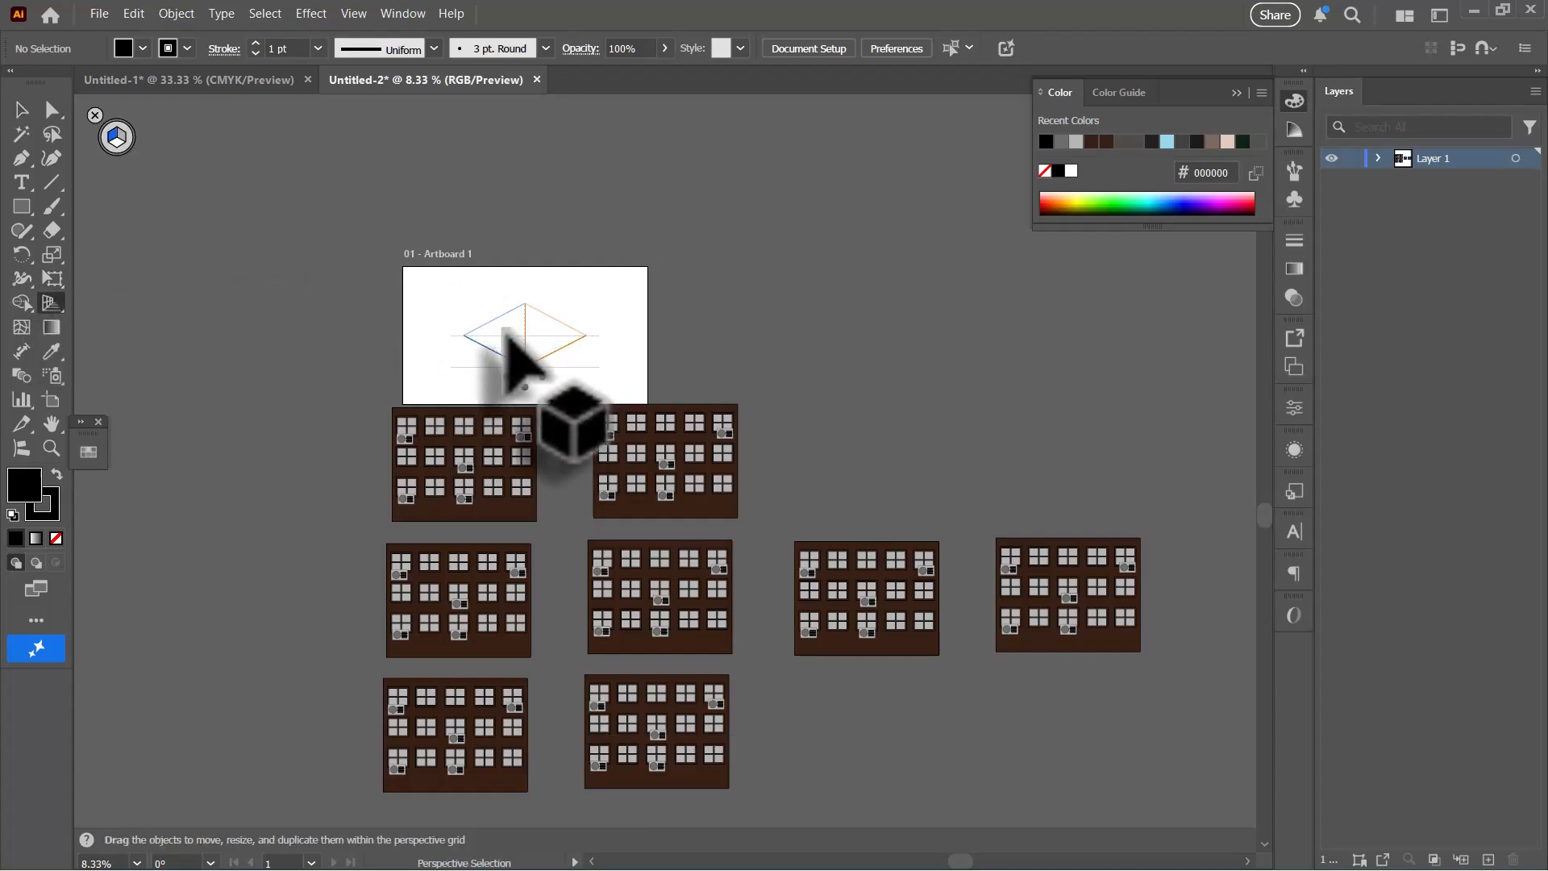
key(ctrl+=)
key(ctrl+=)
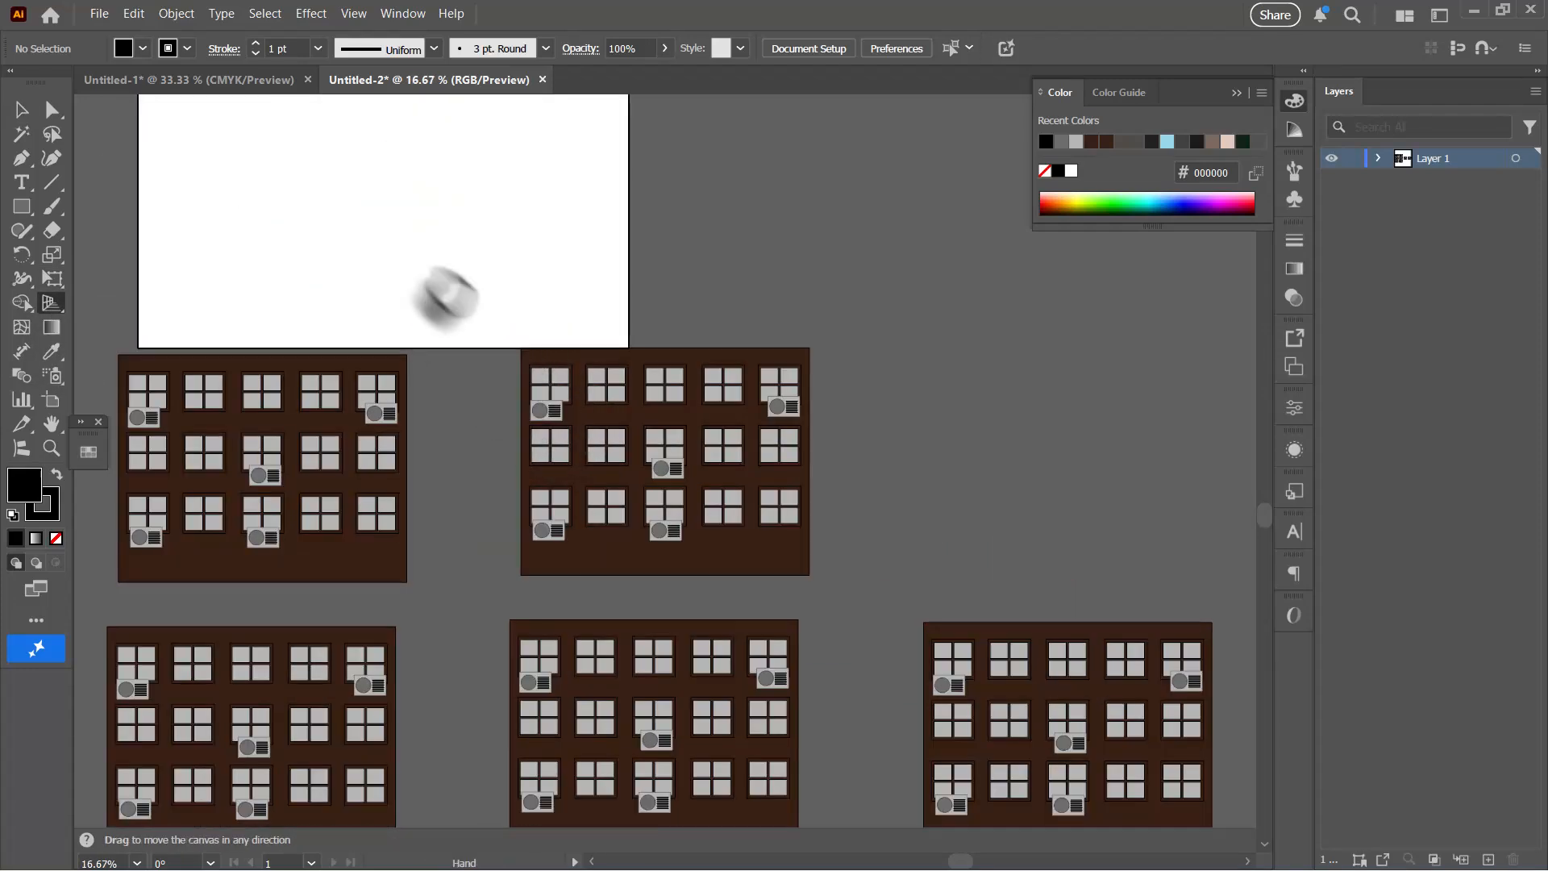
drag(446, 297, 640, 443)
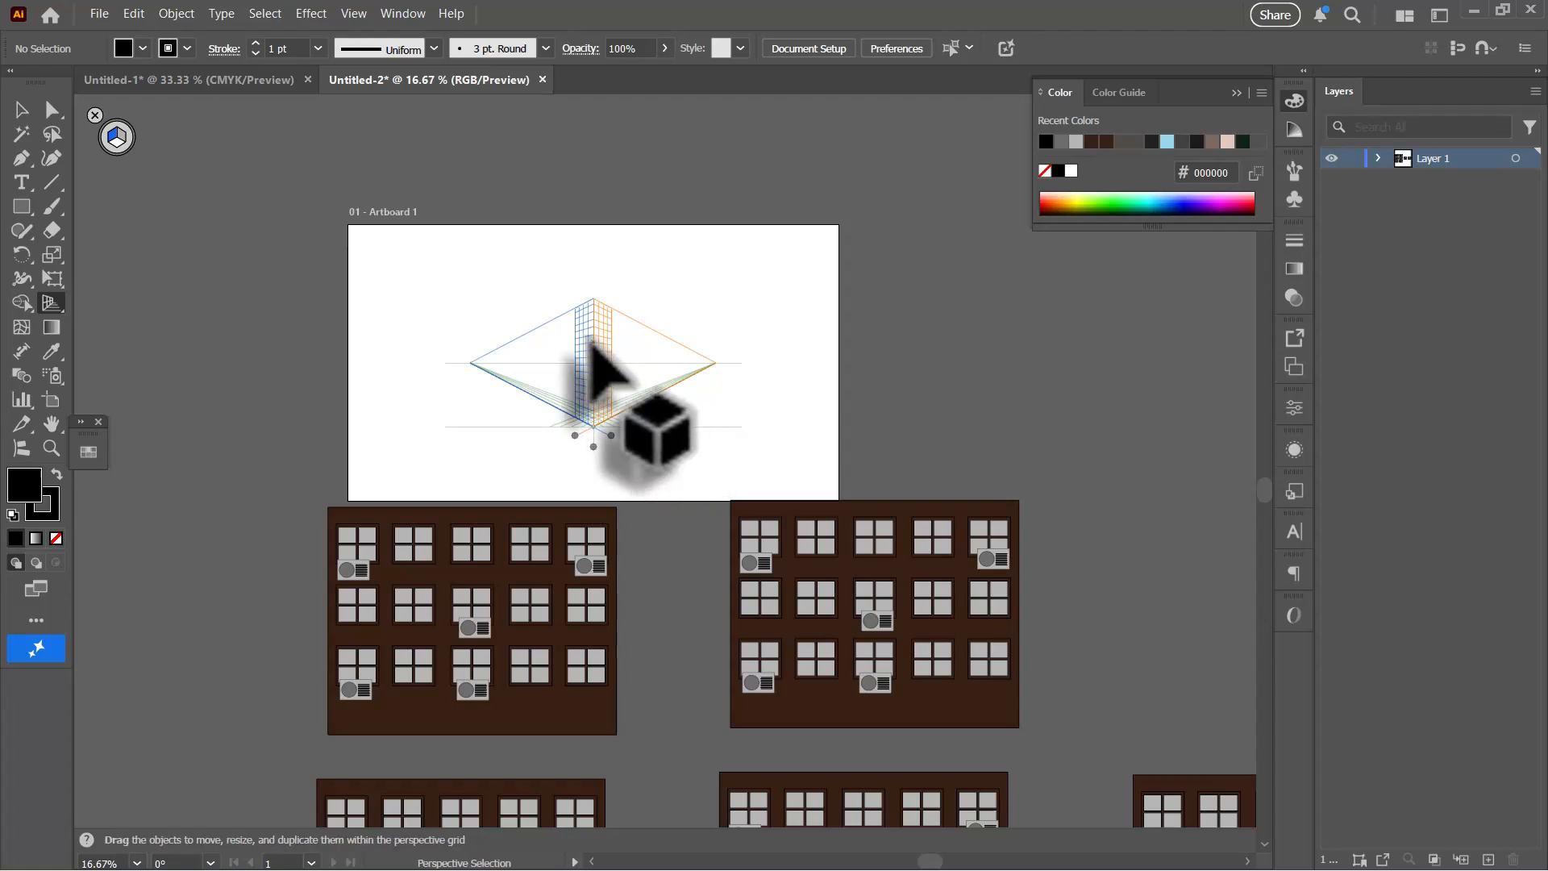
key(ctrl+=)
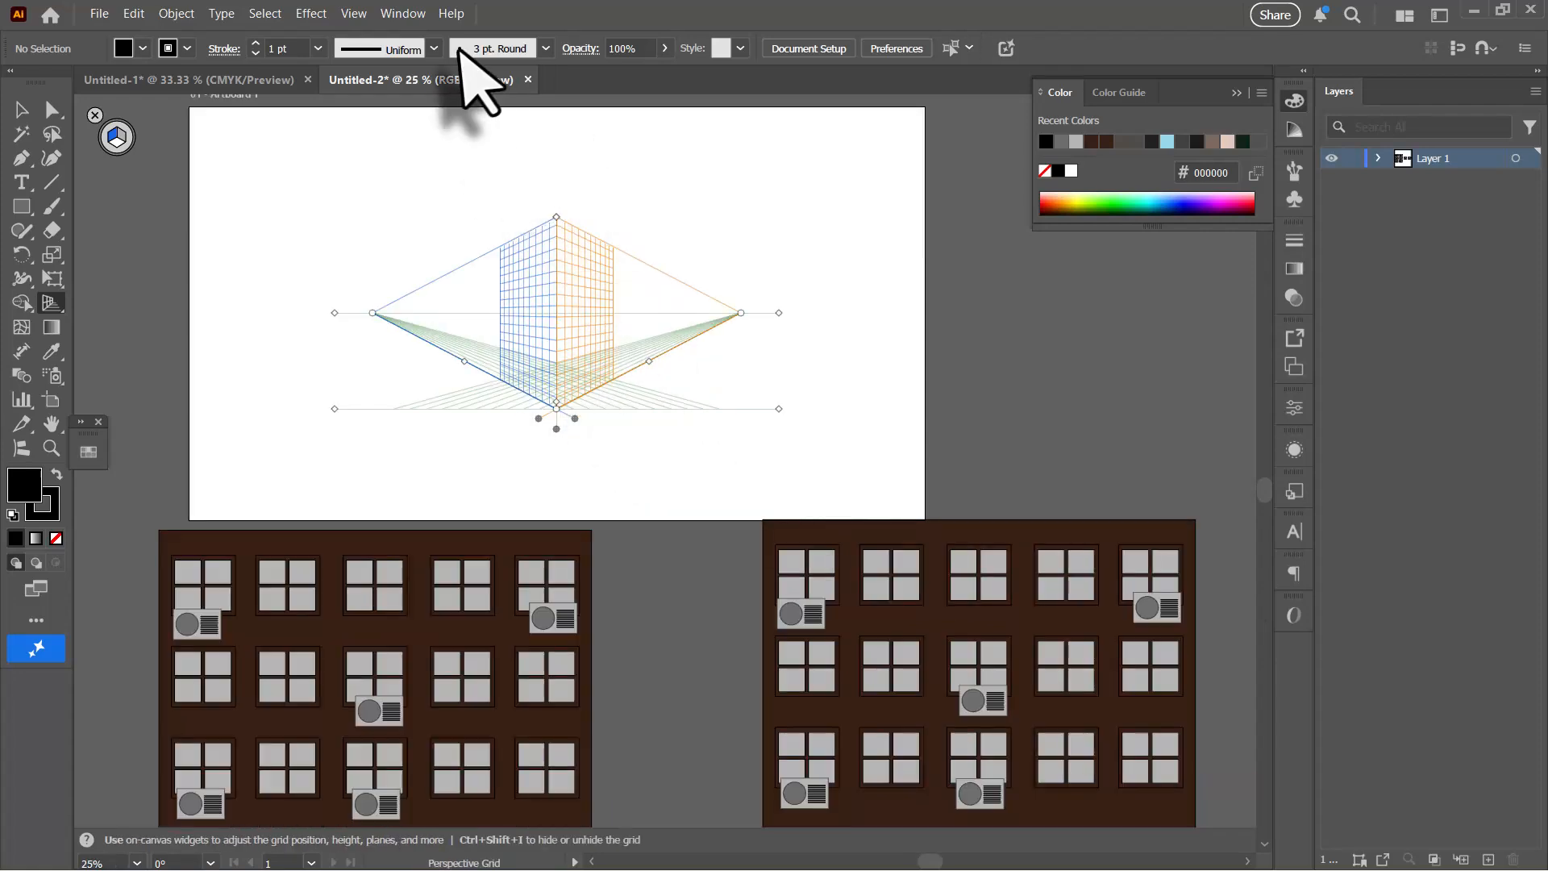
click(353, 14)
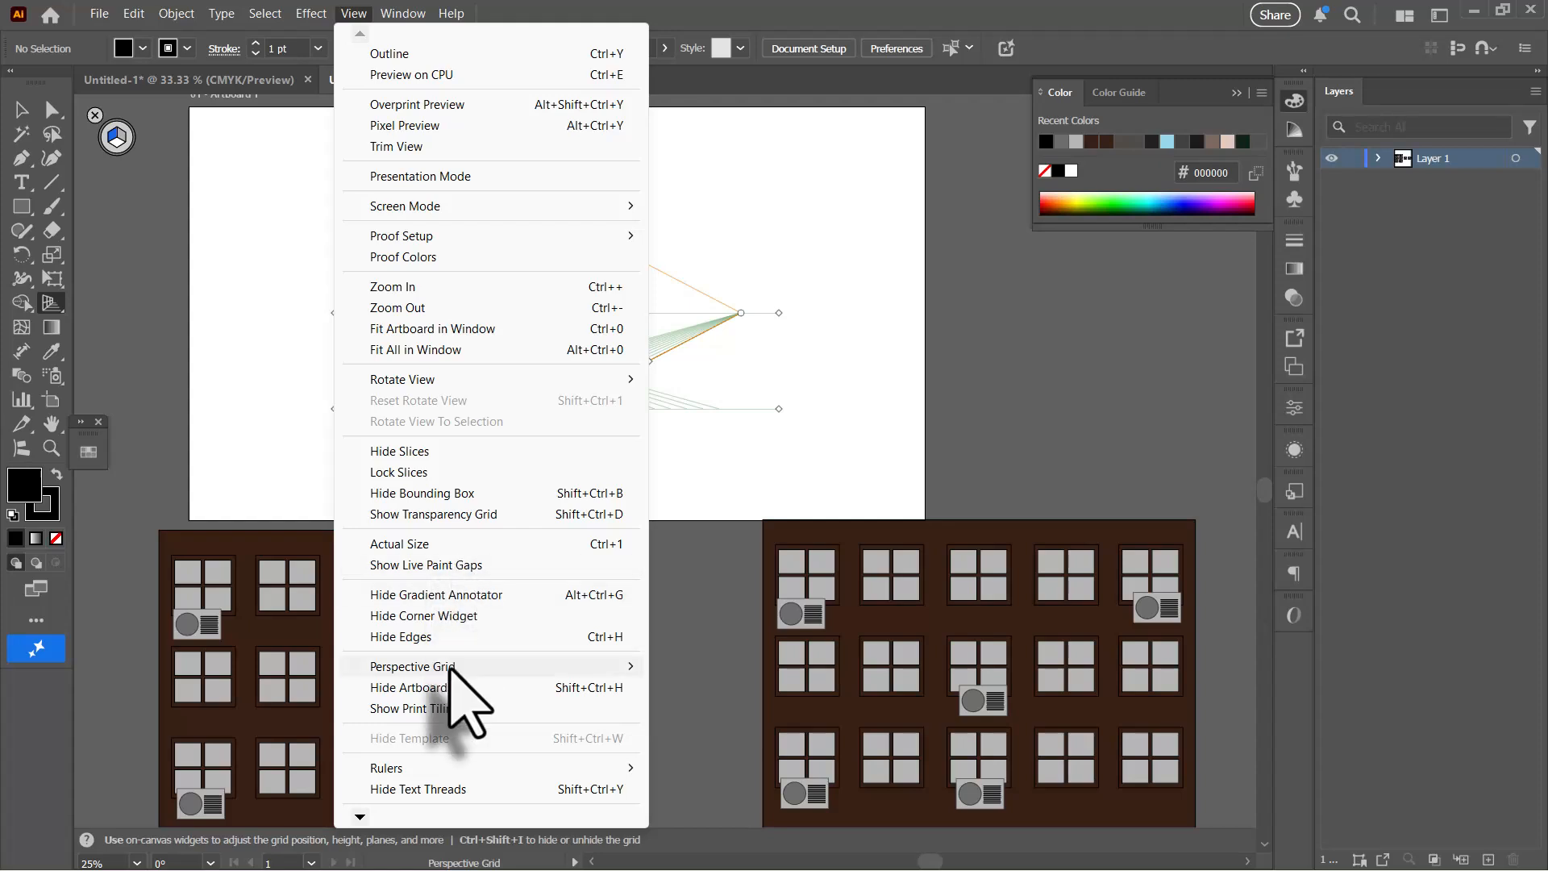
mouse_move(452, 666)
mouse_move(750, 623)
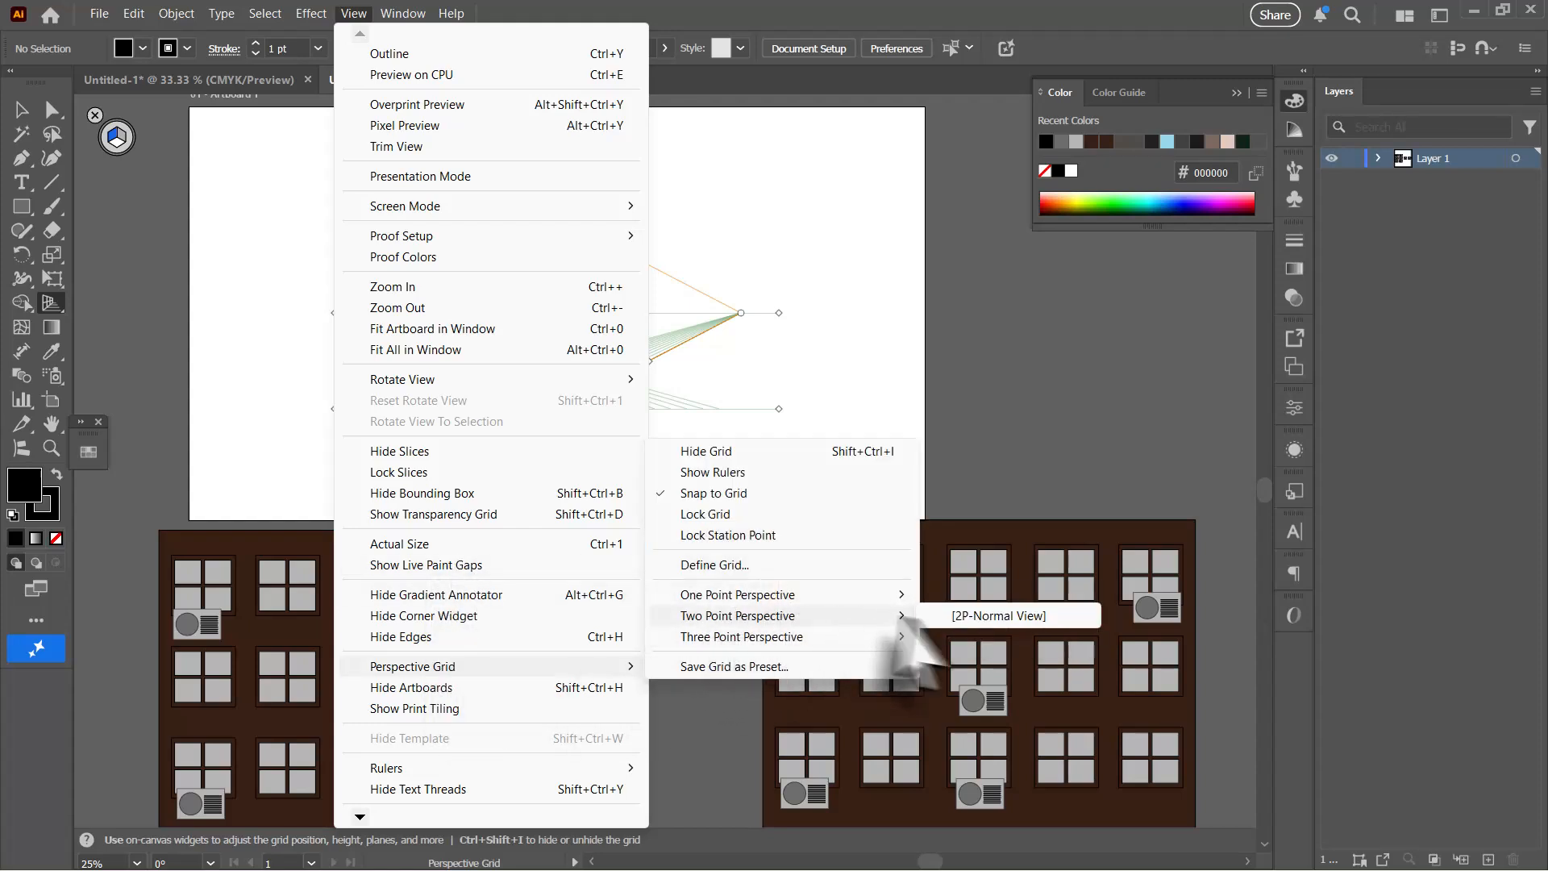
click(968, 616)
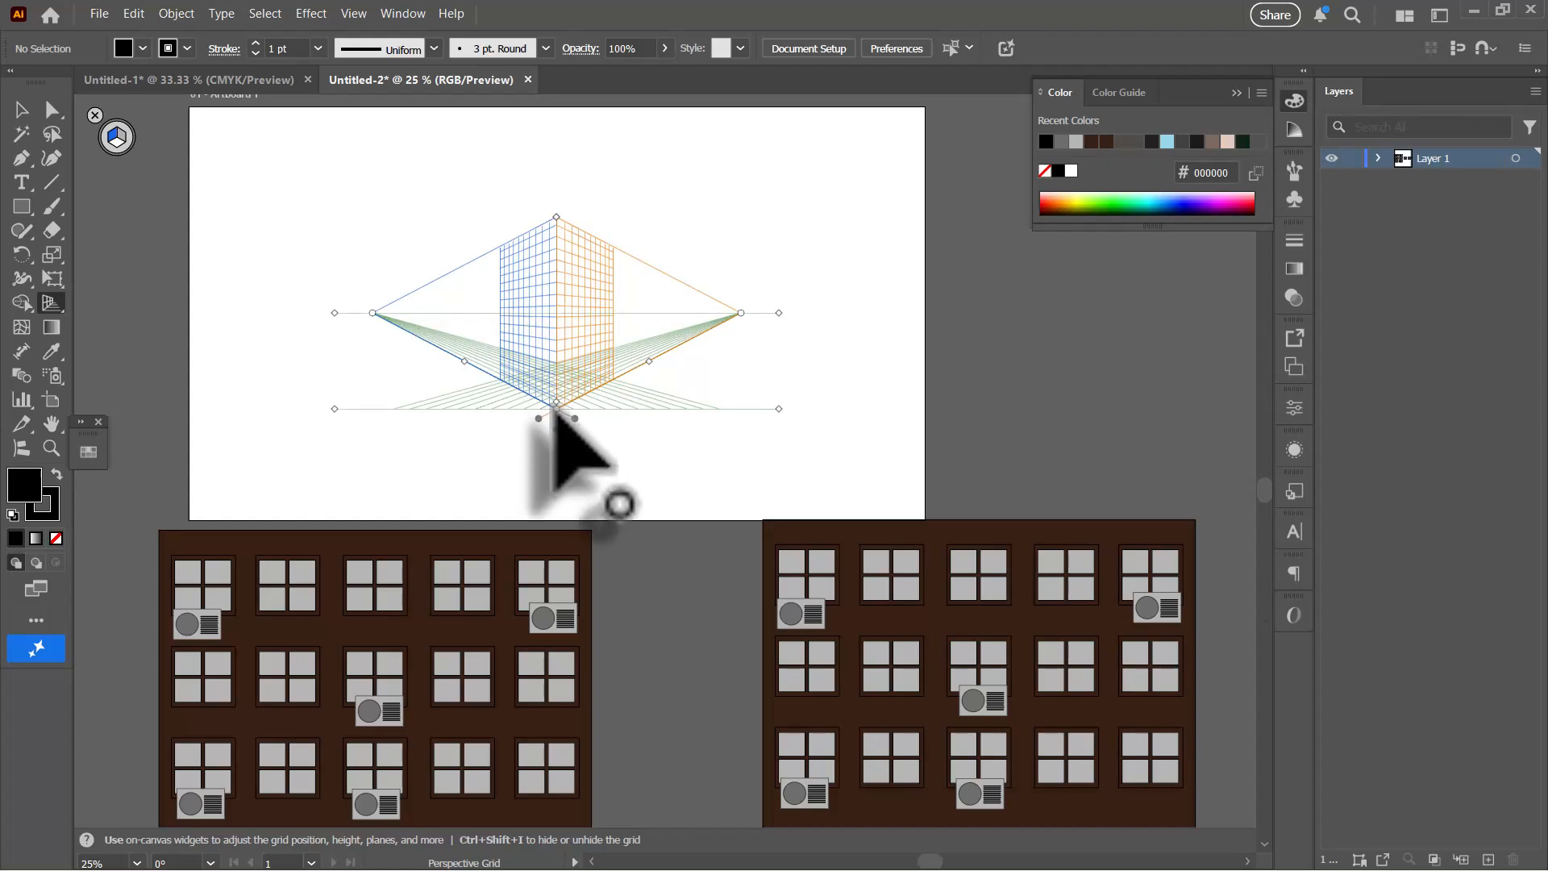
Step: Enlarge the perspective grid's cells slightly and shift the whole grid a little down and to the left
mouse_move(556, 401)
mouse_down()
mouse_move(556, 373)
mouse_move(556, 402)
mouse_move(556, 387)
mouse_up()
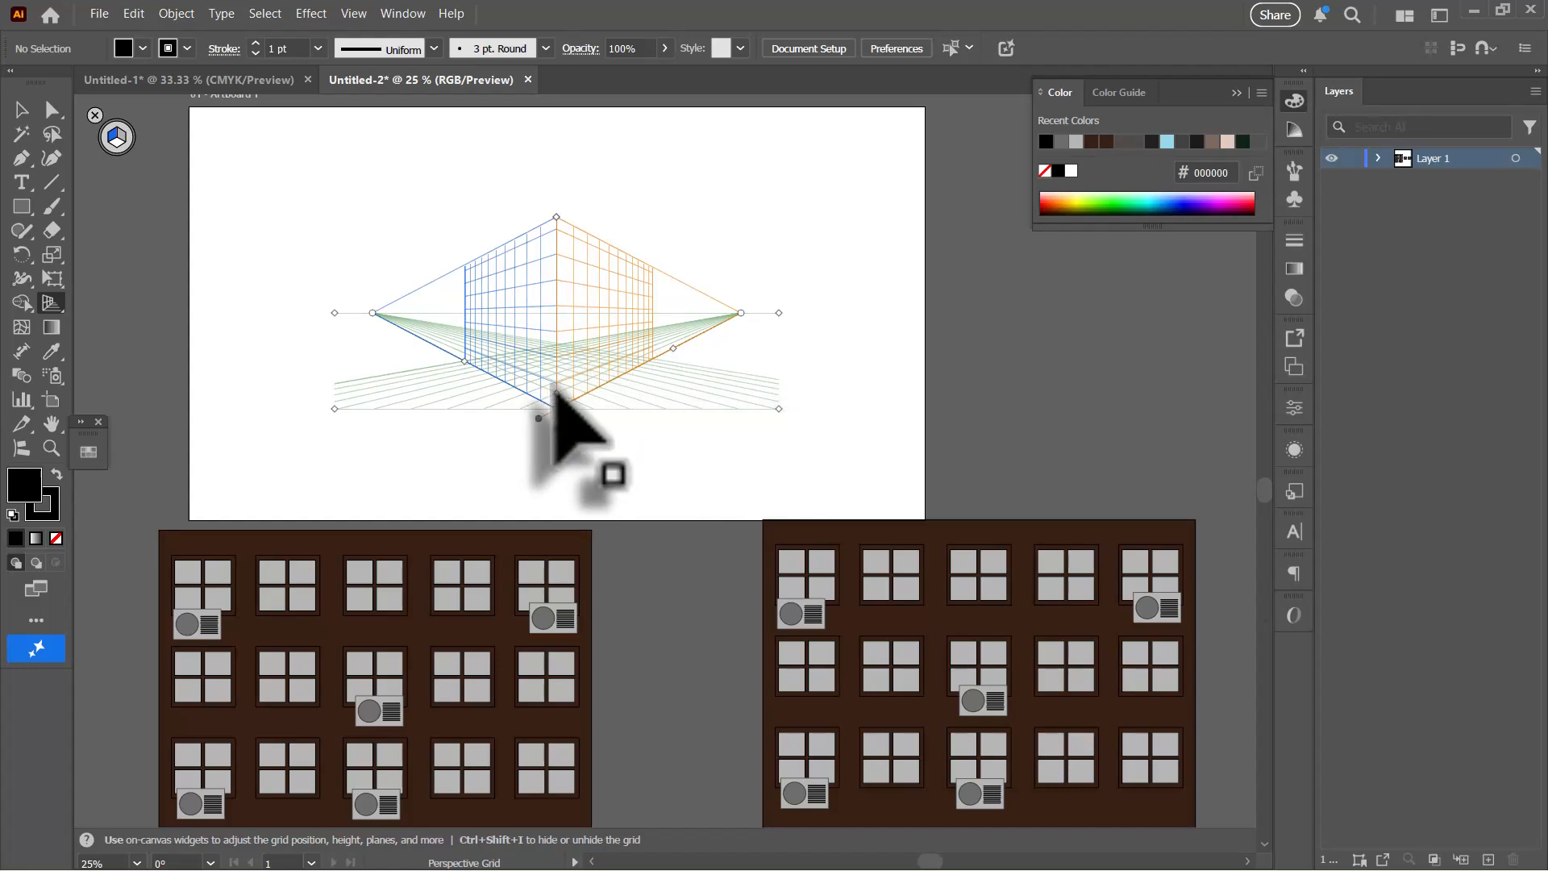
drag(554, 393, 555, 398)
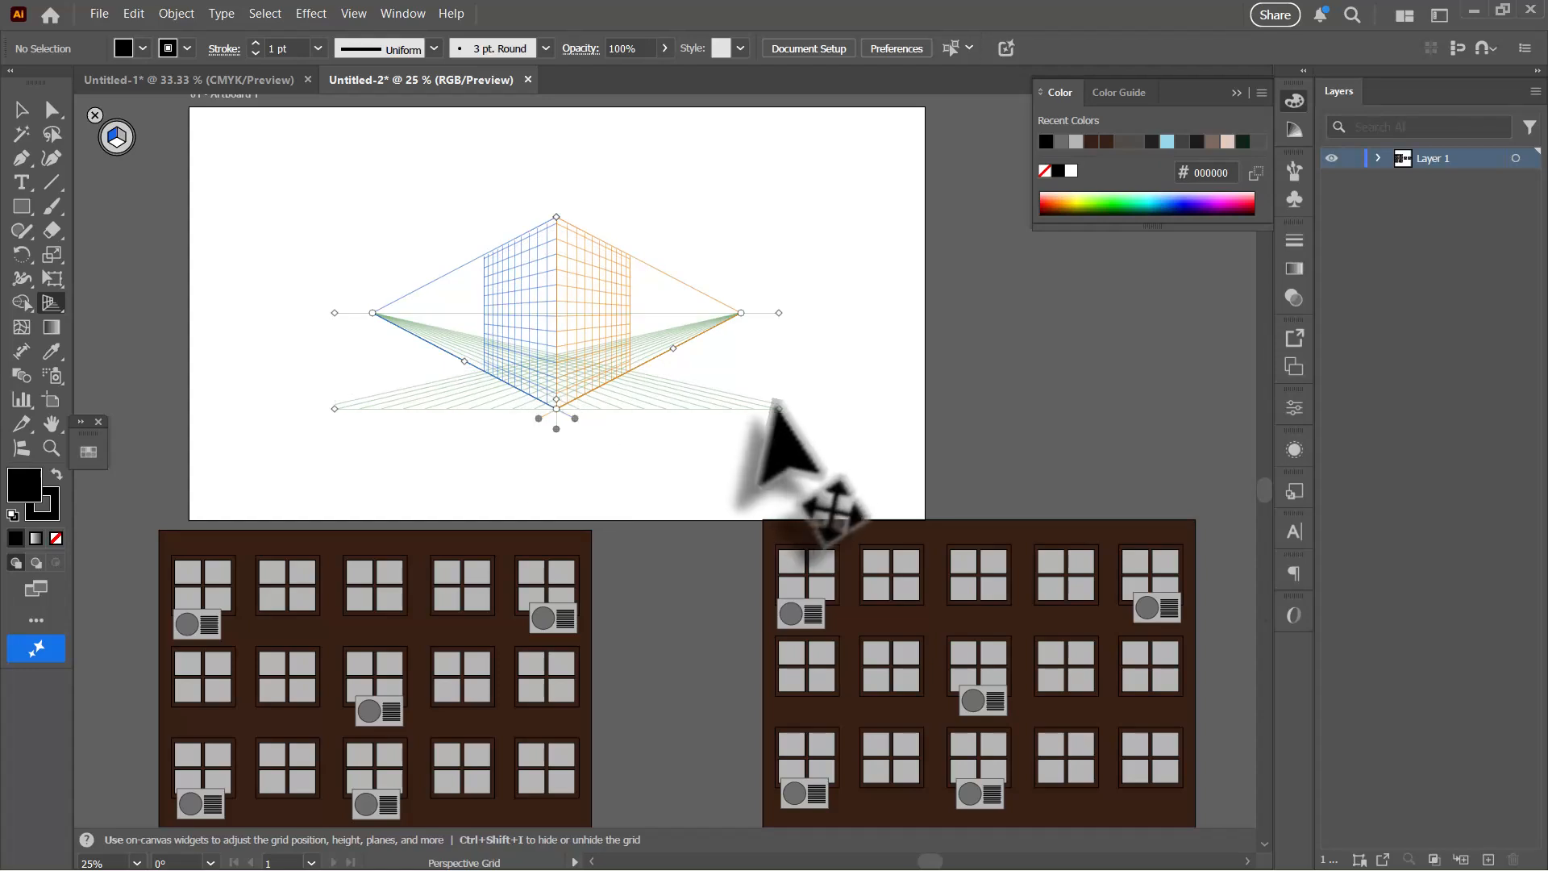
mouse_move(775, 405)
mouse_down()
mouse_move(726, 374)
mouse_move(691, 442)
mouse_move(719, 346)
mouse_move(768, 412)
mouse_up()
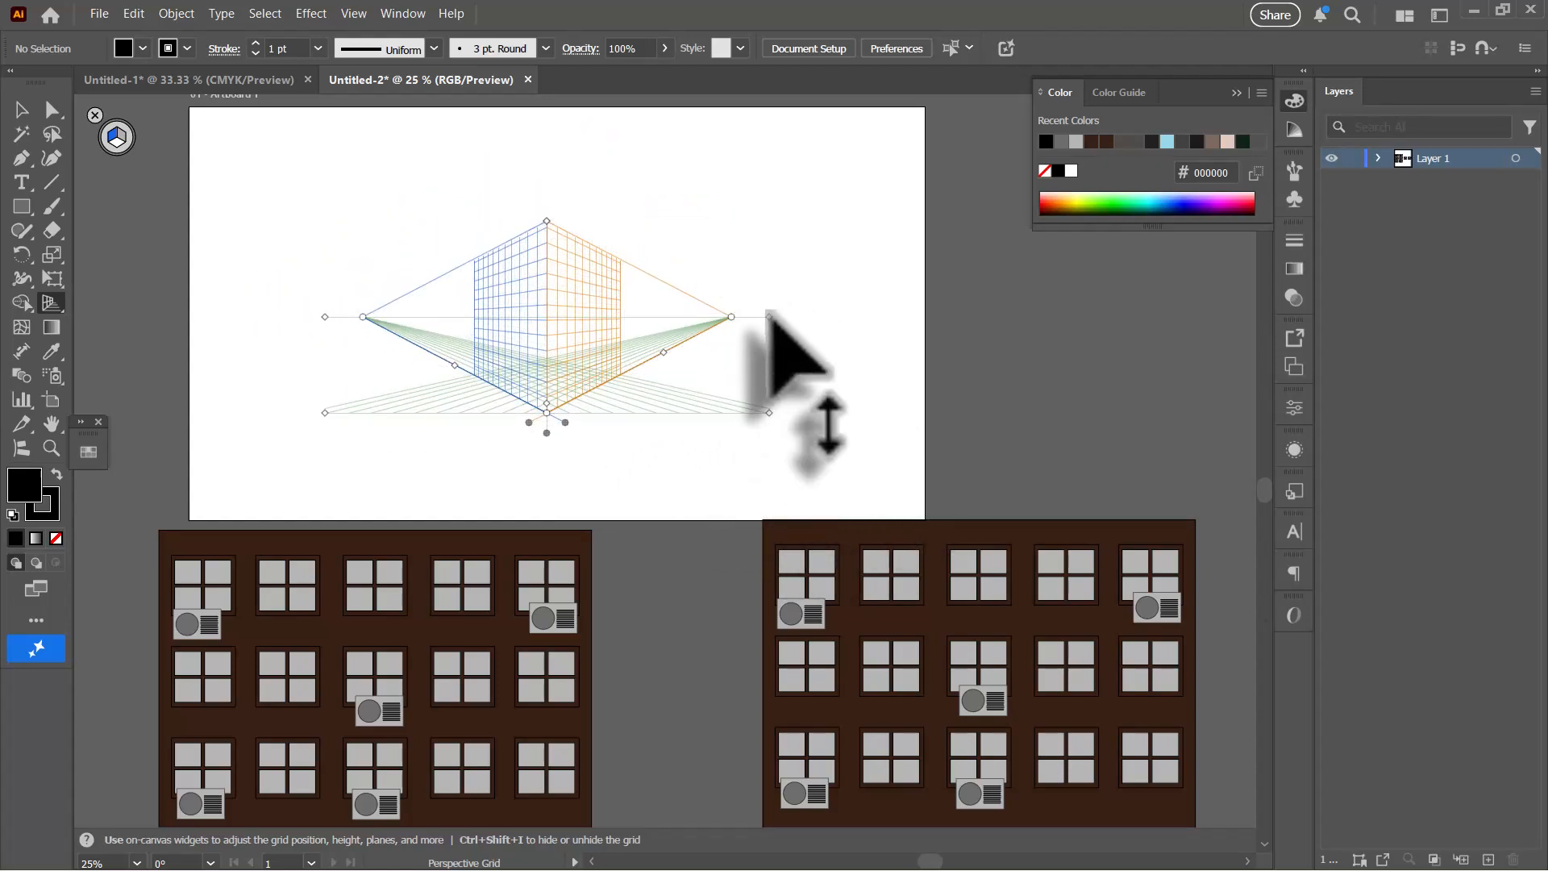
Step: Reshape the grid with a lower horizon, its peak near the artboard's upper edge and vanishing points near both artboard sides
drag(768, 317, 839, 347)
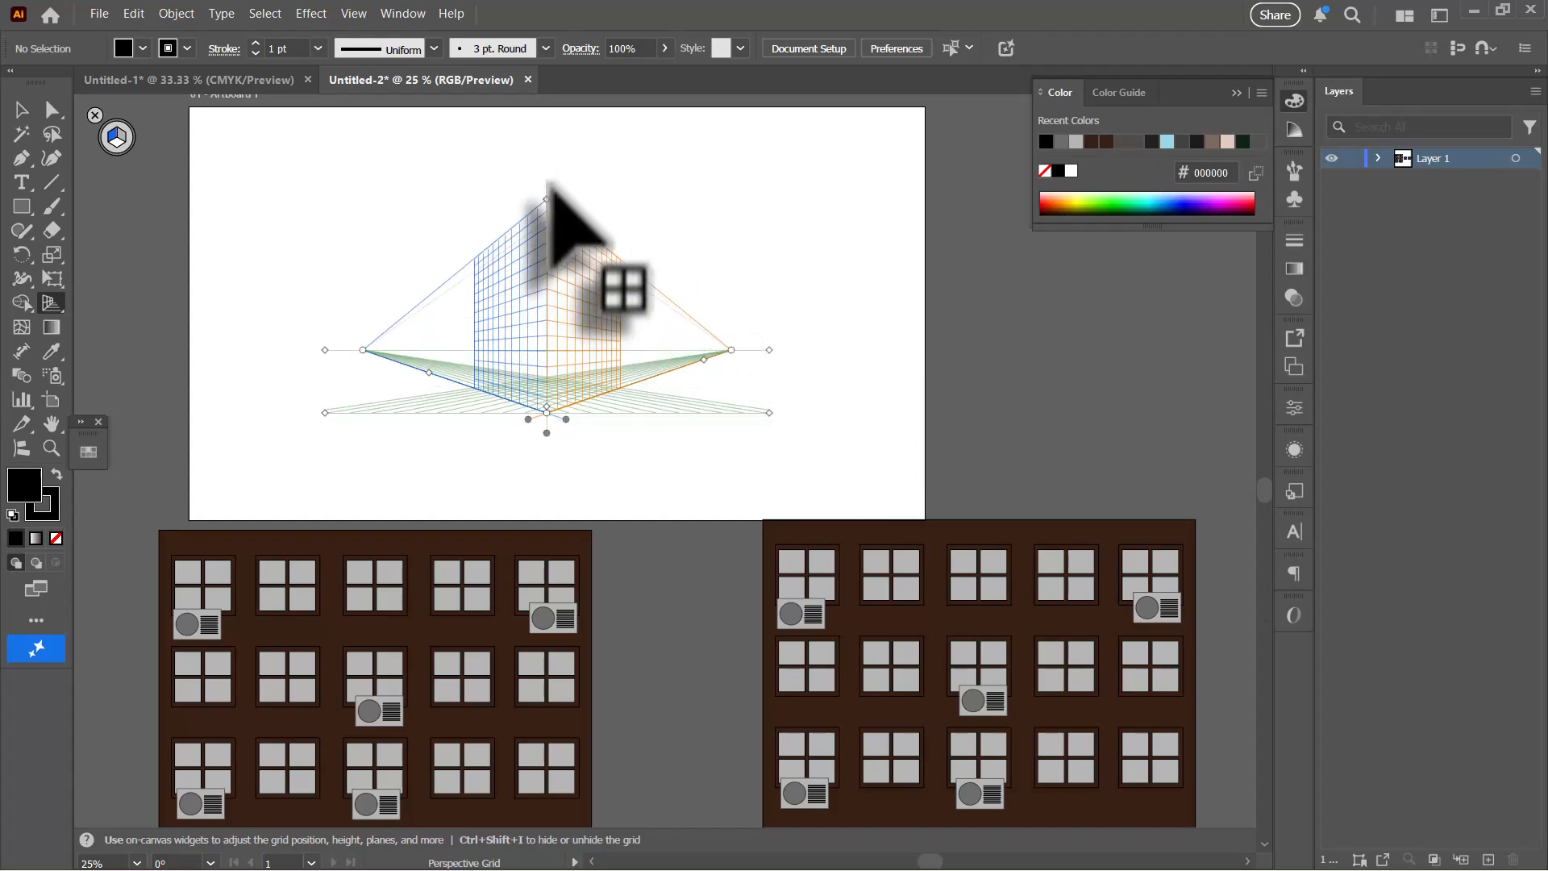
drag(547, 197, 558, 125)
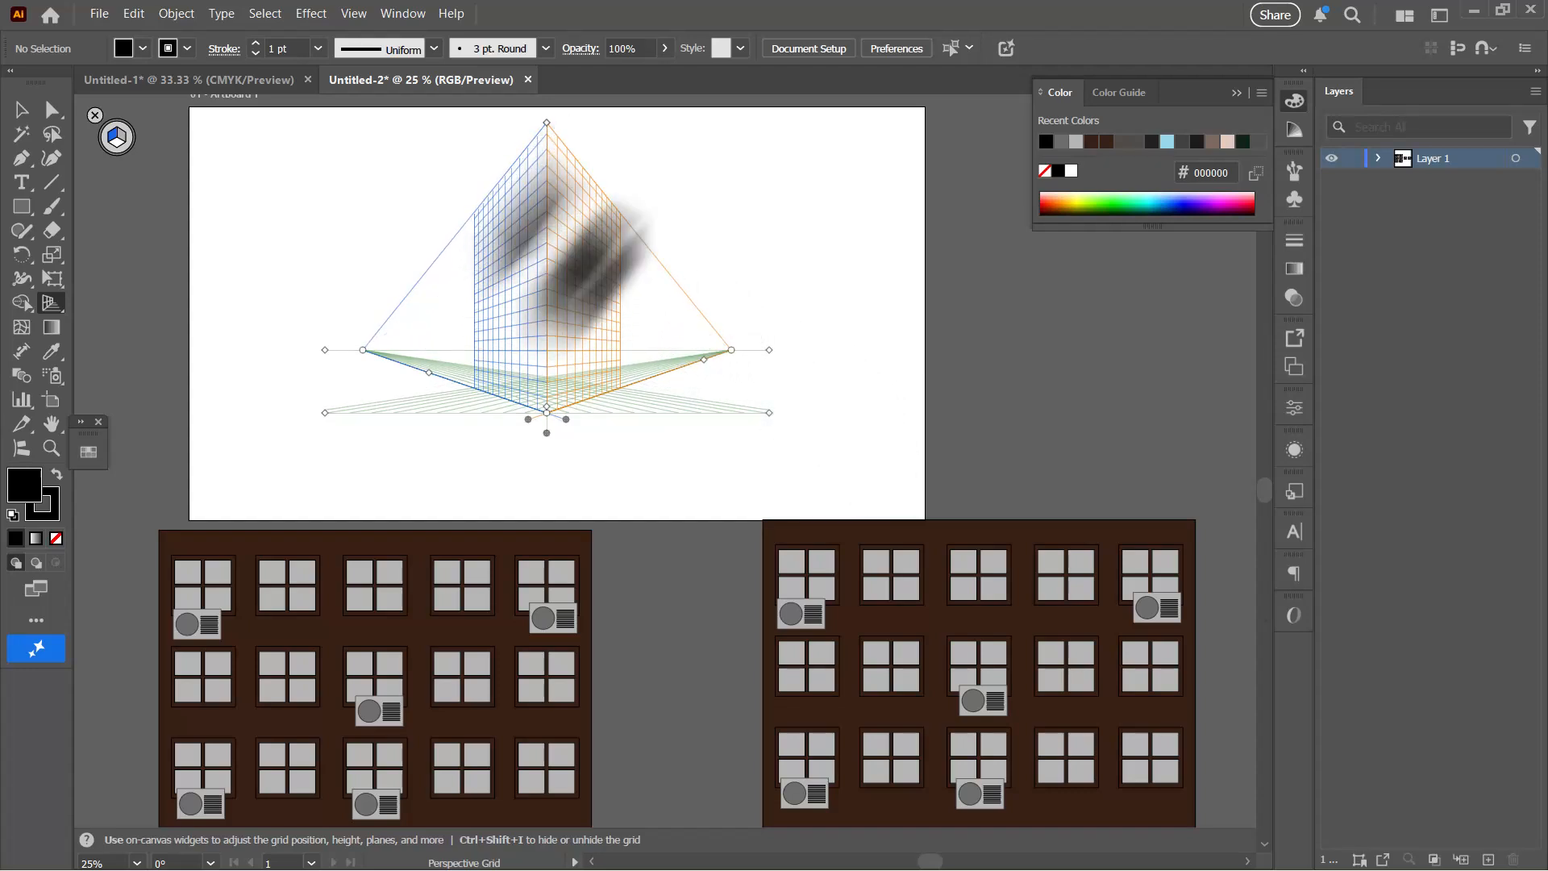
drag(364, 349, 204, 351)
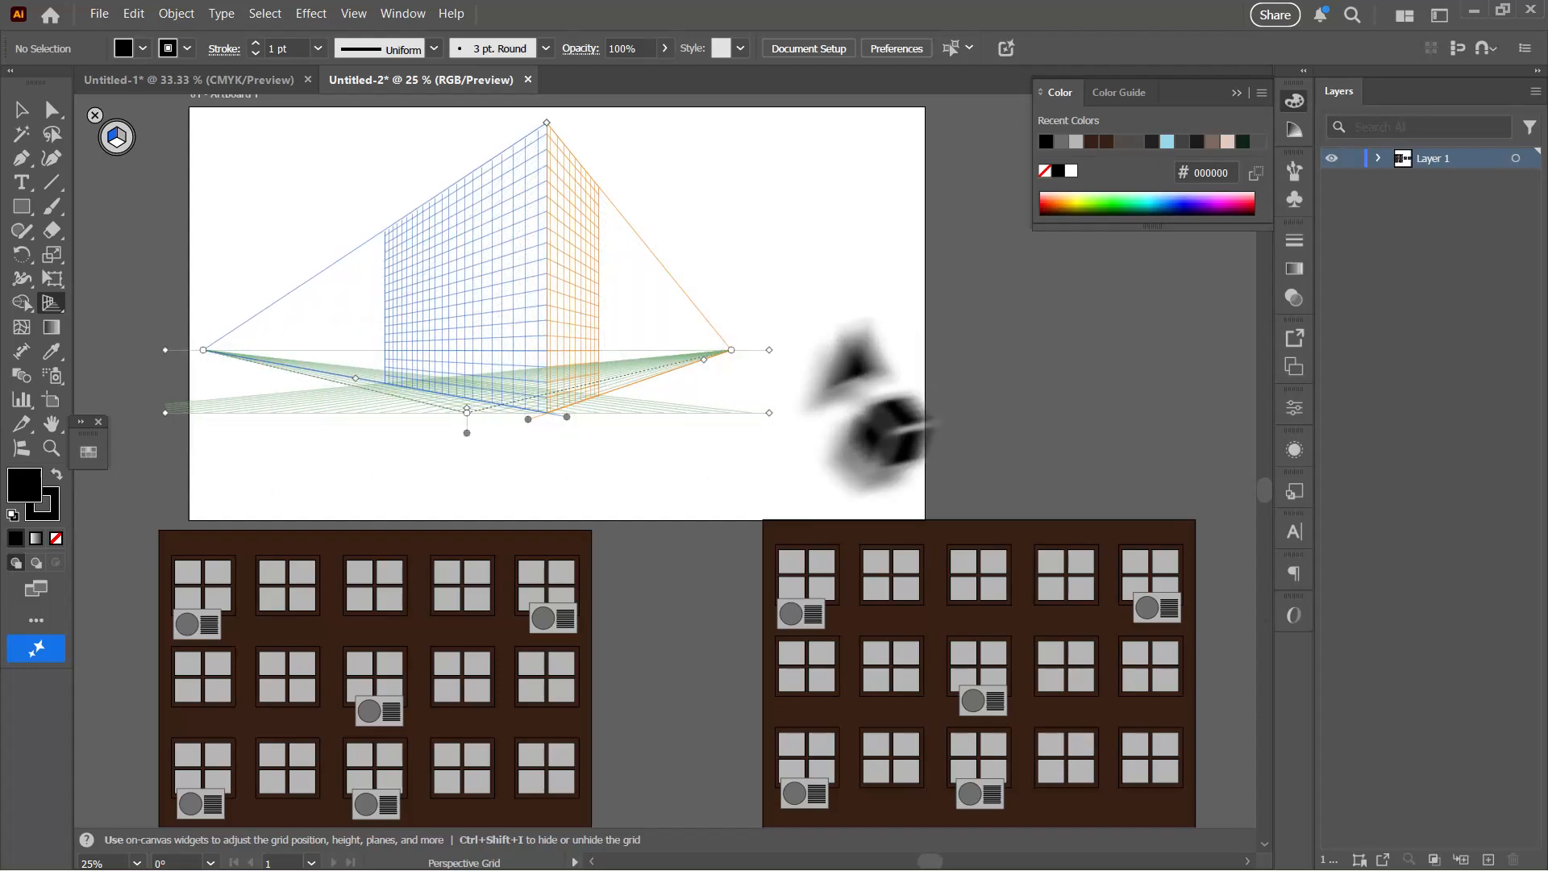
drag(729, 350, 903, 350)
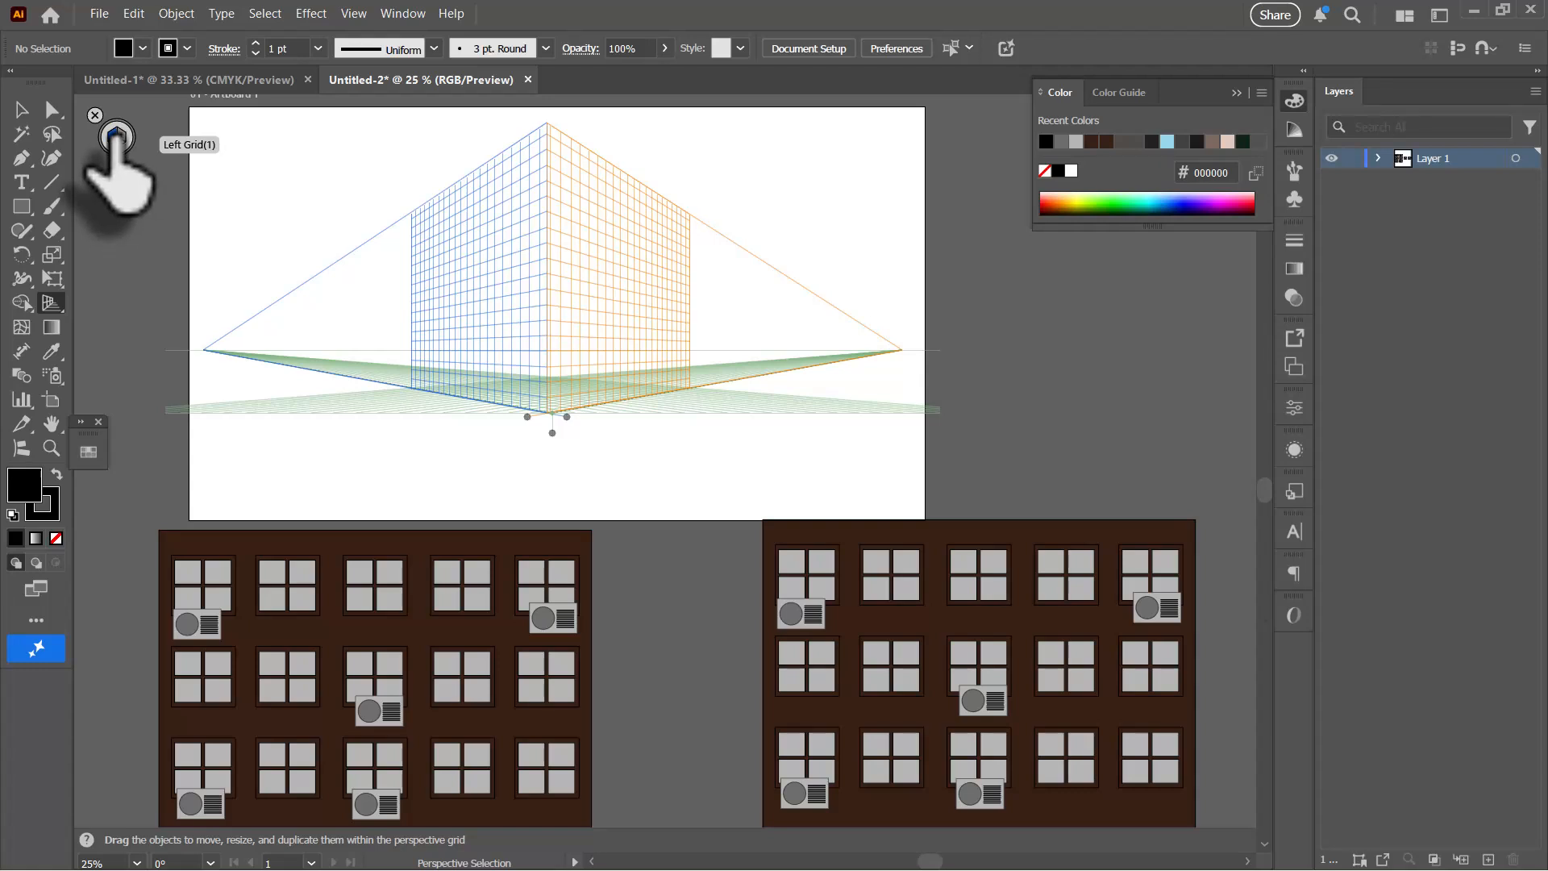
Step: Attach the first building to the left grid plane with Perspective Selection and scale it to fit from peak to ground line
click(50, 304)
drag(51, 302, 148, 329)
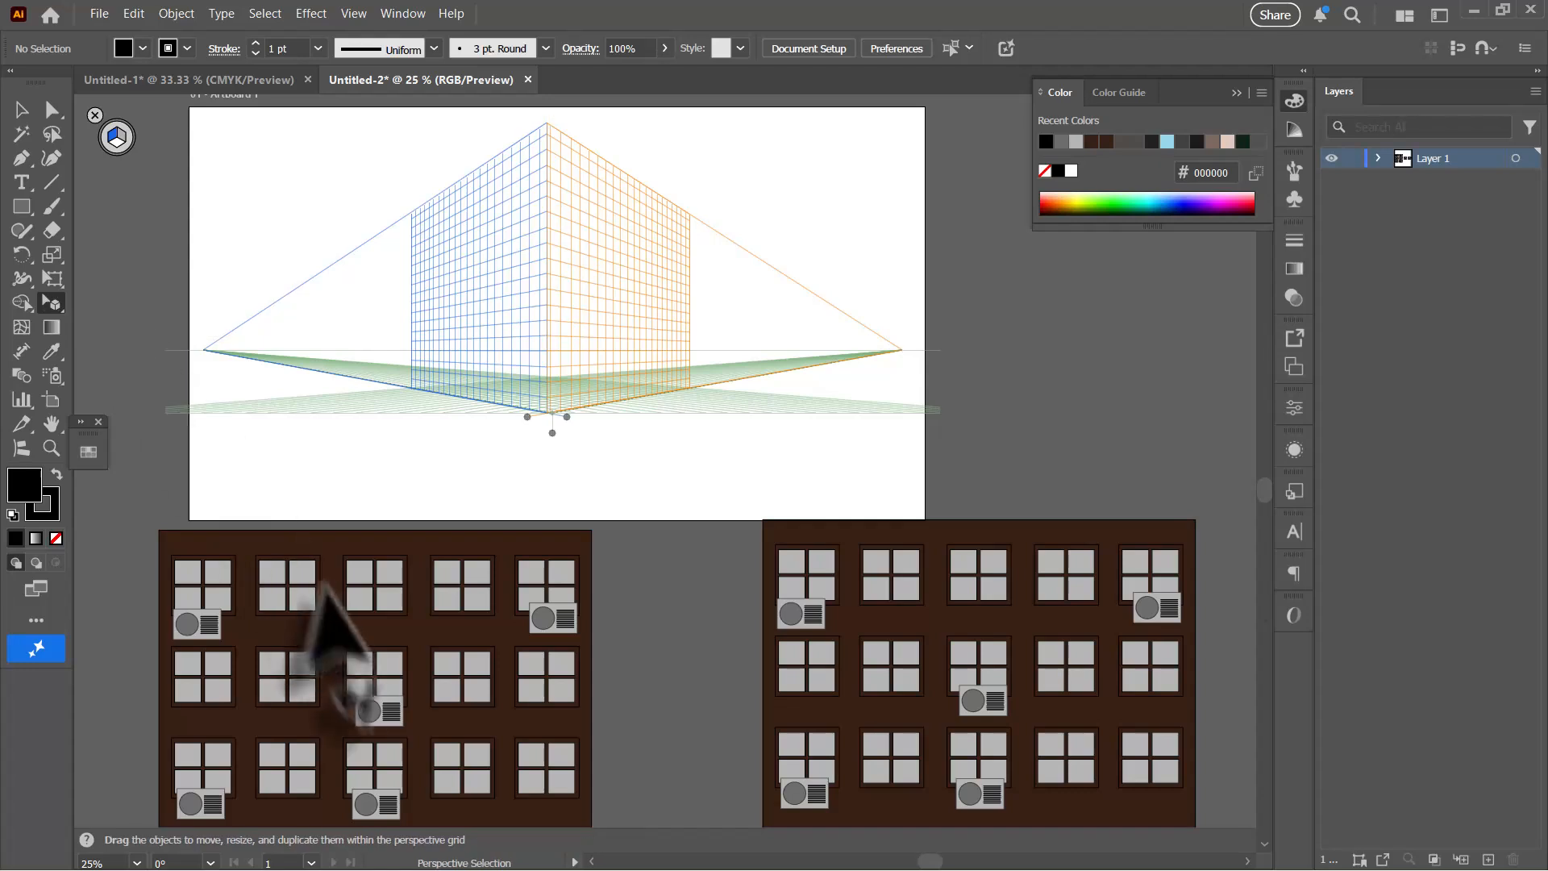
click(328, 601)
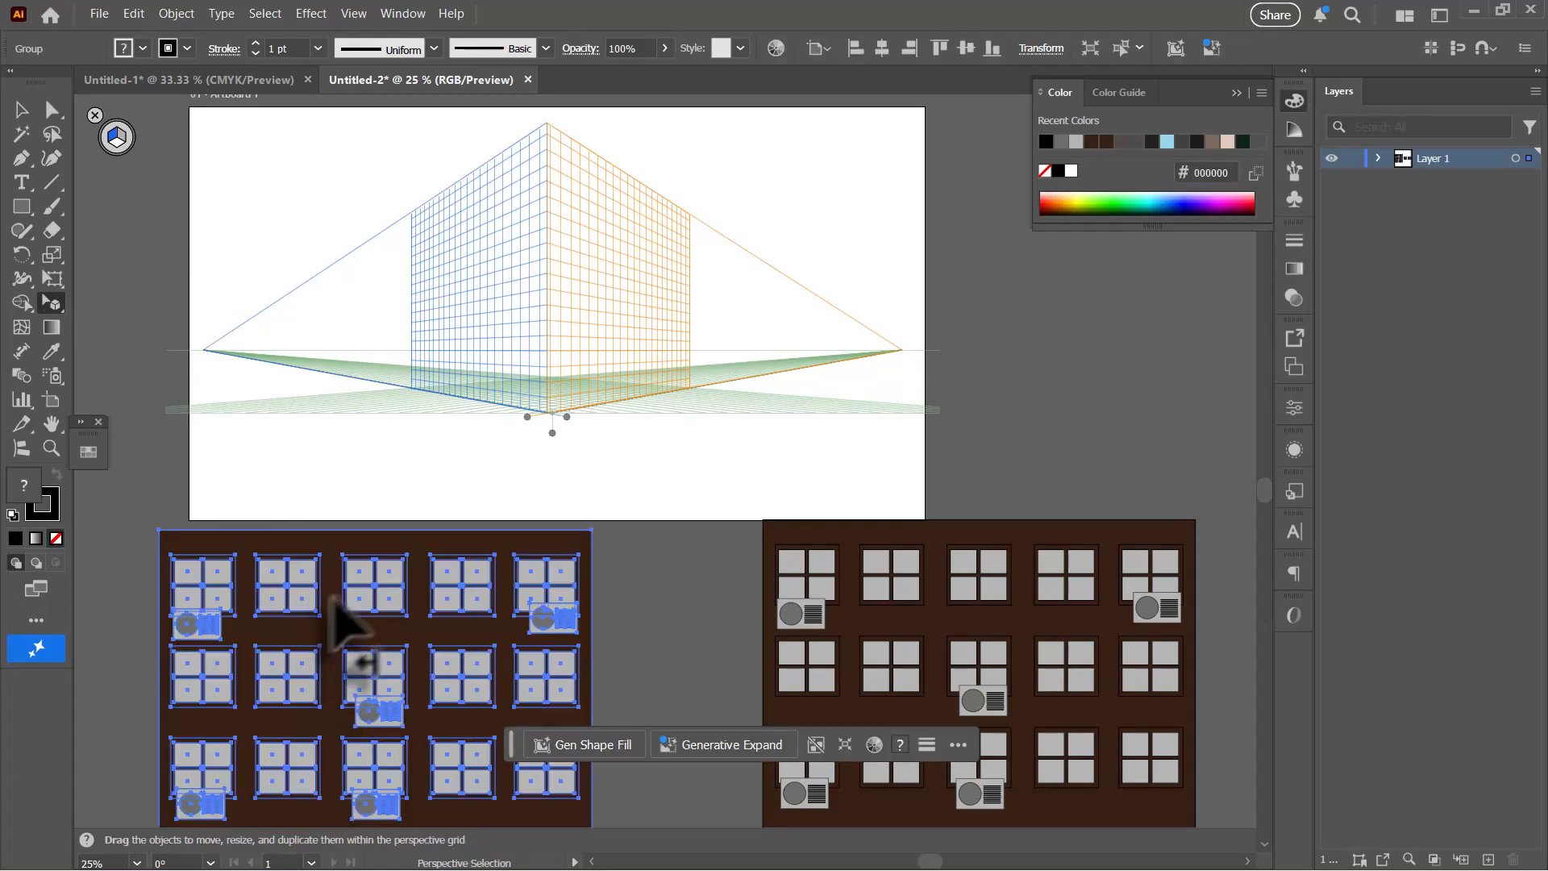
mouse_move(335, 605)
mouse_down()
mouse_move(398, 432)
mouse_move(425, 249)
mouse_up()
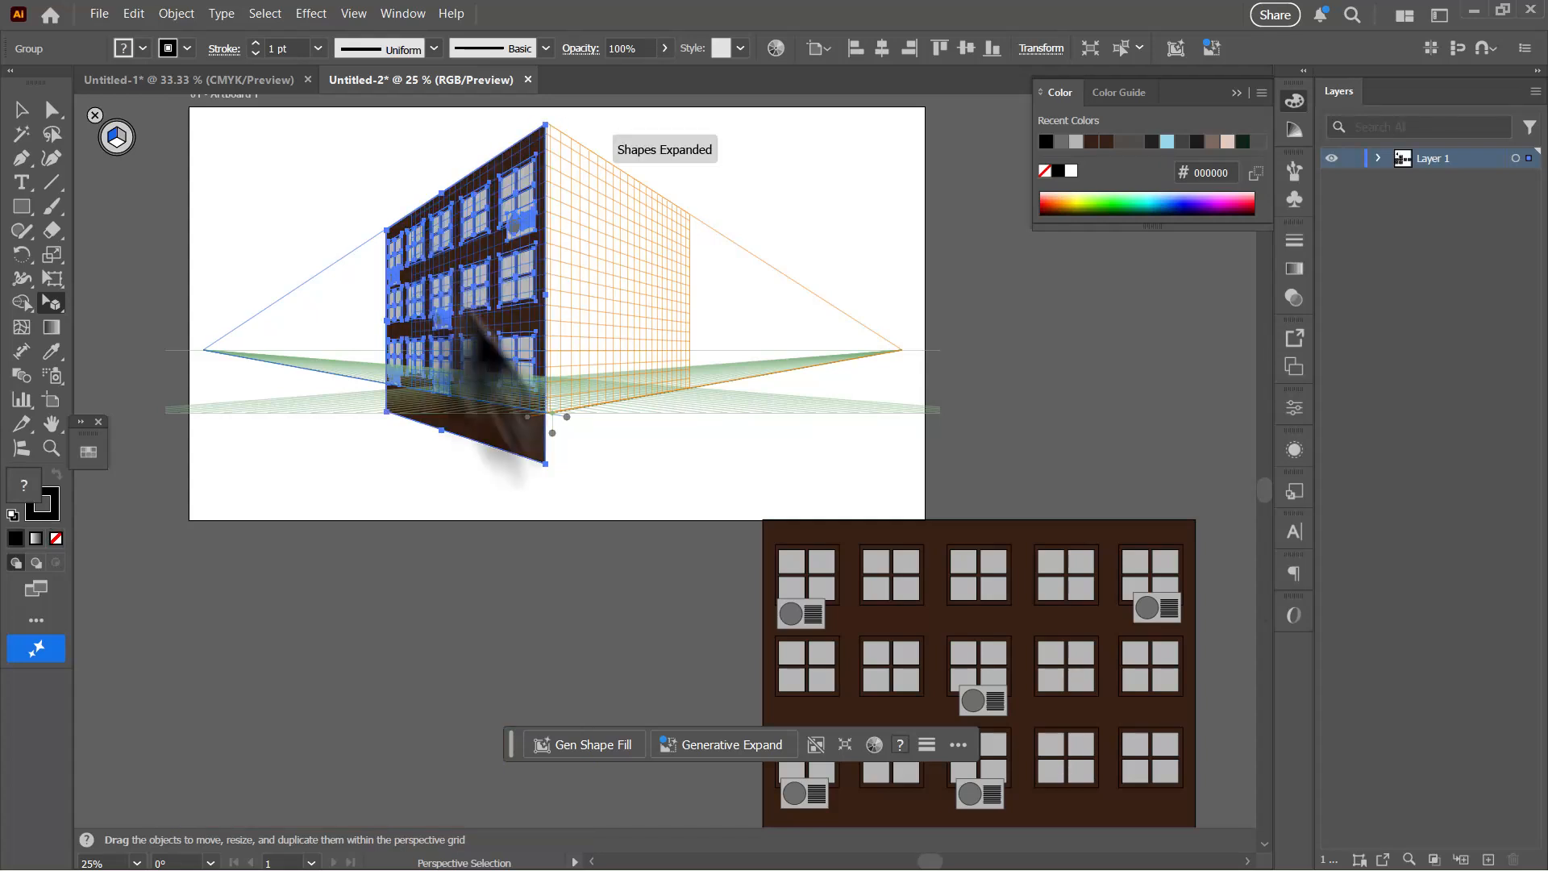
drag(545, 462, 544, 410)
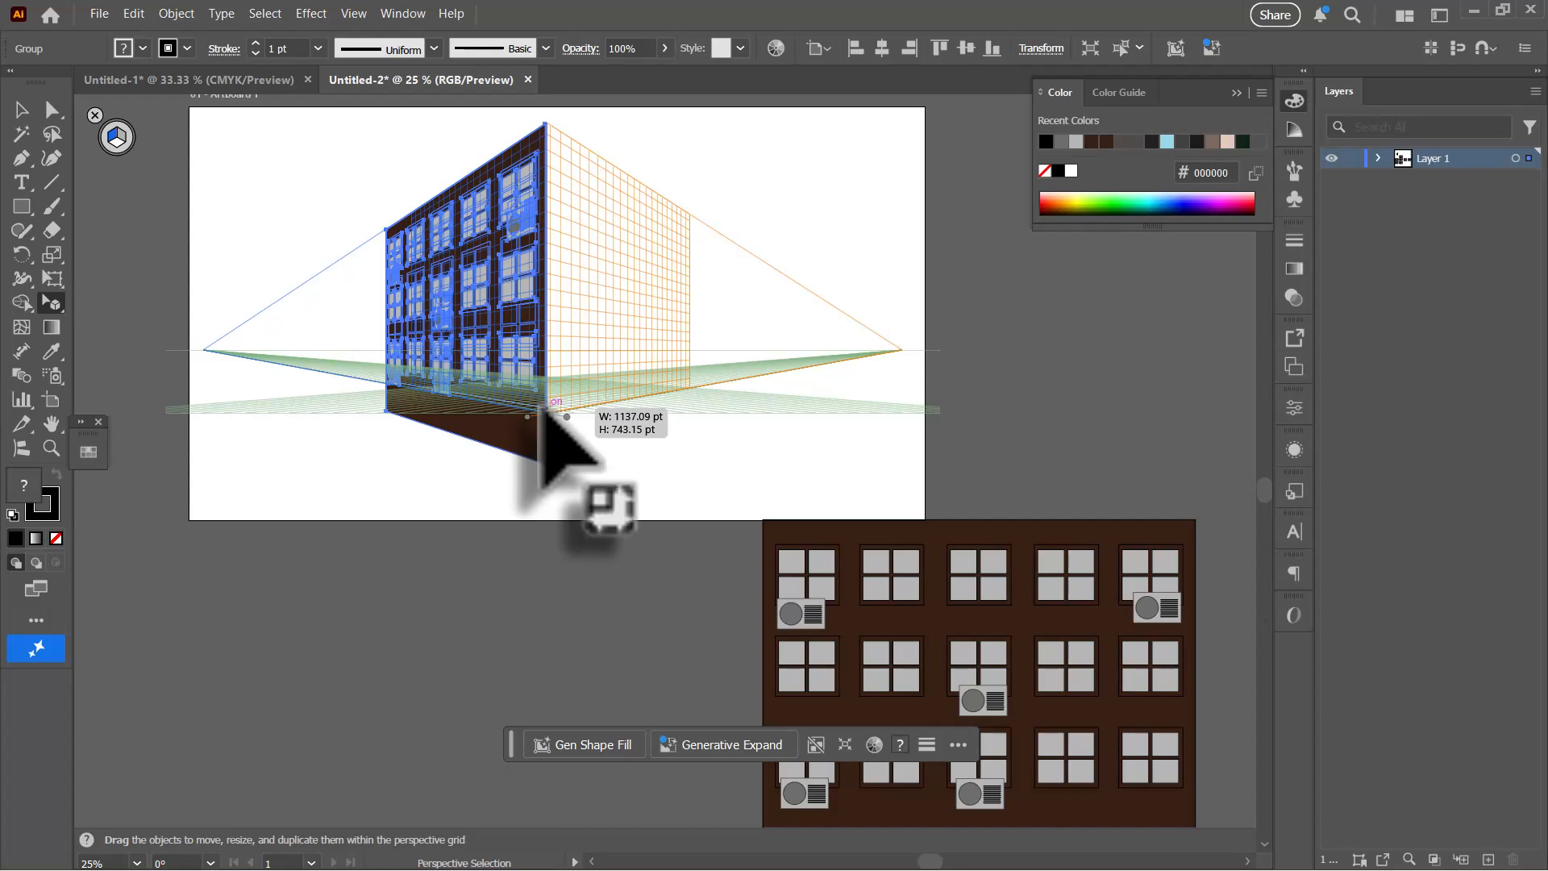
drag(543, 411, 543, 412)
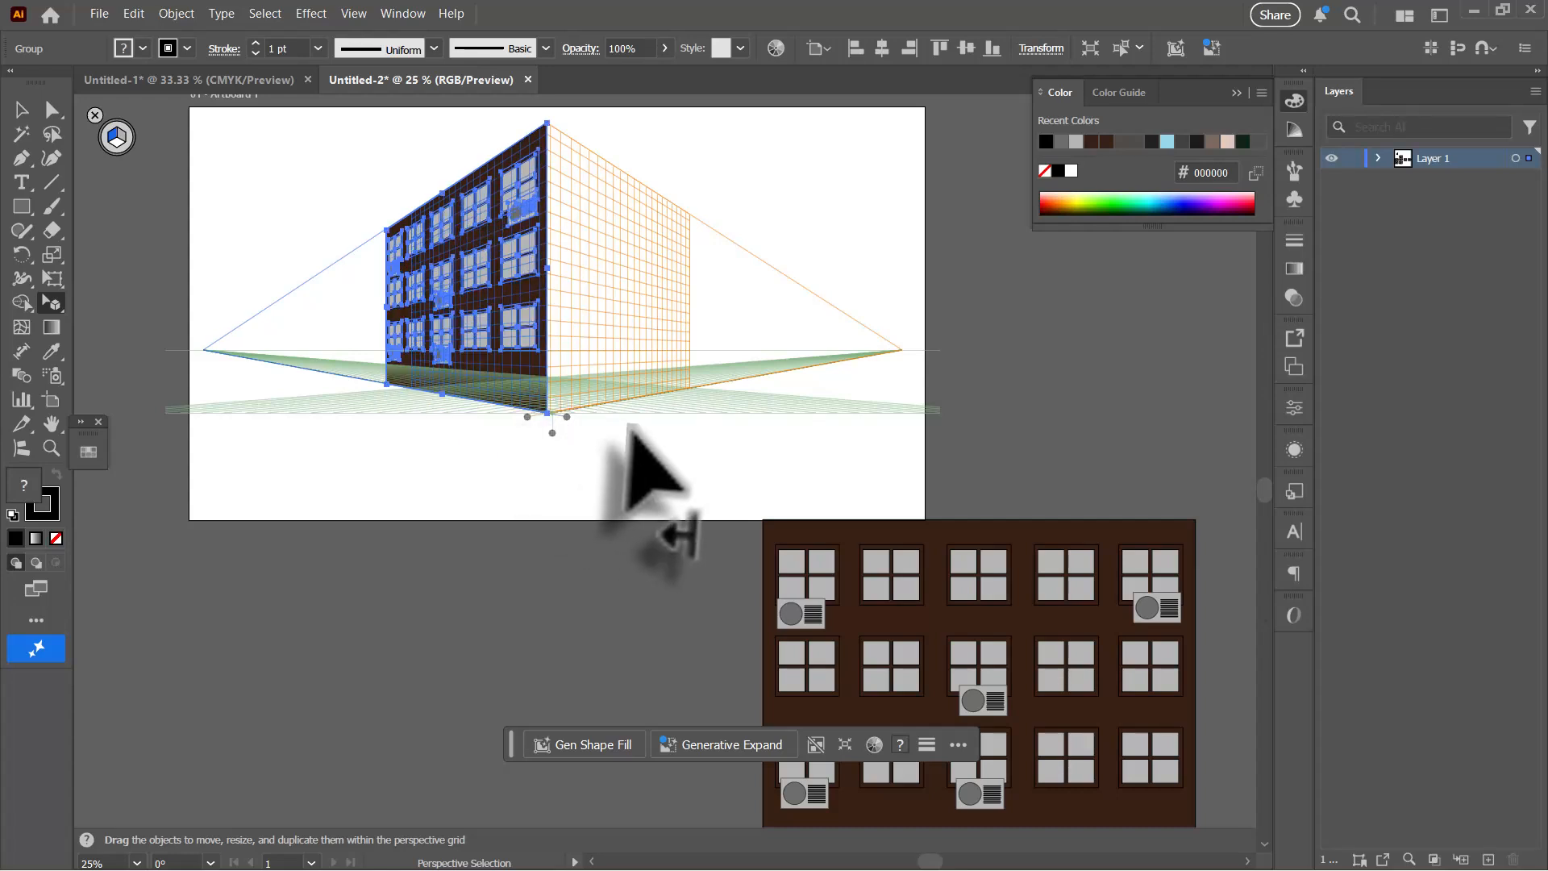
Step: Attach the second building to the right grid plane and scale it so it meets the first at the shared corner
click(860, 526)
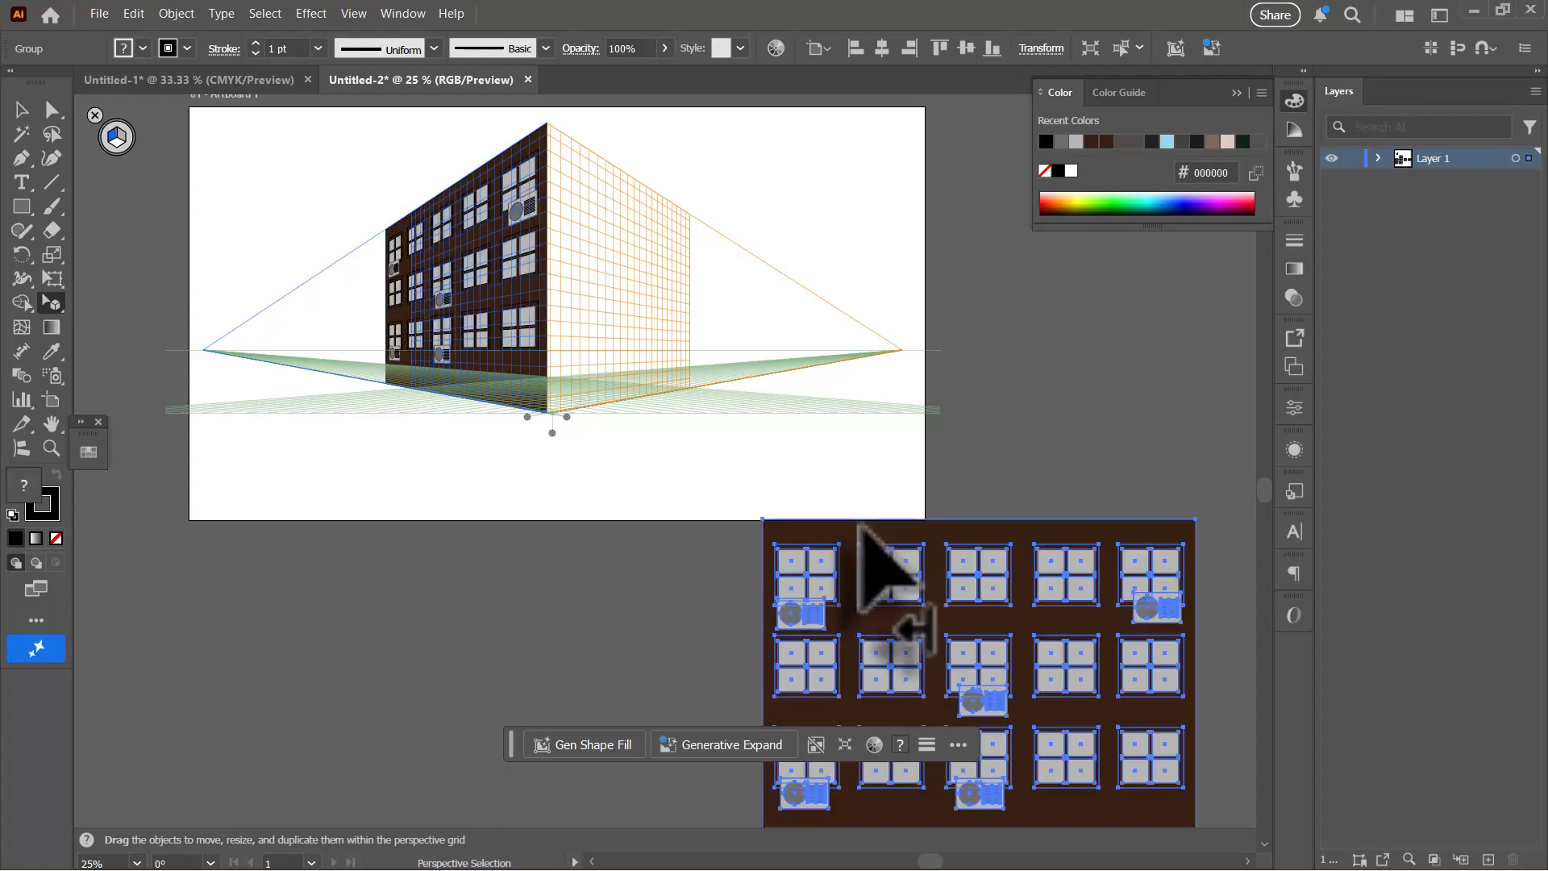
click(824, 514)
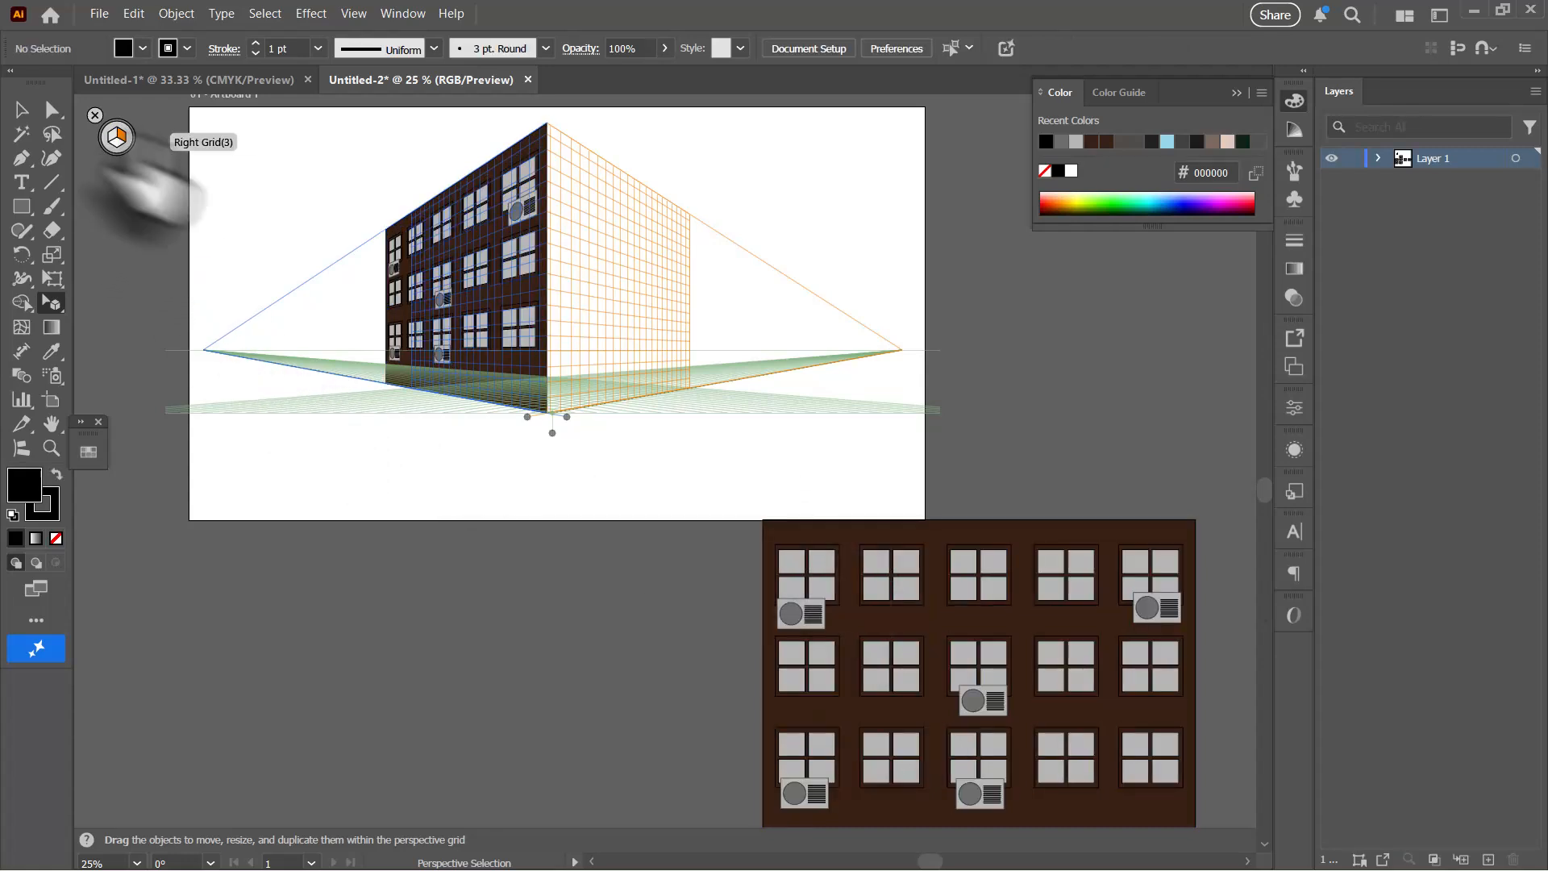
click(830, 548)
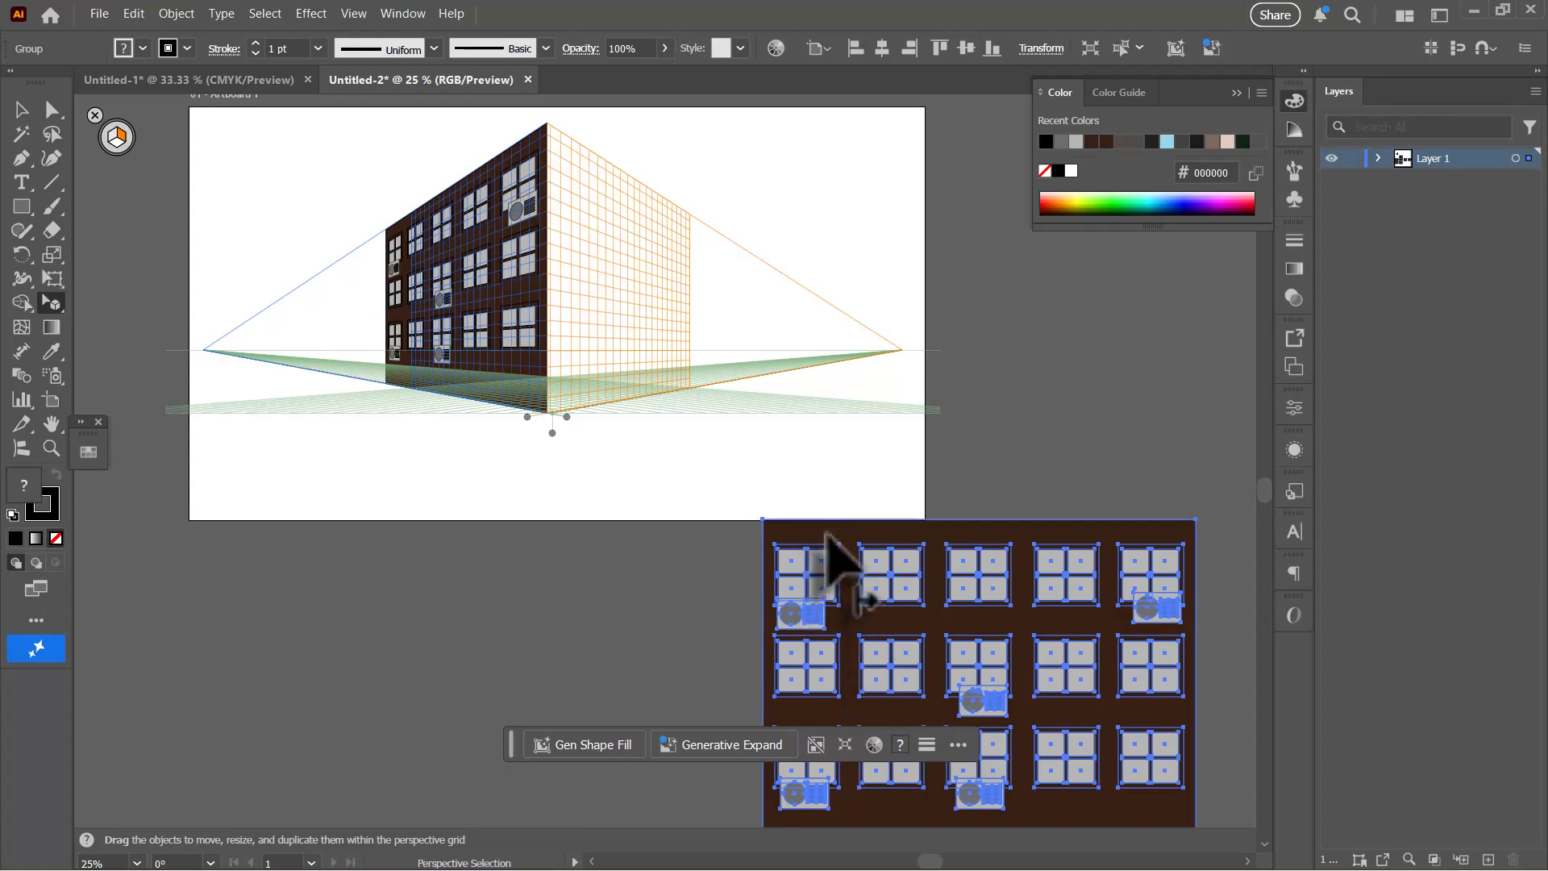
drag(827, 534, 594, 198)
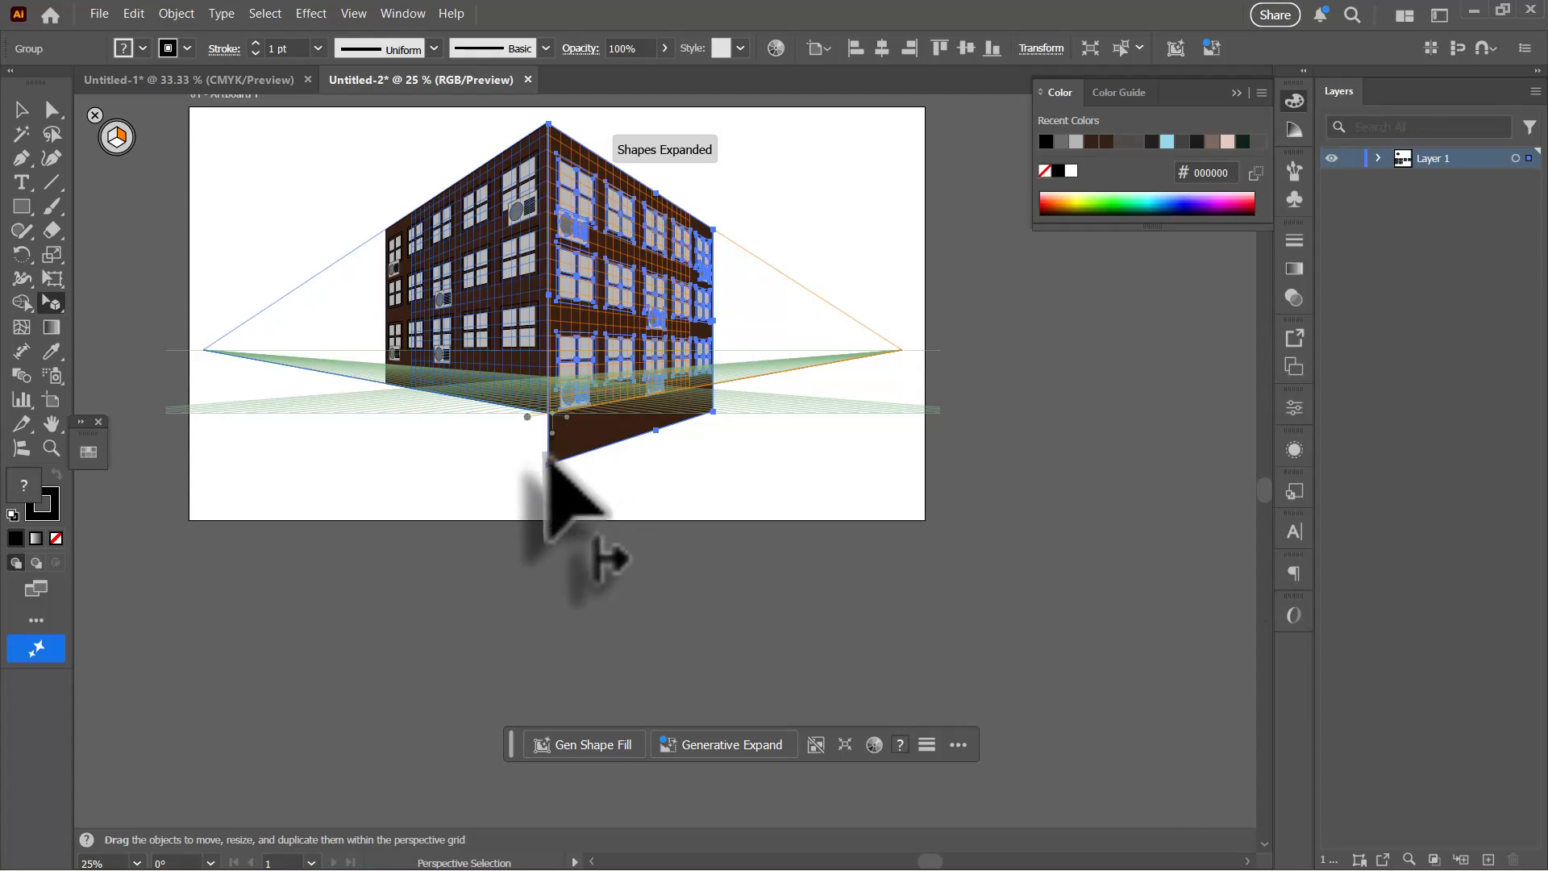
drag(545, 462, 550, 414)
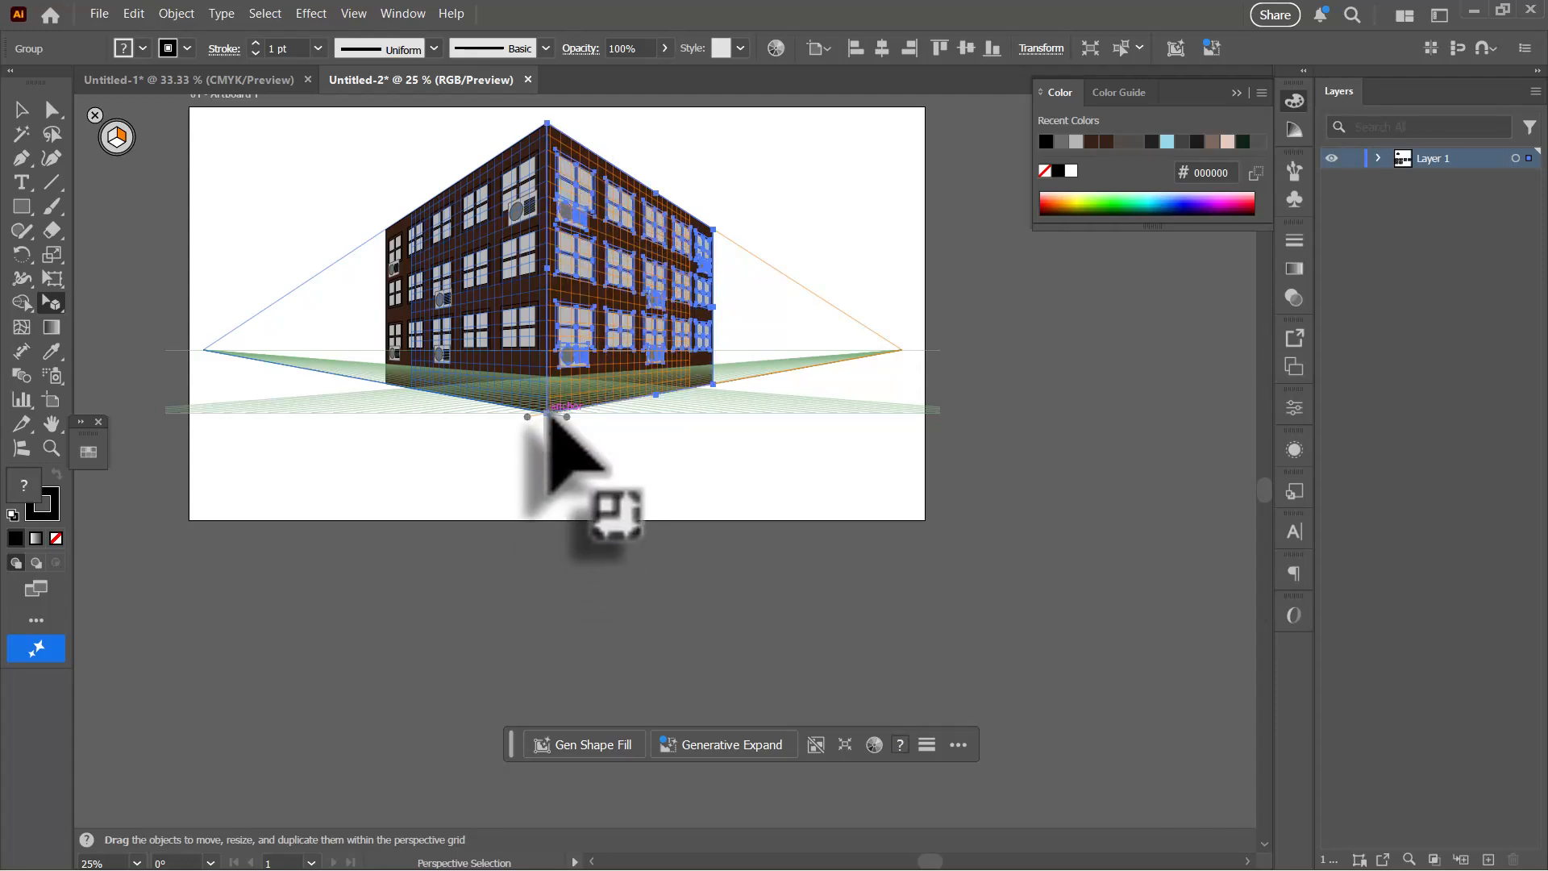
Step: Place two more building copies on the right grid plane, spaced apart toward the right vanishing point
scroll(549, 415, up, 3)
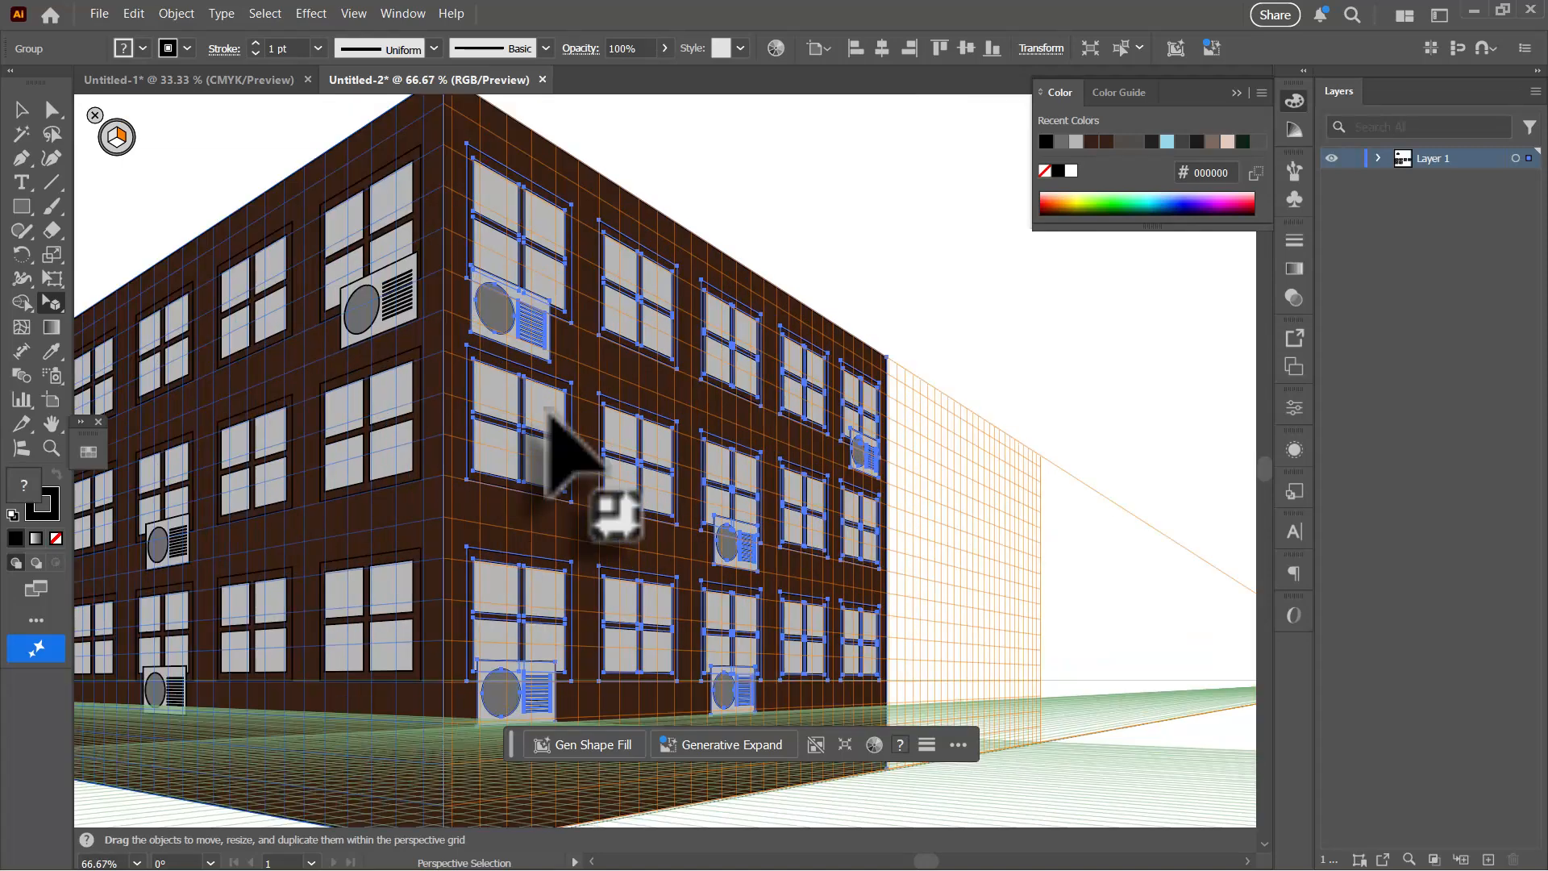
drag(561, 397, 602, 320)
key(ctrl+minus)
key(ctrl+minus)
key(ctrl+minus)
key(ctrl+minus)
key(ctrl+minus)
key(ctrl+plus)
scroll(622, 484, down, 3)
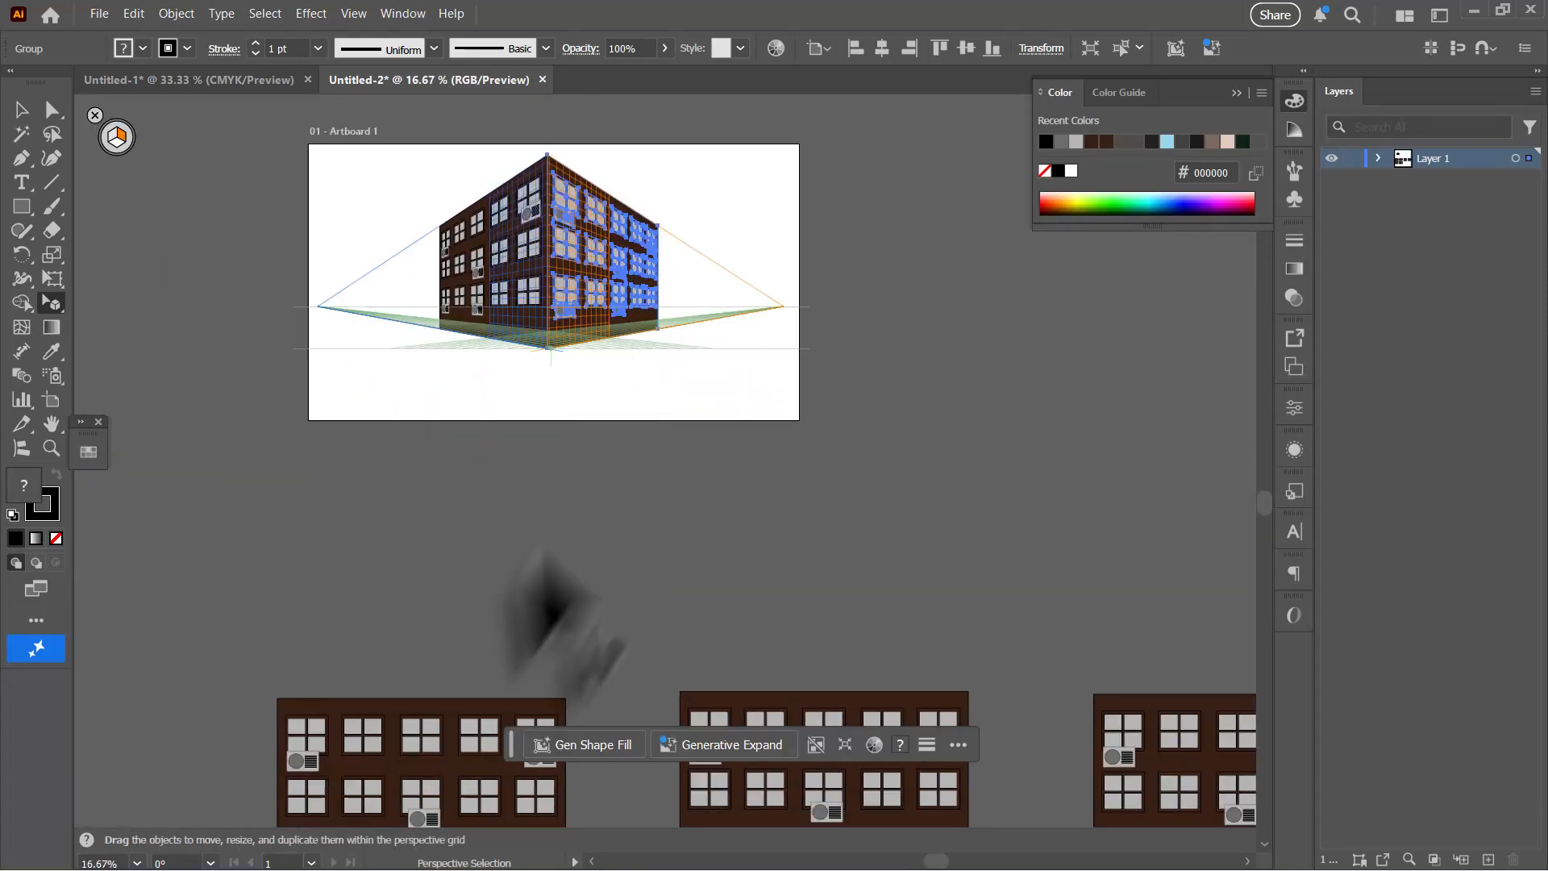
click(466, 738)
drag(468, 701, 703, 278)
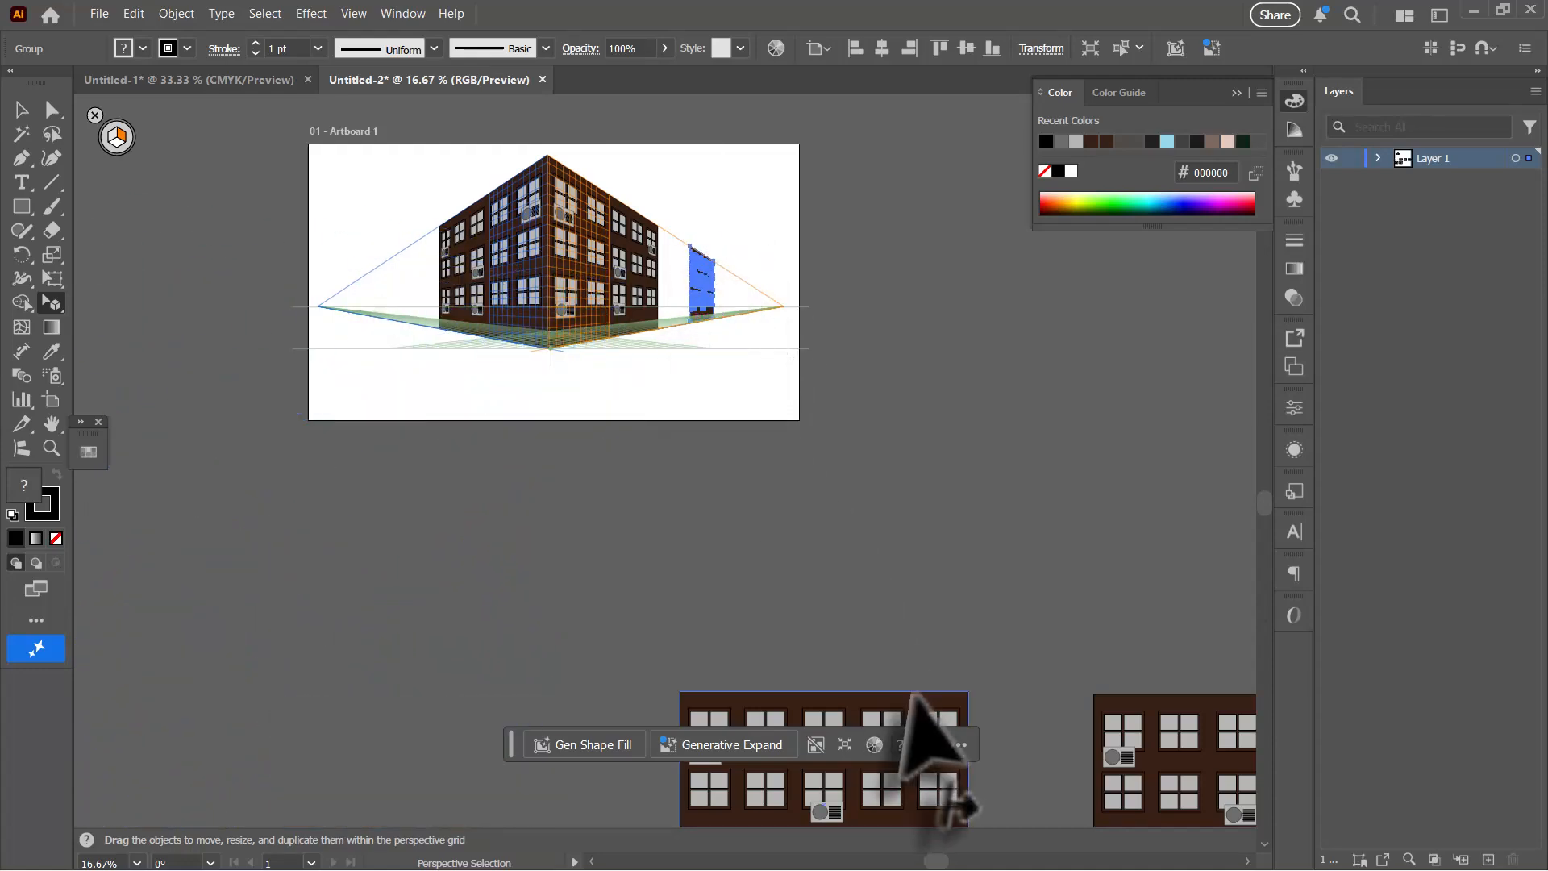
drag(746, 277, 746, 279)
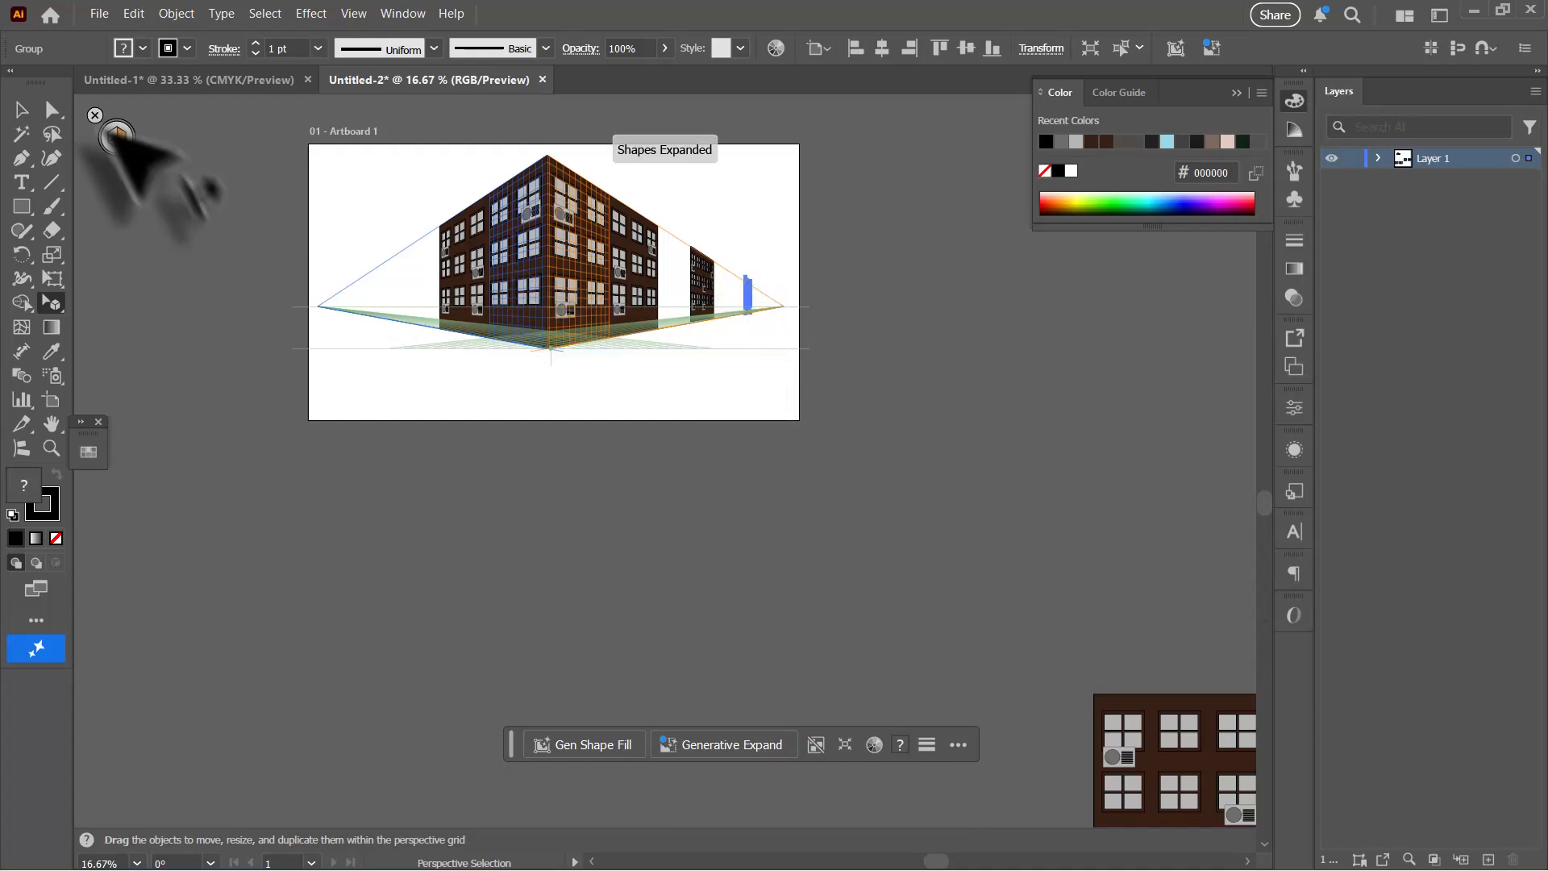
Step: Activate the left grid plane and place two building copies on it, spaced toward the left vanishing point
click(111, 138)
drag(1183, 720, 409, 247)
click(879, 613)
drag(904, 613, 921, 367)
drag(893, 729, 426, 282)
Step: Move and scale the nearer added building on the left plane to fit between the grid's upper and lower perspective lines
key(ctrl+plus)
key(ctrl+plus)
key(ctrl+plus)
key(ctrl+plus)
key(ctrl+plus)
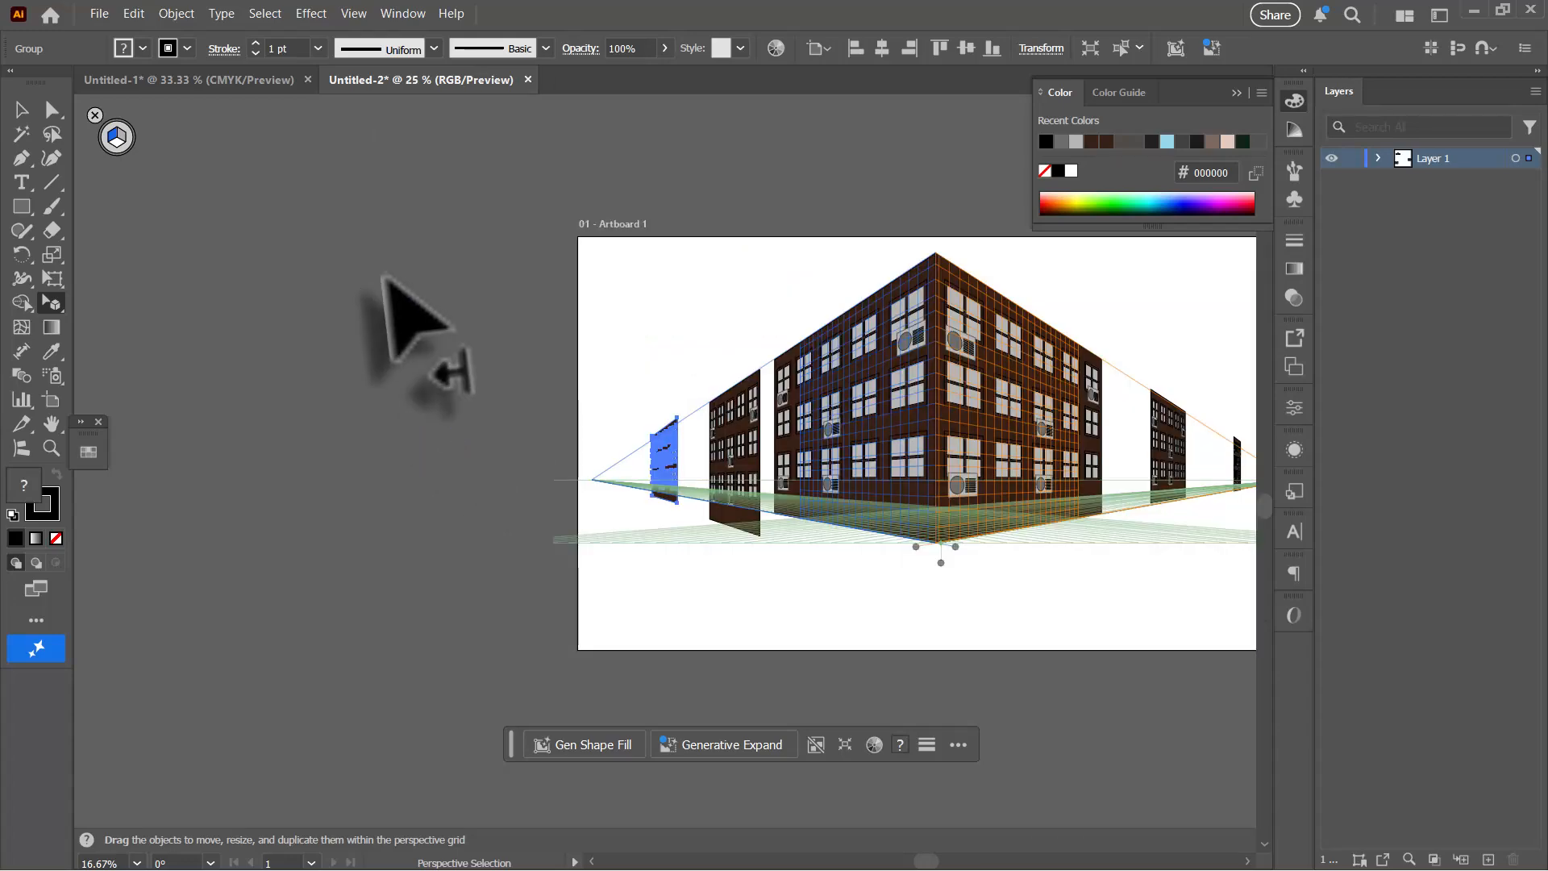
drag(929, 368, 764, 340)
drag(691, 708, 656, 633)
drag(654, 152, 836, 264)
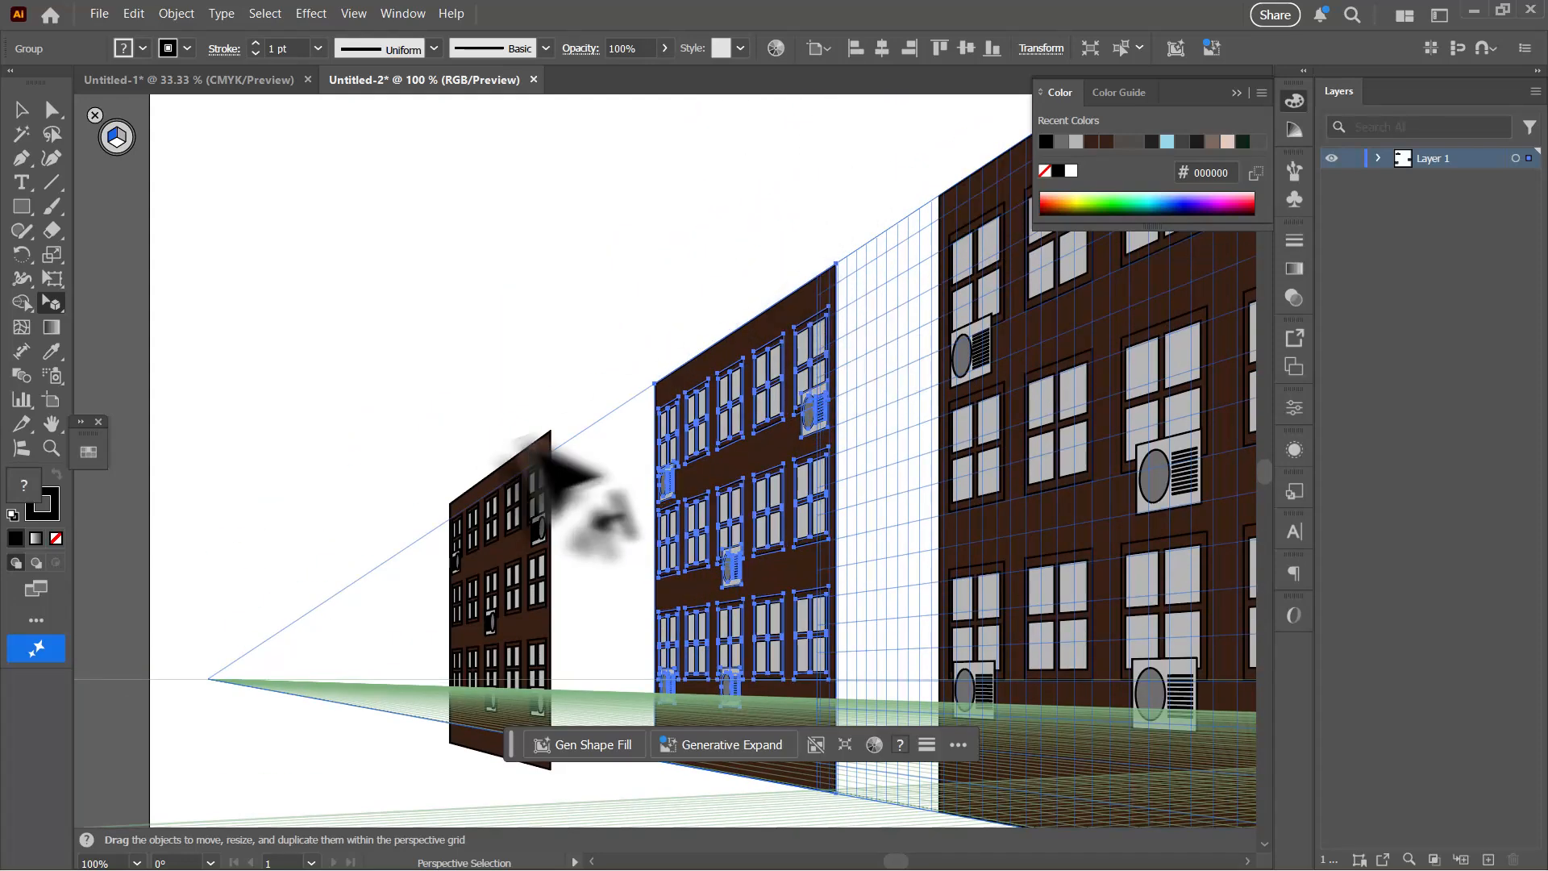
Step: Fit the farthest building on the left plane to the grid's upper and lower perspective lines
drag(550, 431, 551, 452)
drag(611, 602, 589, 492)
drag(530, 682, 530, 632)
Step: Fit the two distant buildings on the right plane to the grid's perspective lines, widening the farthest, and clear the selection
drag(696, 536, 433, 549)
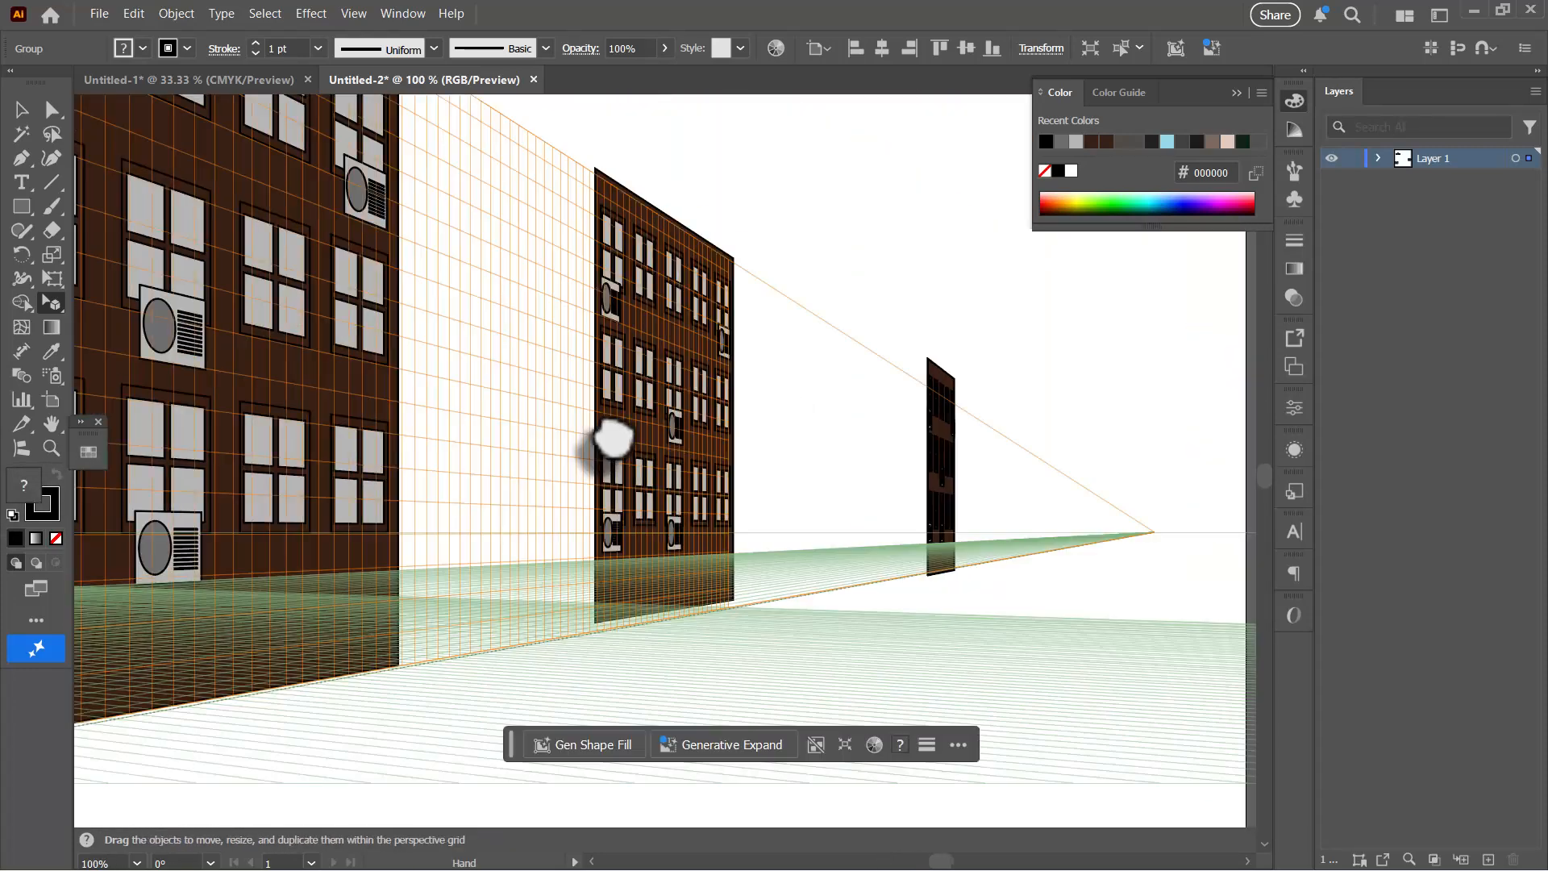
drag(594, 633, 595, 632)
click(929, 363)
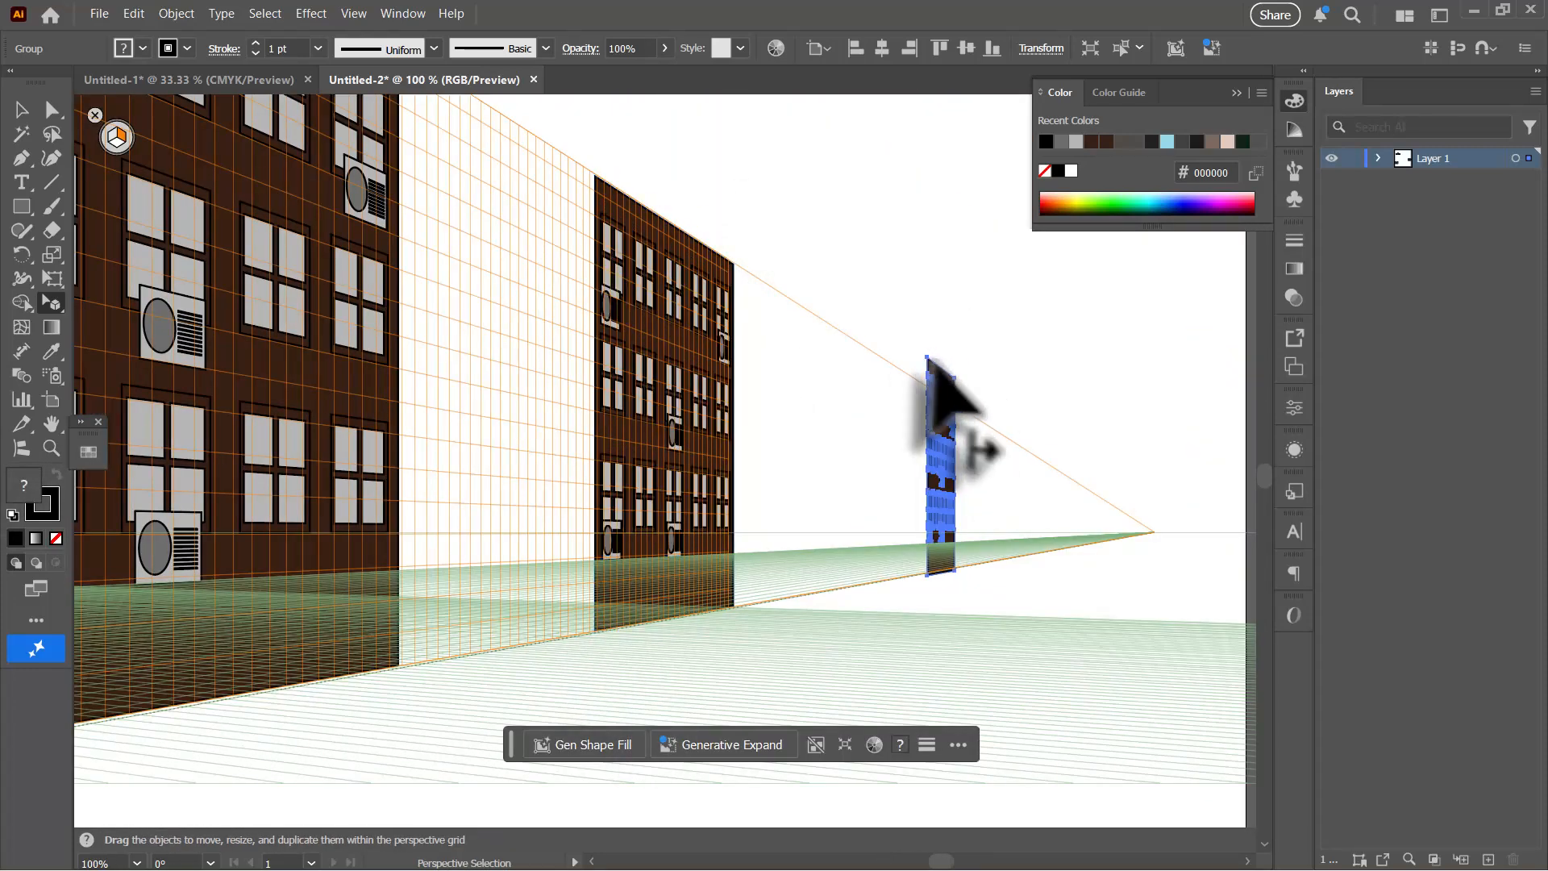
drag(927, 359, 833, 328)
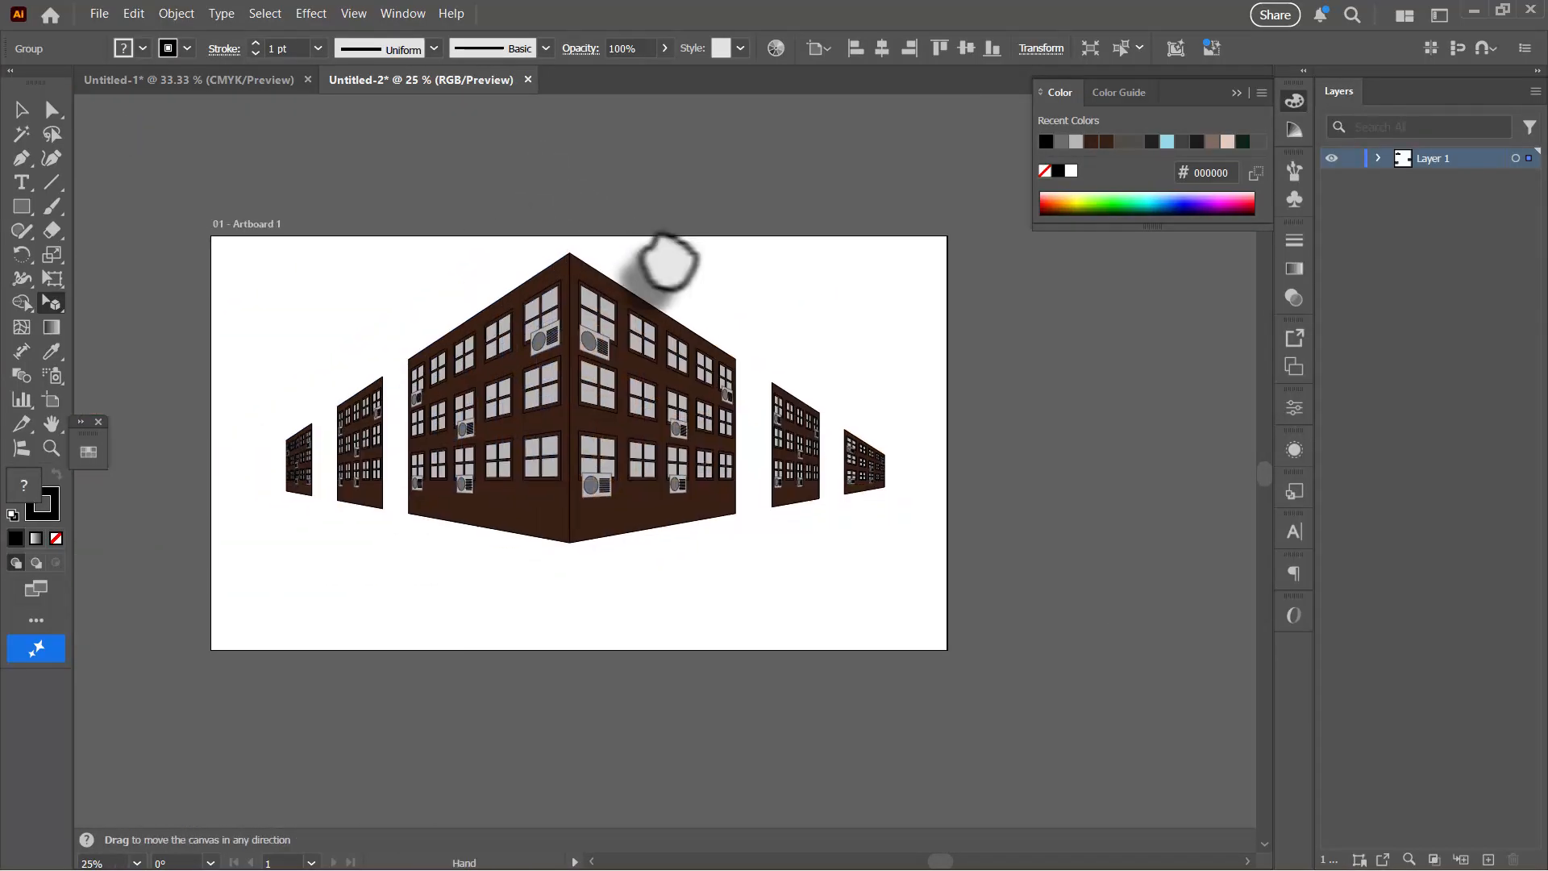
drag(667, 259, 829, 279)
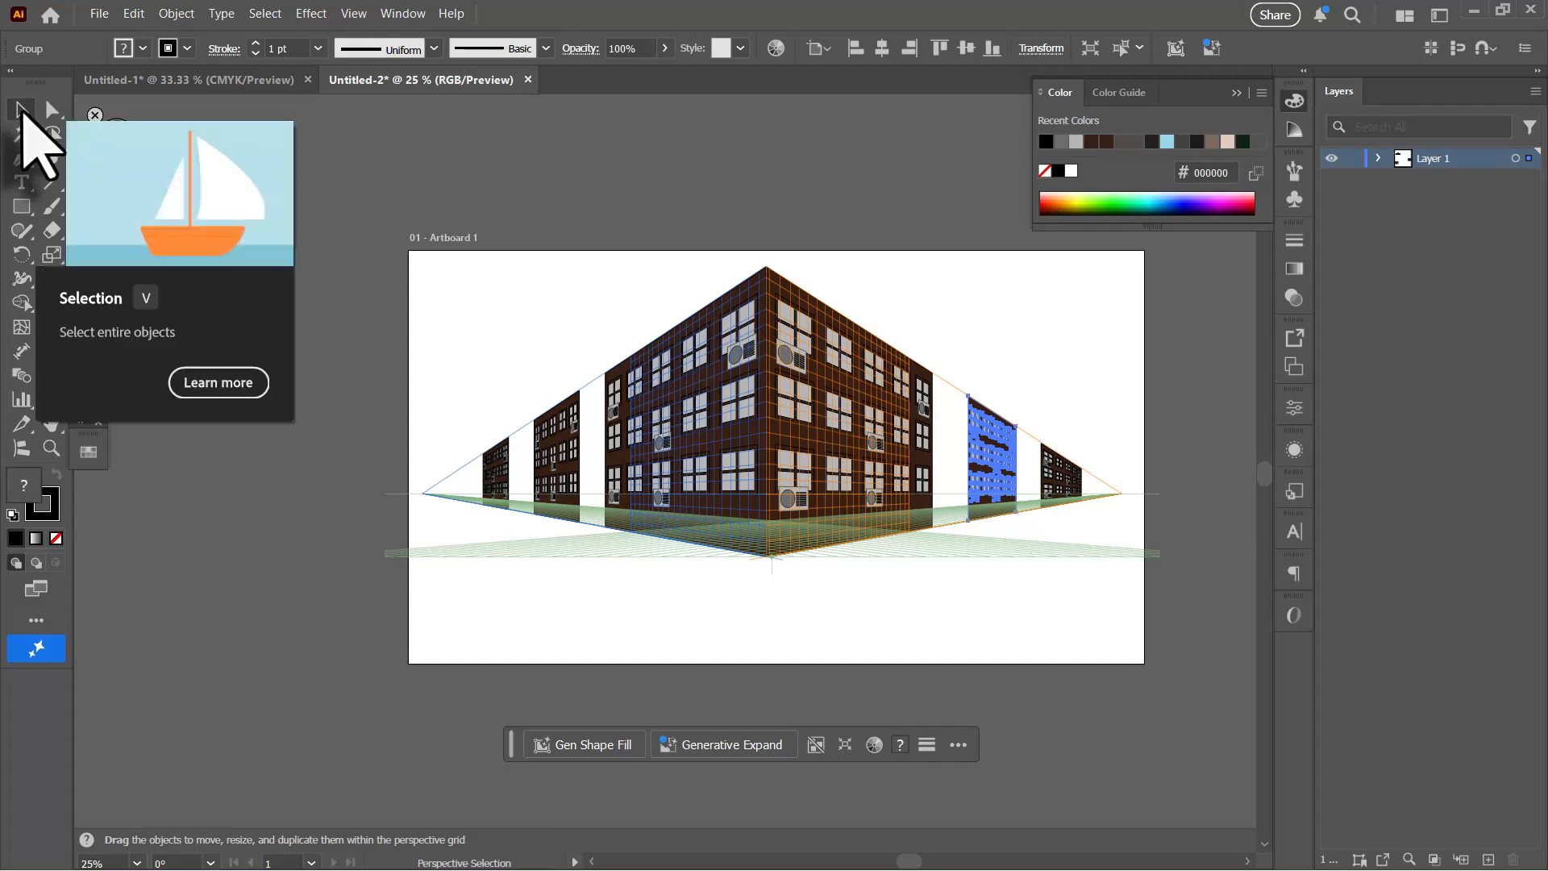
click(909, 608)
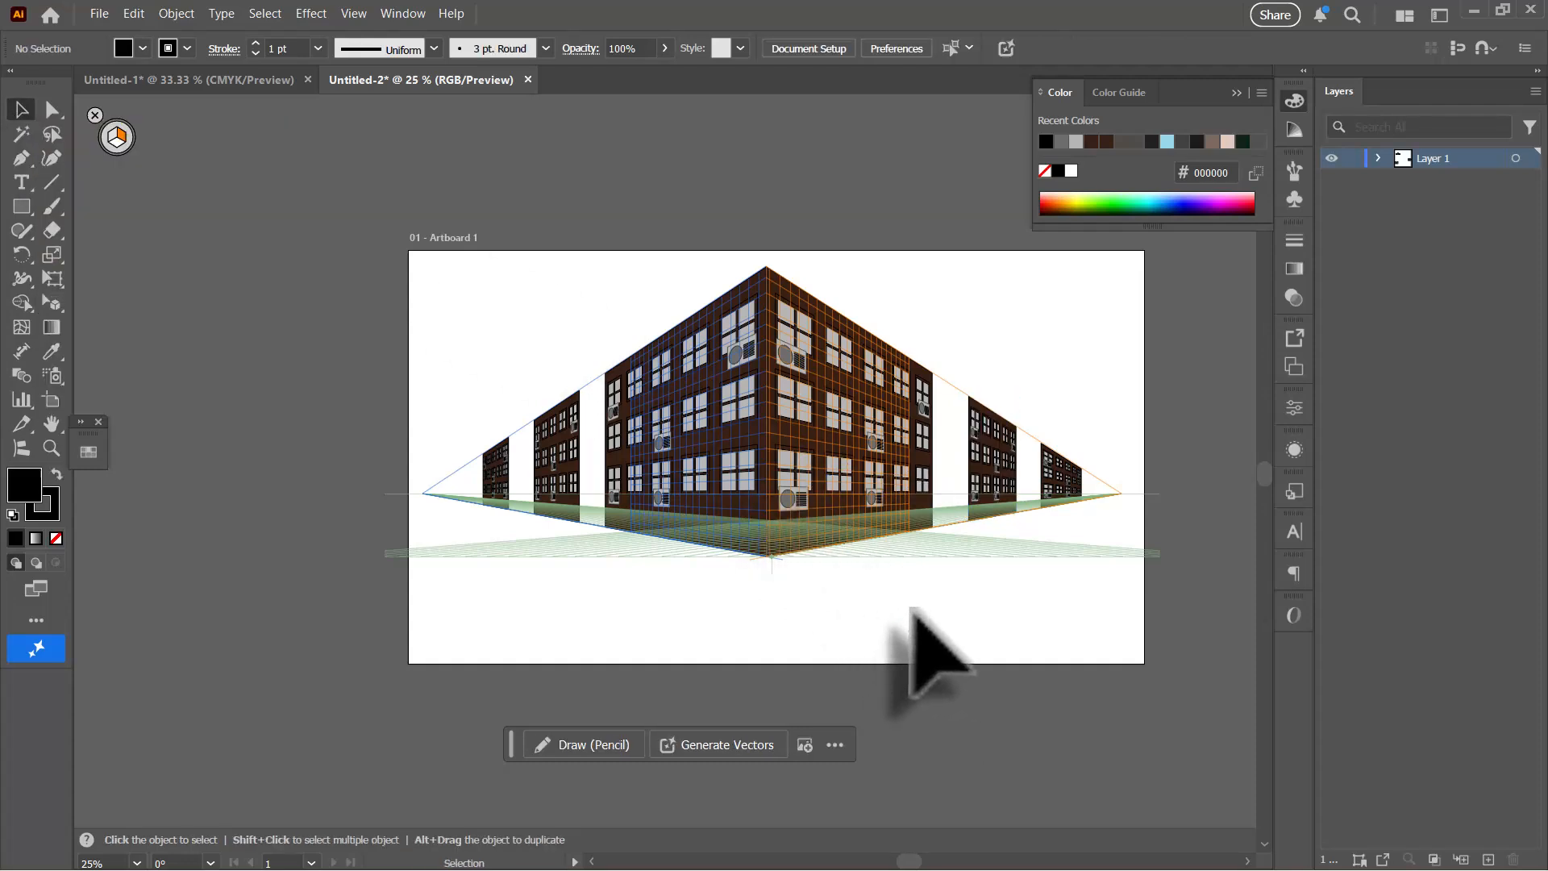
Step: Copy the nearer distant building facade from the right side beside the farthest left building and scale the copy down
click(998, 466)
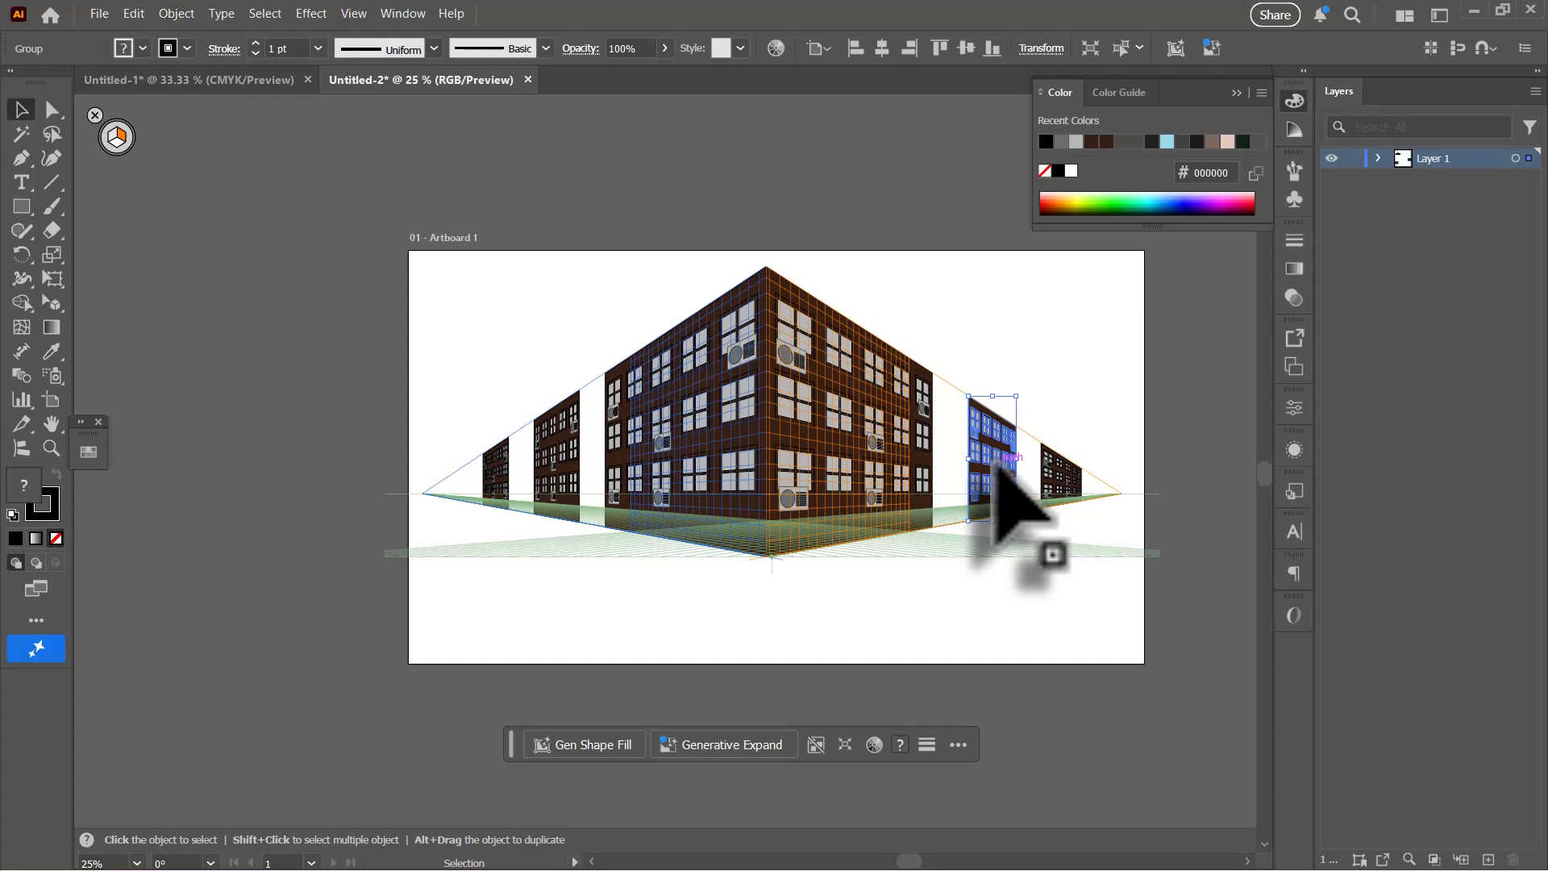
drag(1000, 467, 537, 448)
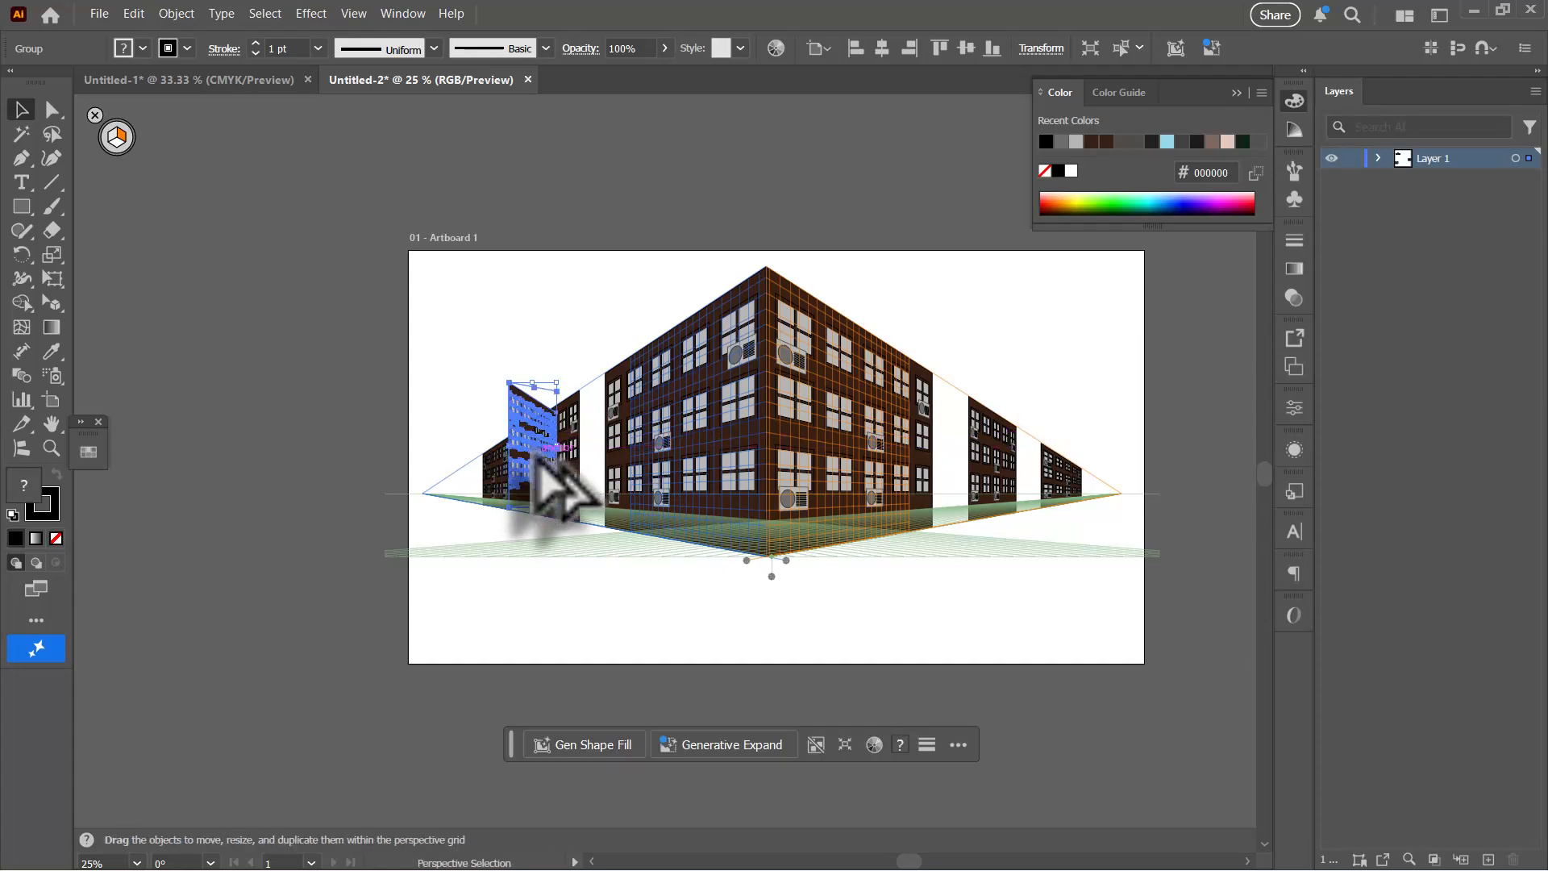
key(ctrl+=)
key(ctrl+=)
key(ctrl+=)
key(ctrl+=)
drag(570, 212, 637, 387)
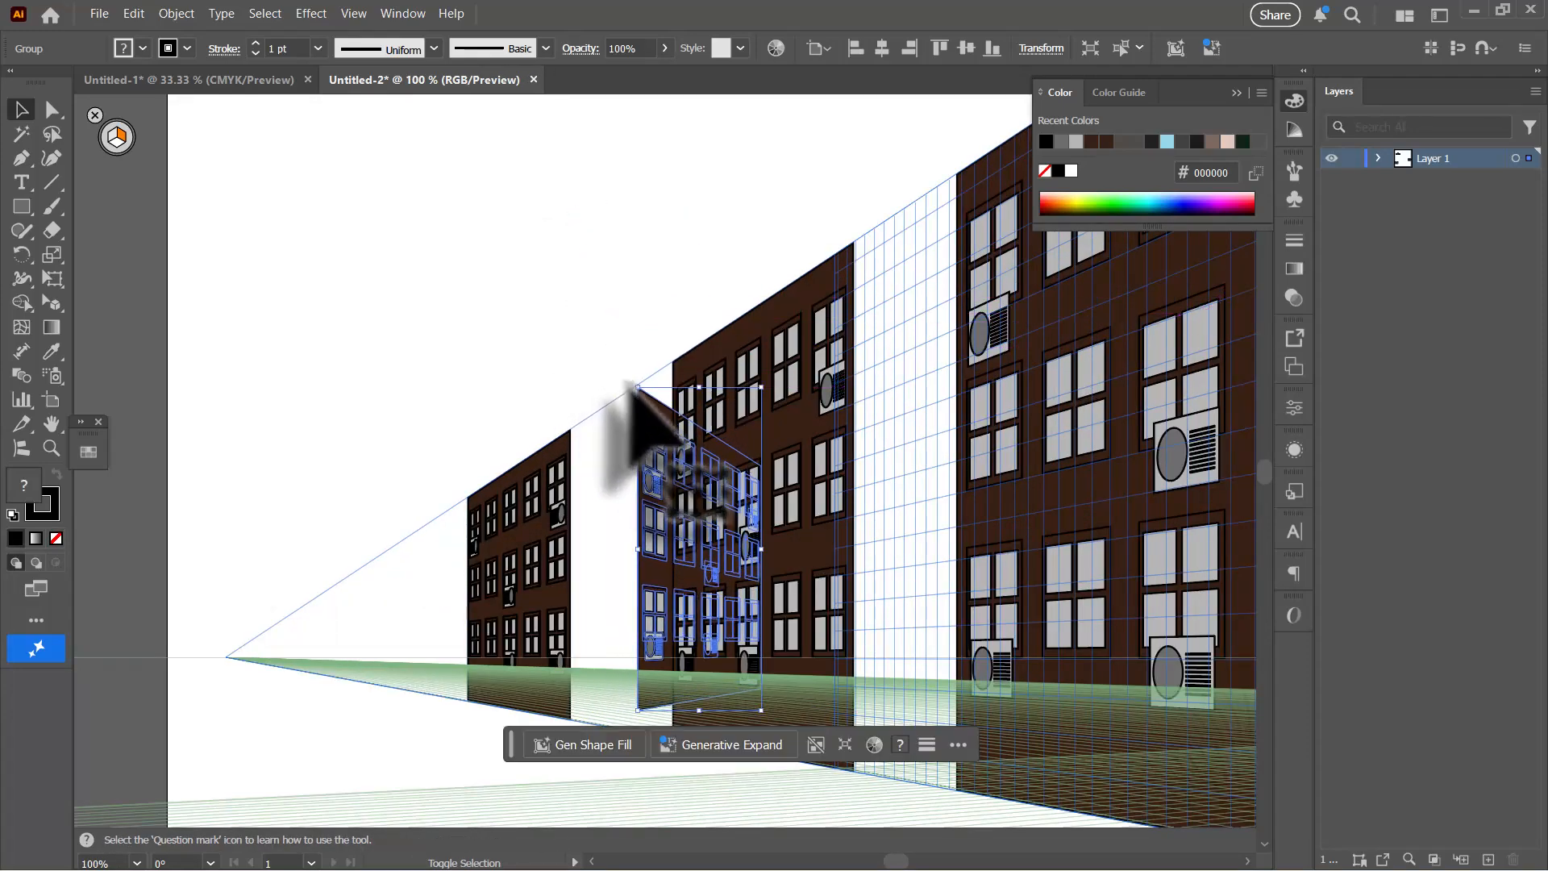
Step: Hide the perspective grid and align the copied facade to the corner of the farthest left building as its side wall
click(94, 115)
drag(645, 411, 584, 450)
key(space)
drag(831, 516, 472, 456)
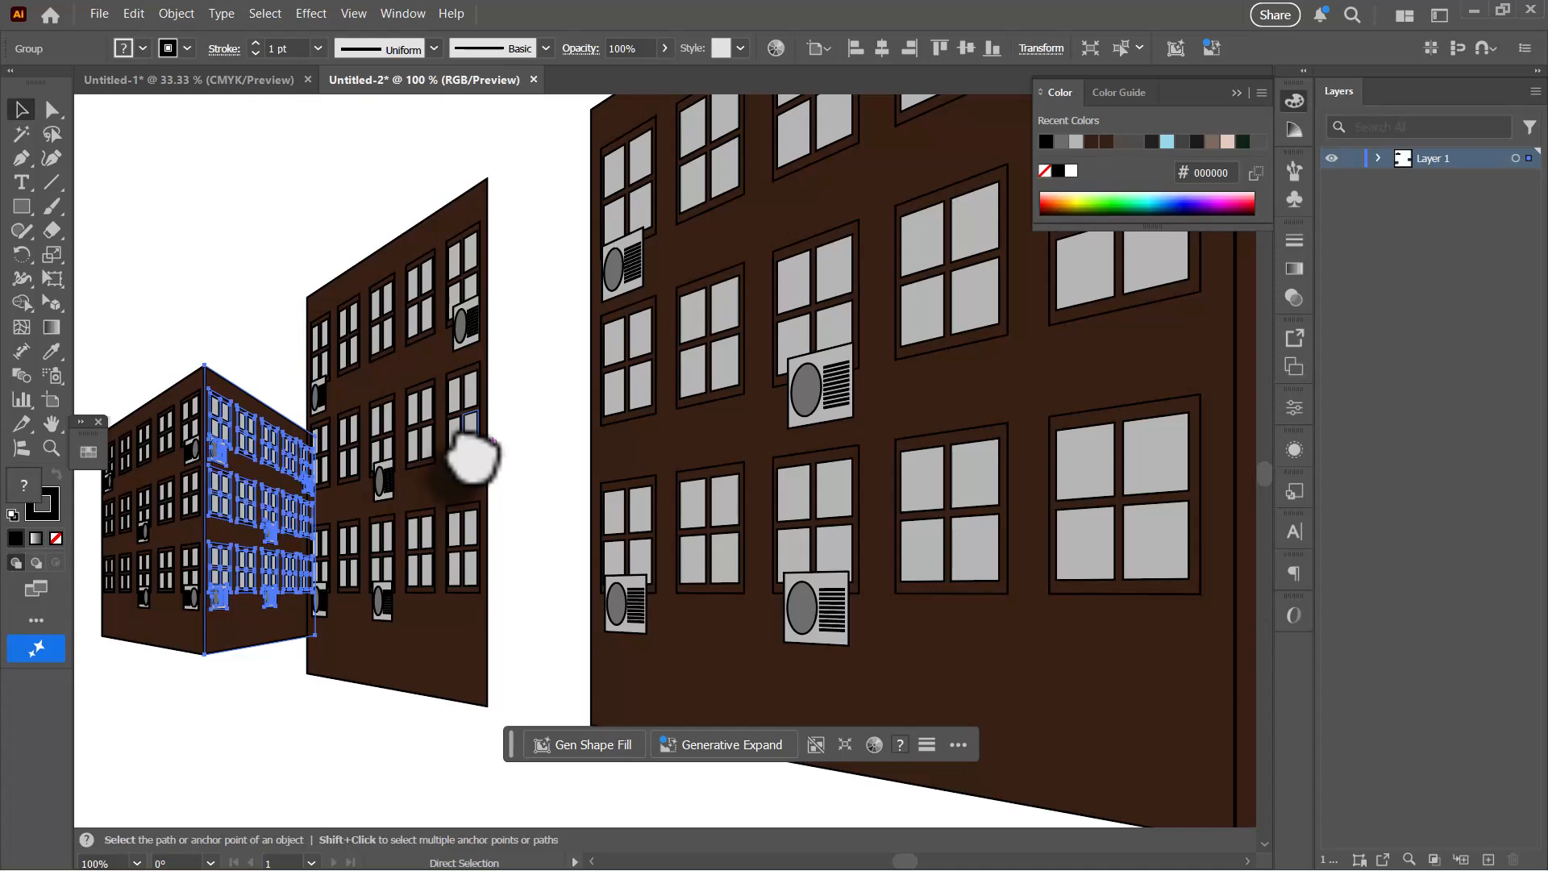
Step: Copy the second-nearest left building's facade onto the two distant right buildings as their left side walls
key(ctrl+minus)
key(ctrl+minus)
key(ctrl+minus)
key(space)
drag(1054, 501, 660, 472)
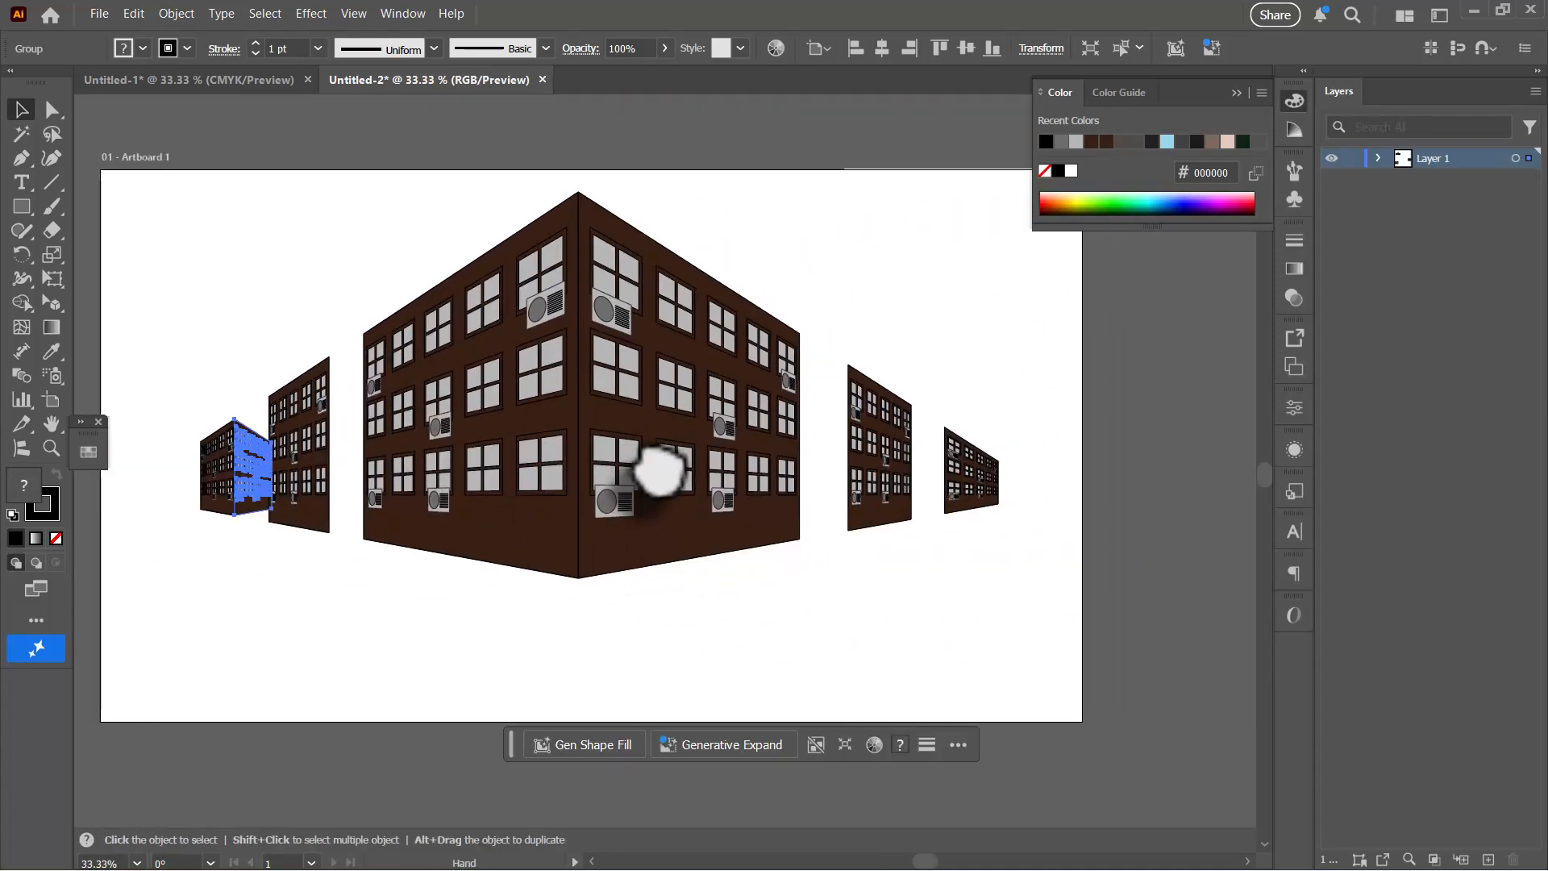
click(308, 476)
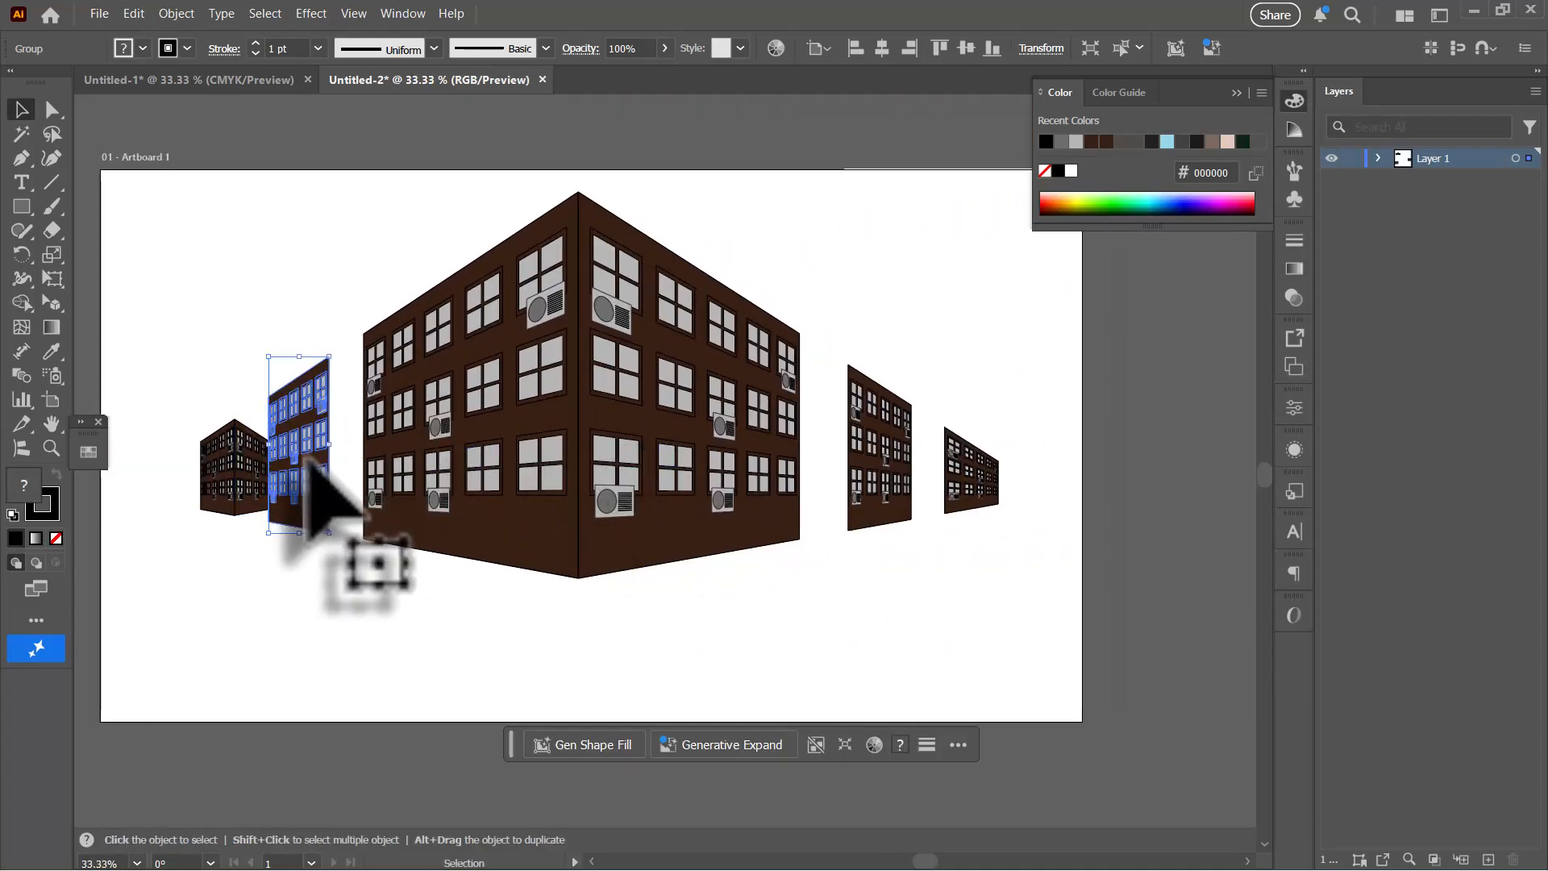
drag(307, 464, 946, 467)
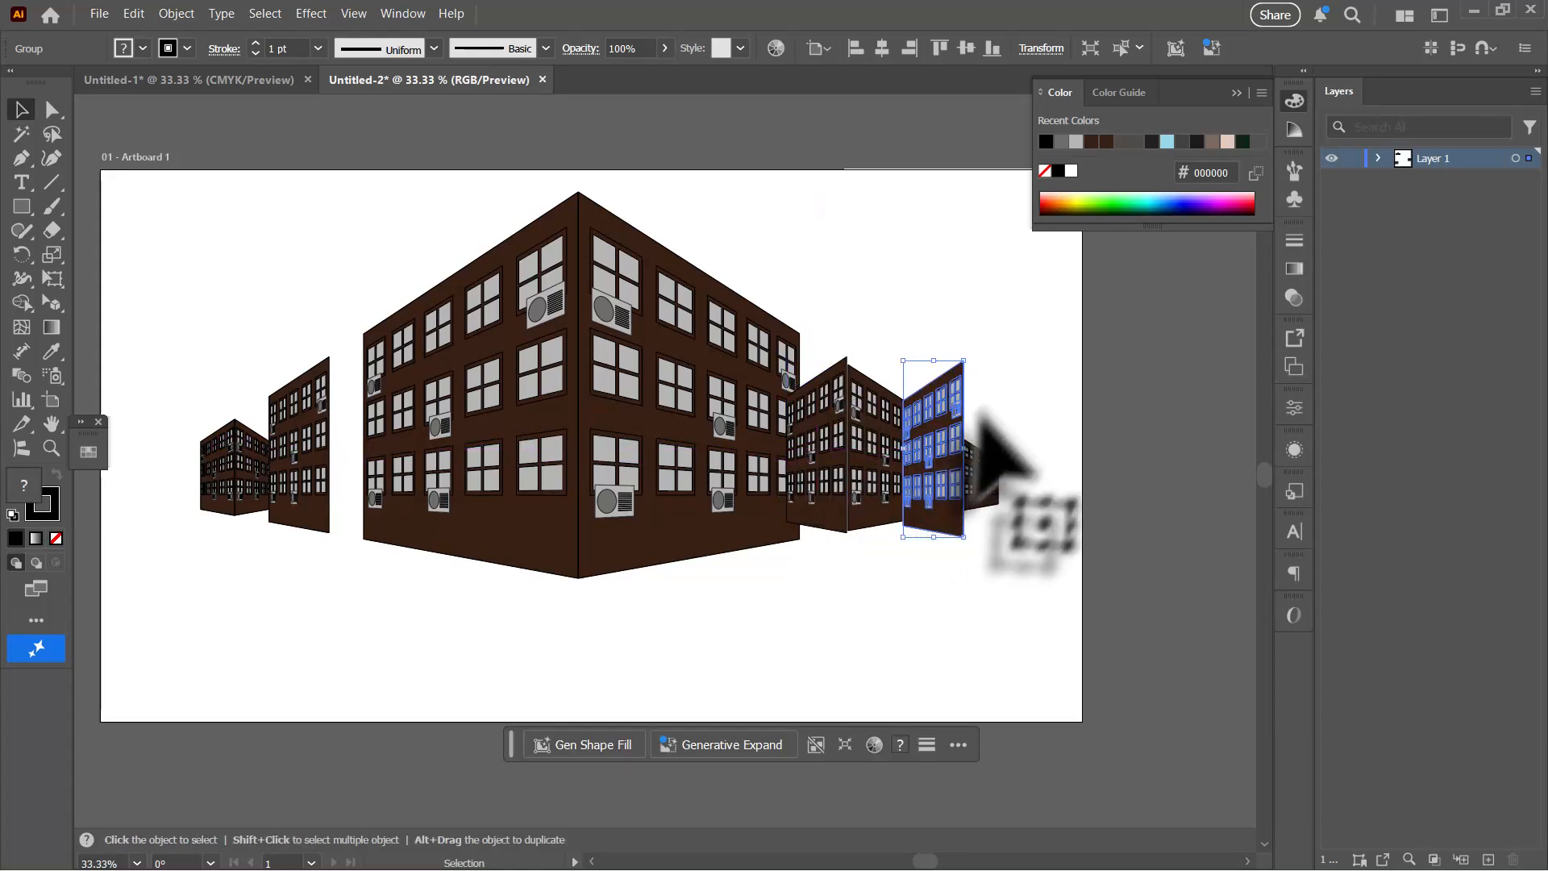
Step: Scale the farthest right building's side wall to its corner height and widen it to overlap the neighbouring building
drag(964, 362, 927, 484)
scroll(929, 496, up, 5)
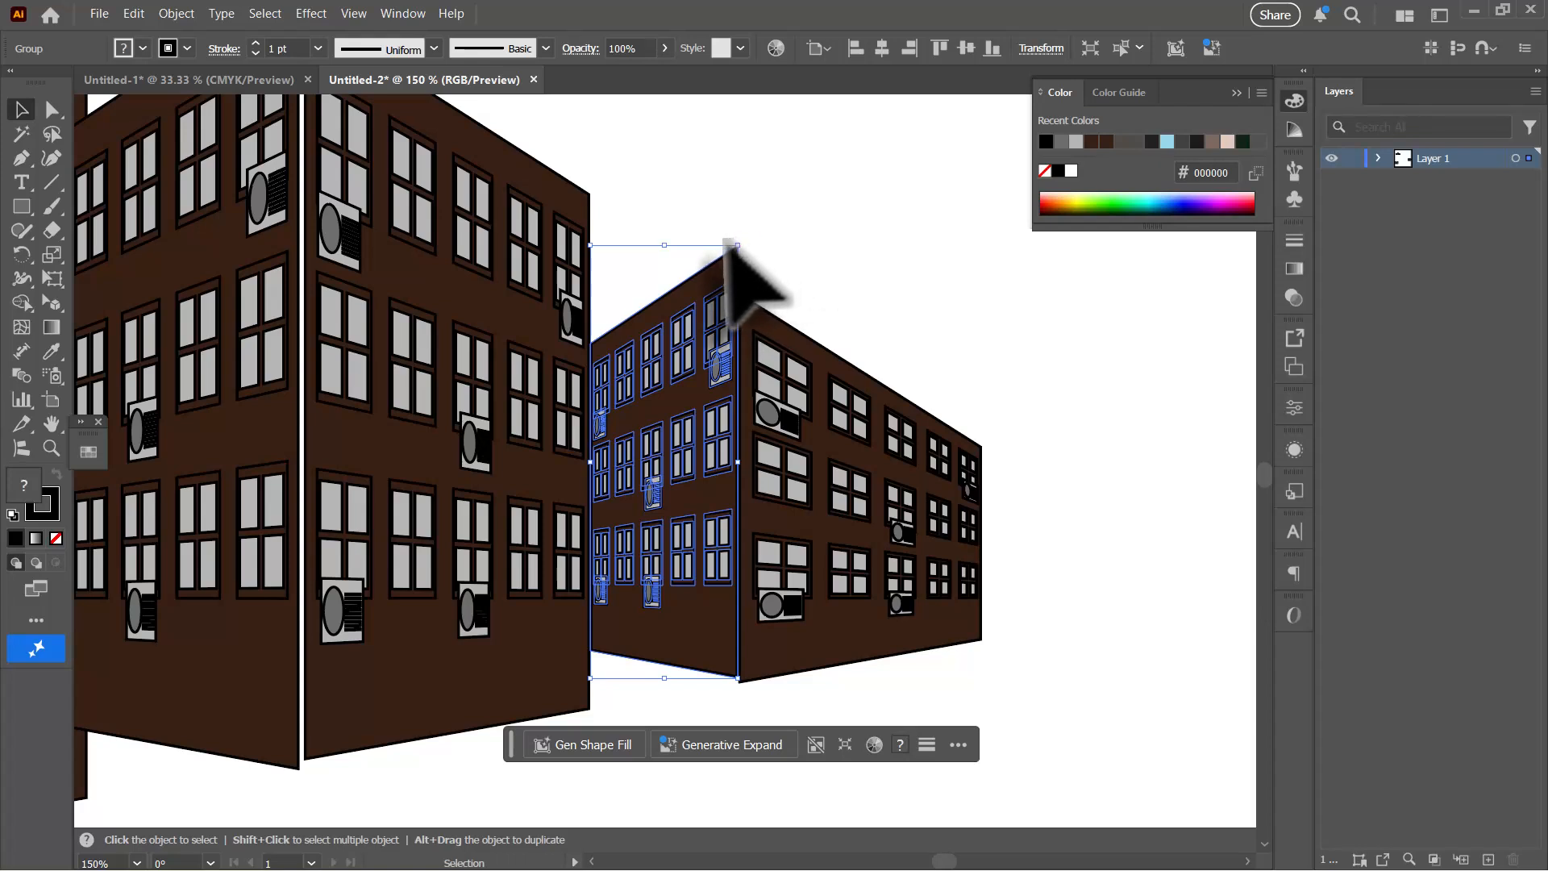
drag(732, 243, 722, 324)
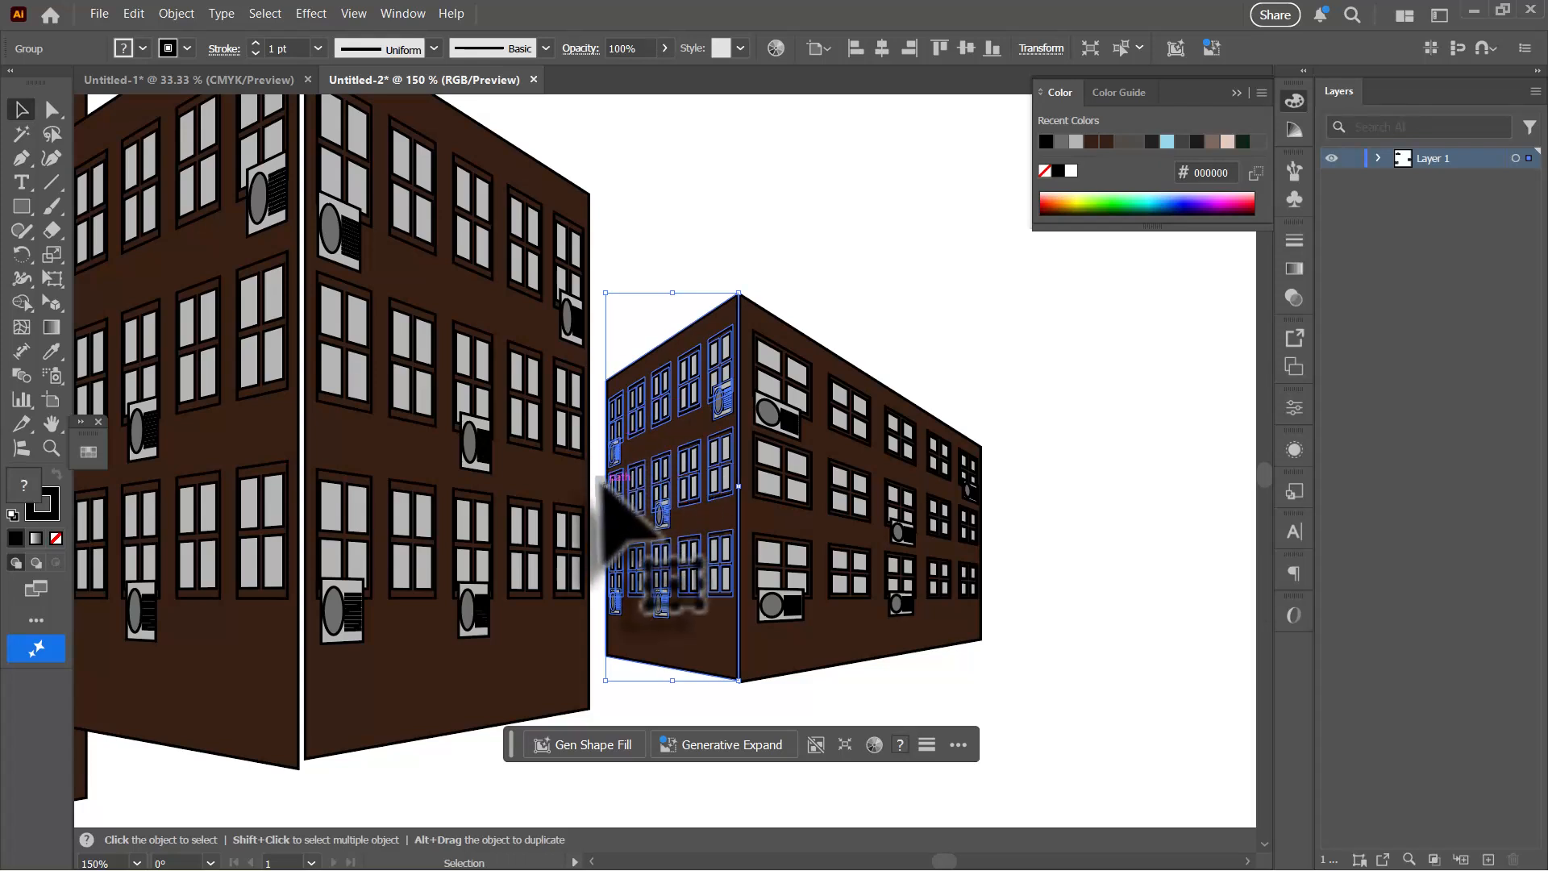
drag(605, 486, 572, 486)
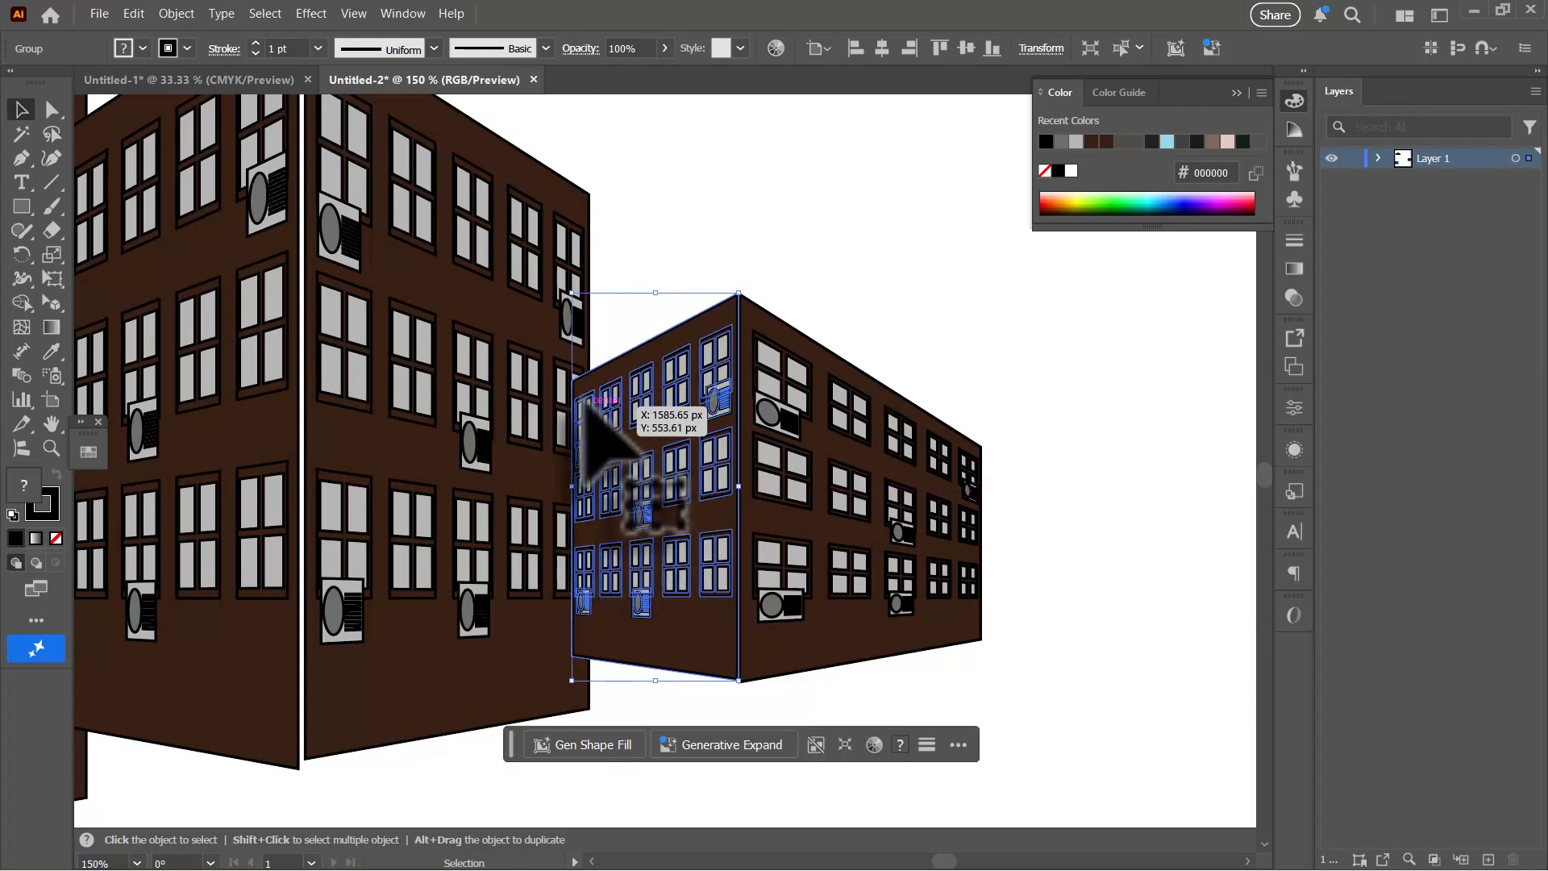
click(629, 242)
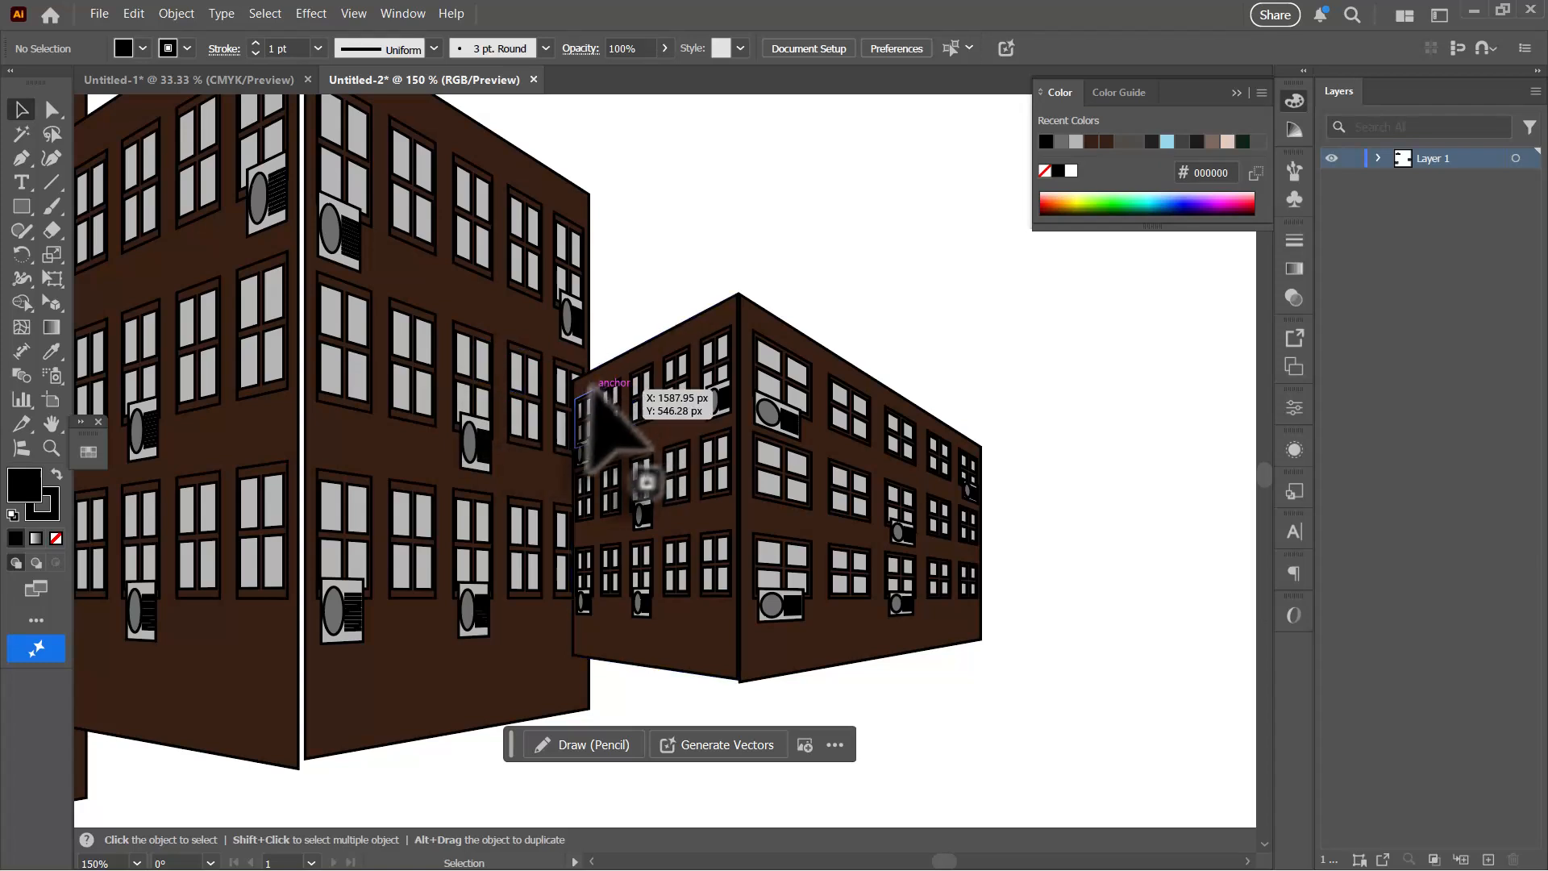
Step: Send the farthest right building's side wall to the back, behind the neighbouring building
click(555, 352)
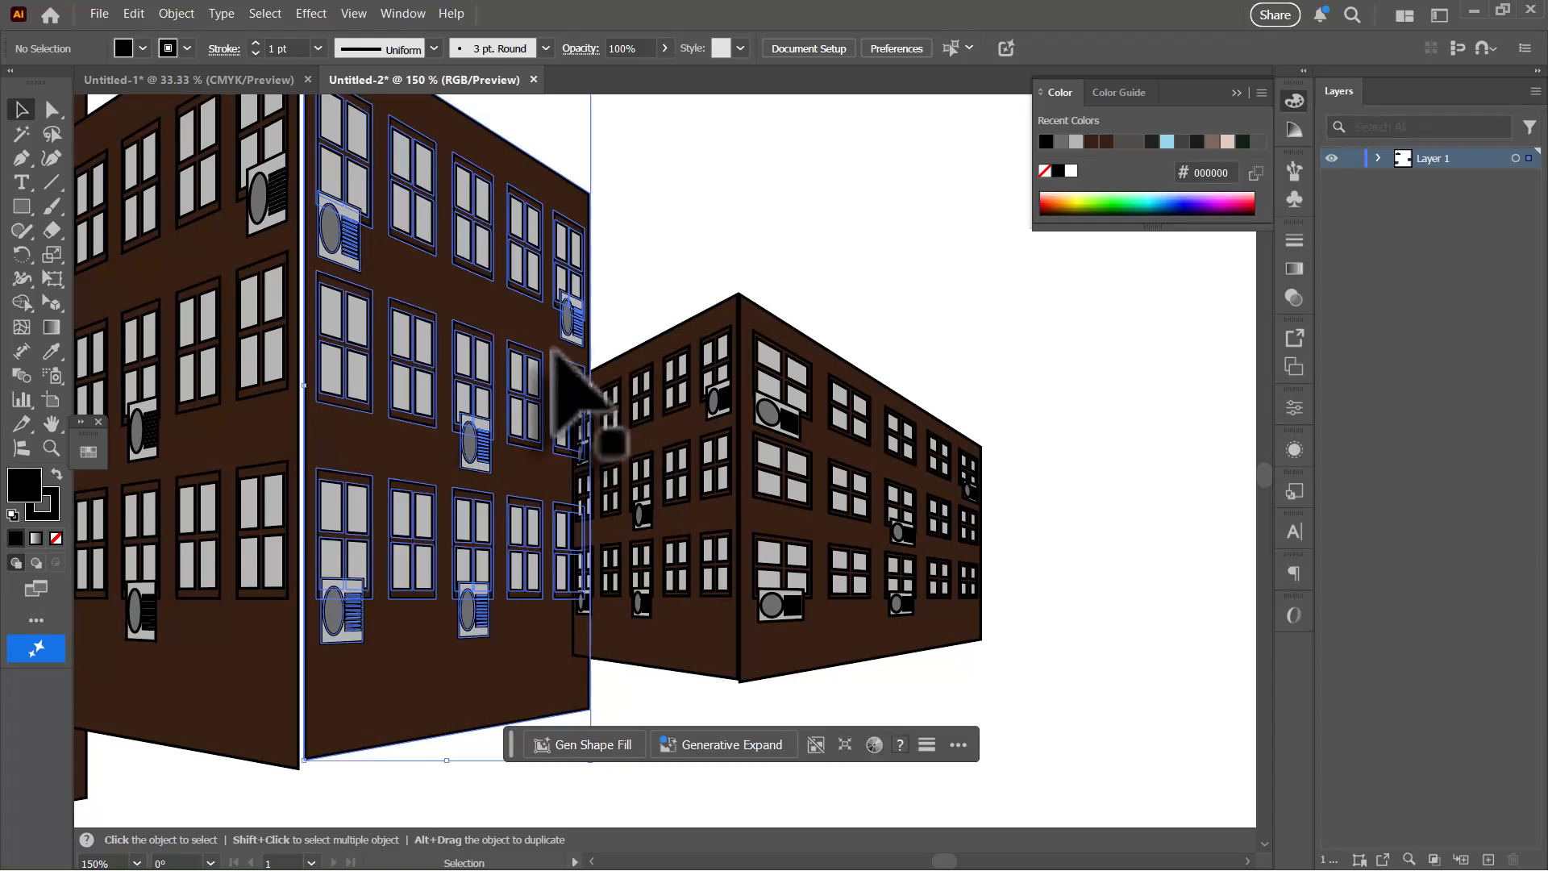
click(621, 345)
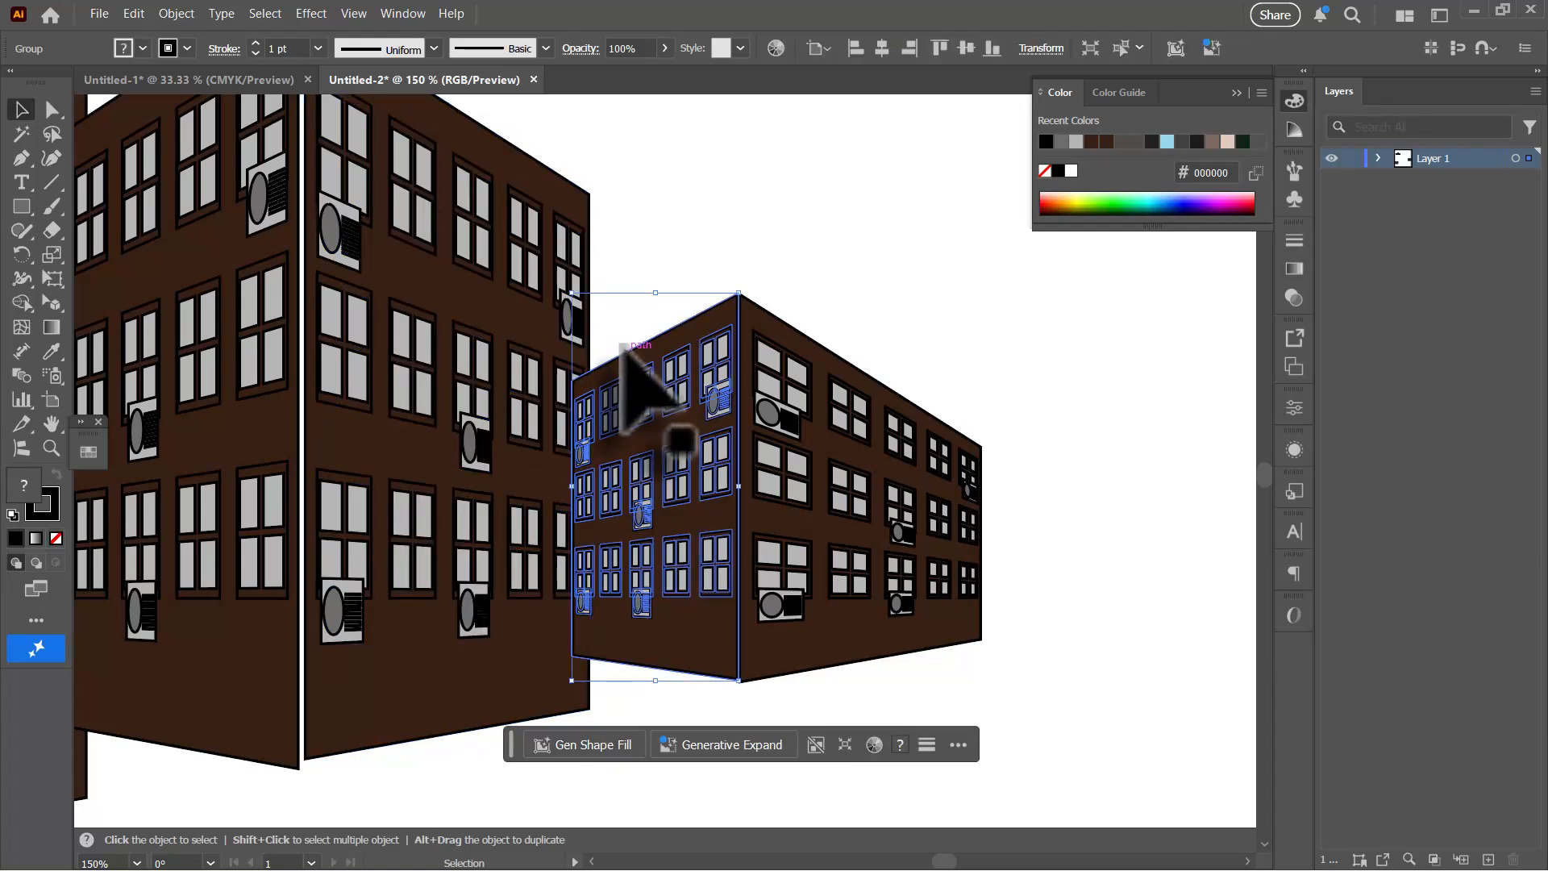
key(ctrl+shift+bracketleft)
click(650, 274)
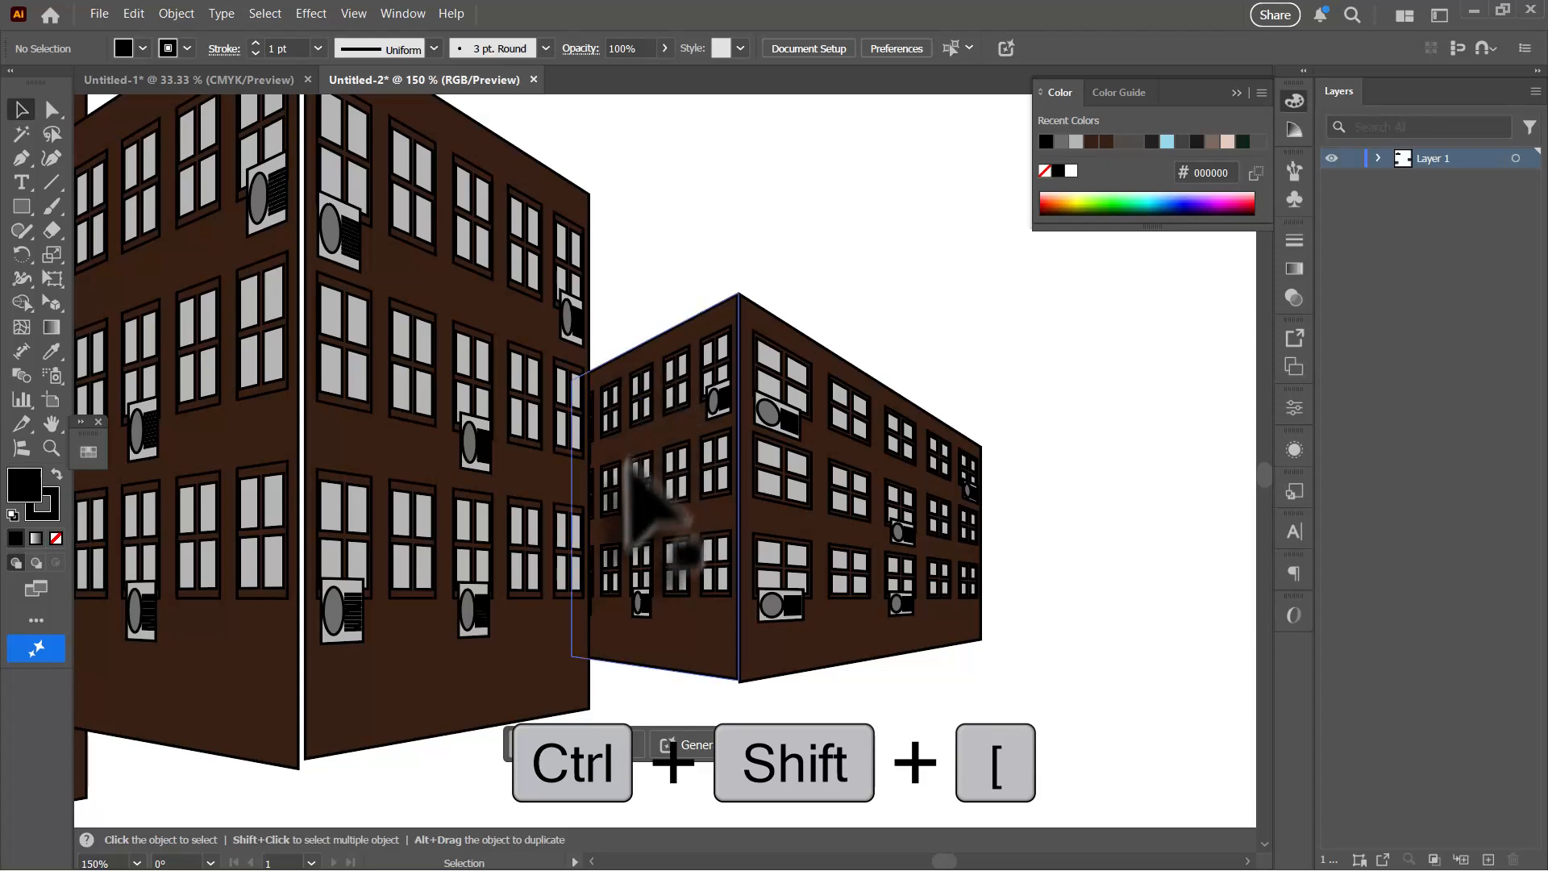
Step: Fit the side wall of the nearer distant right building to its corner and send it behind the central building
drag(345, 389, 621, 524)
drag(474, 148, 484, 182)
click(484, 191)
drag(562, 244, 556, 237)
drag(568, 384, 565, 218)
drag(464, 754, 467, 763)
drag(543, 340, 559, 471)
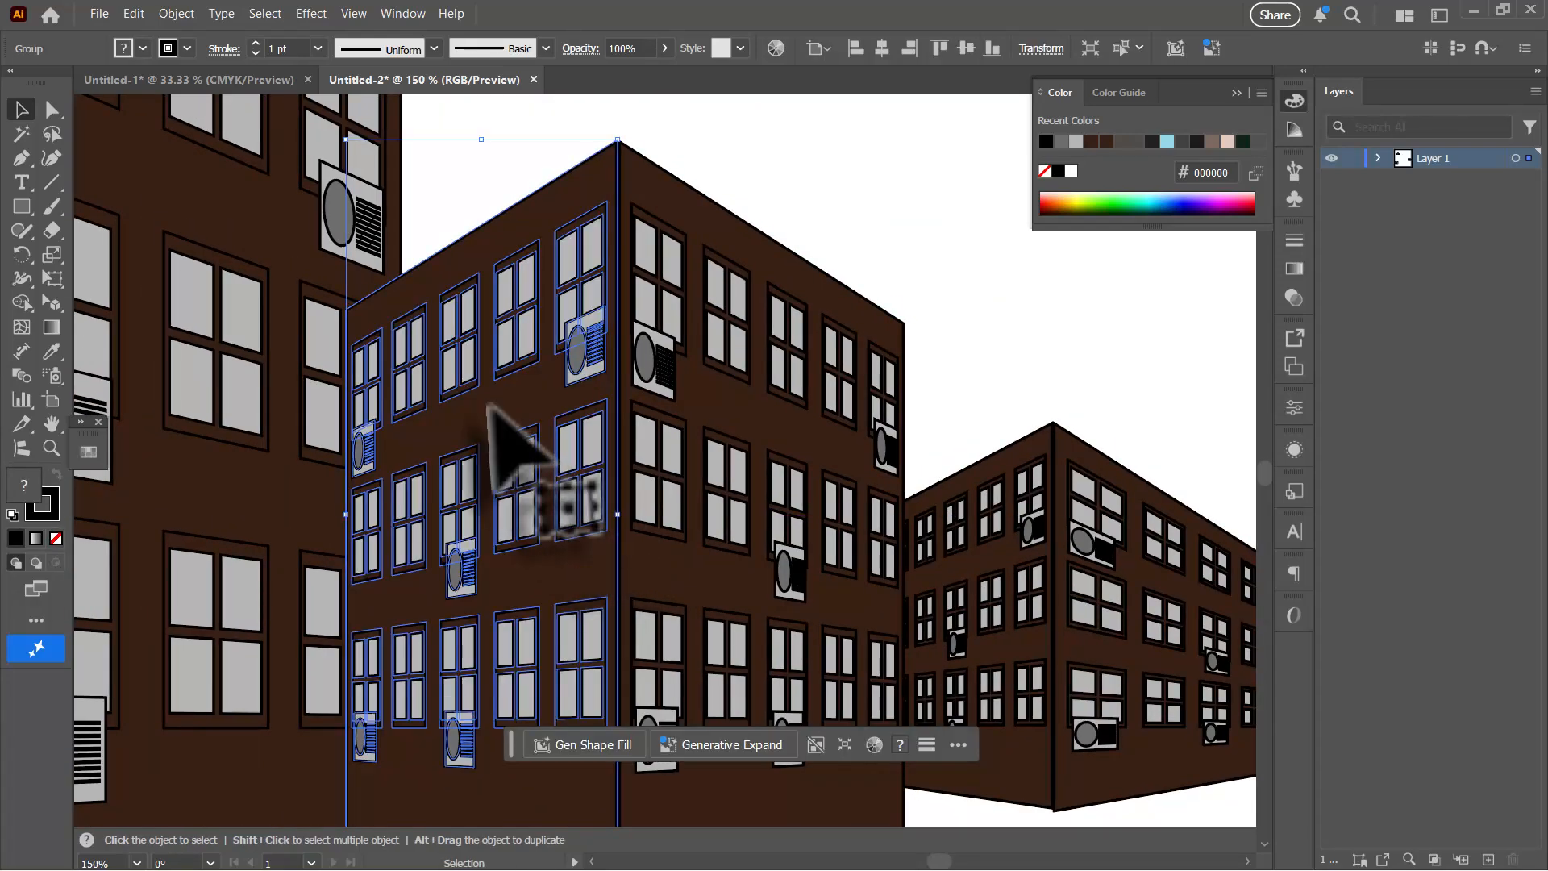
key(ctrl)
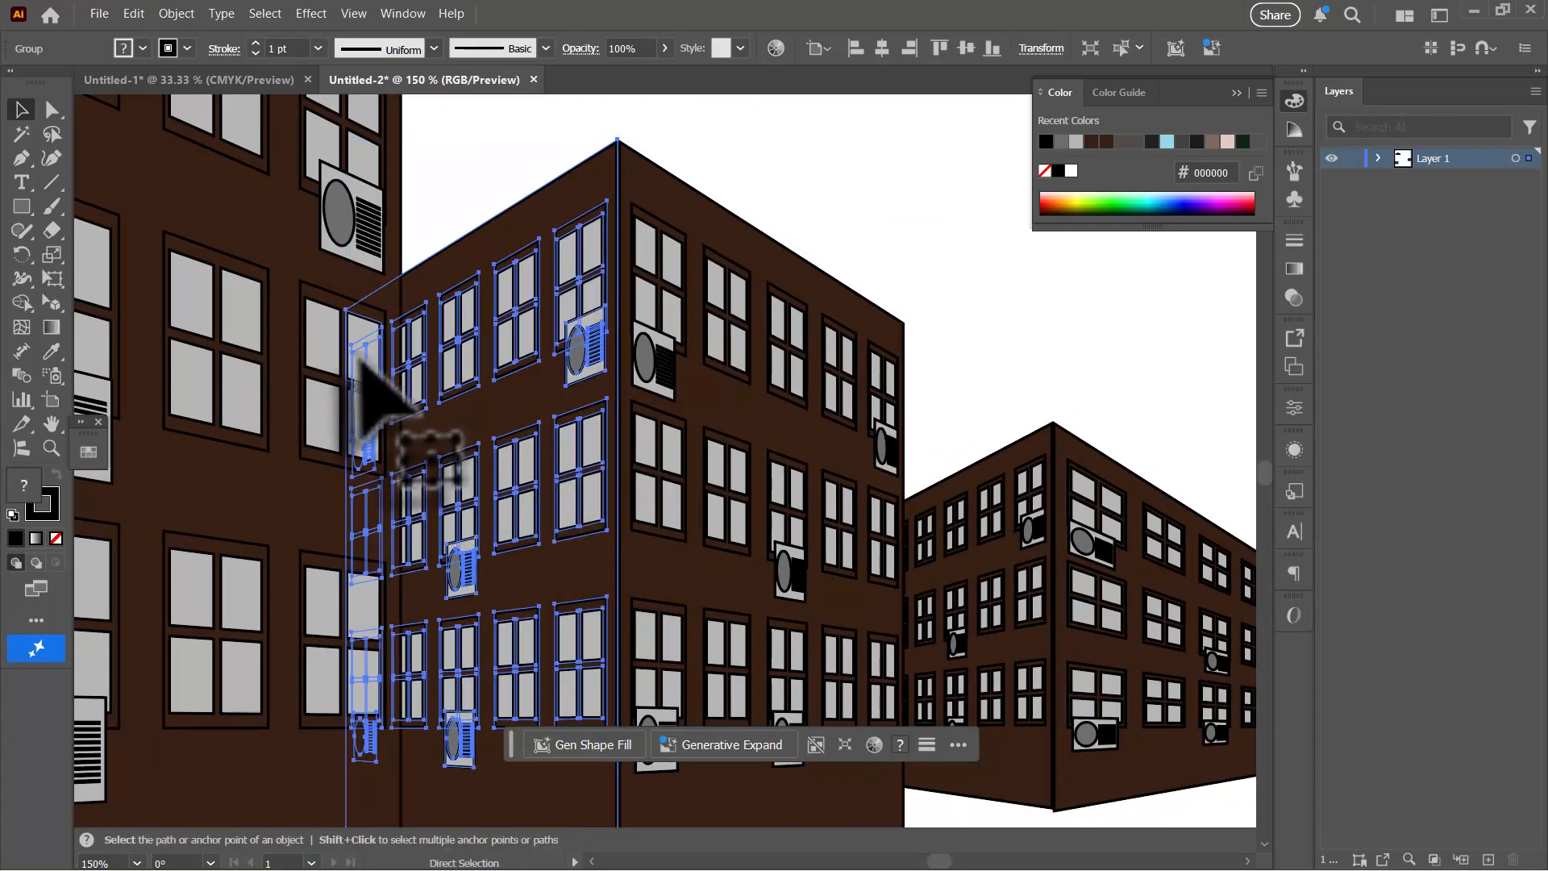
Step: Copy the central building's right facade to the nearer distant left building and scale it to fit that building's corner
scroll(360, 360, down, 8)
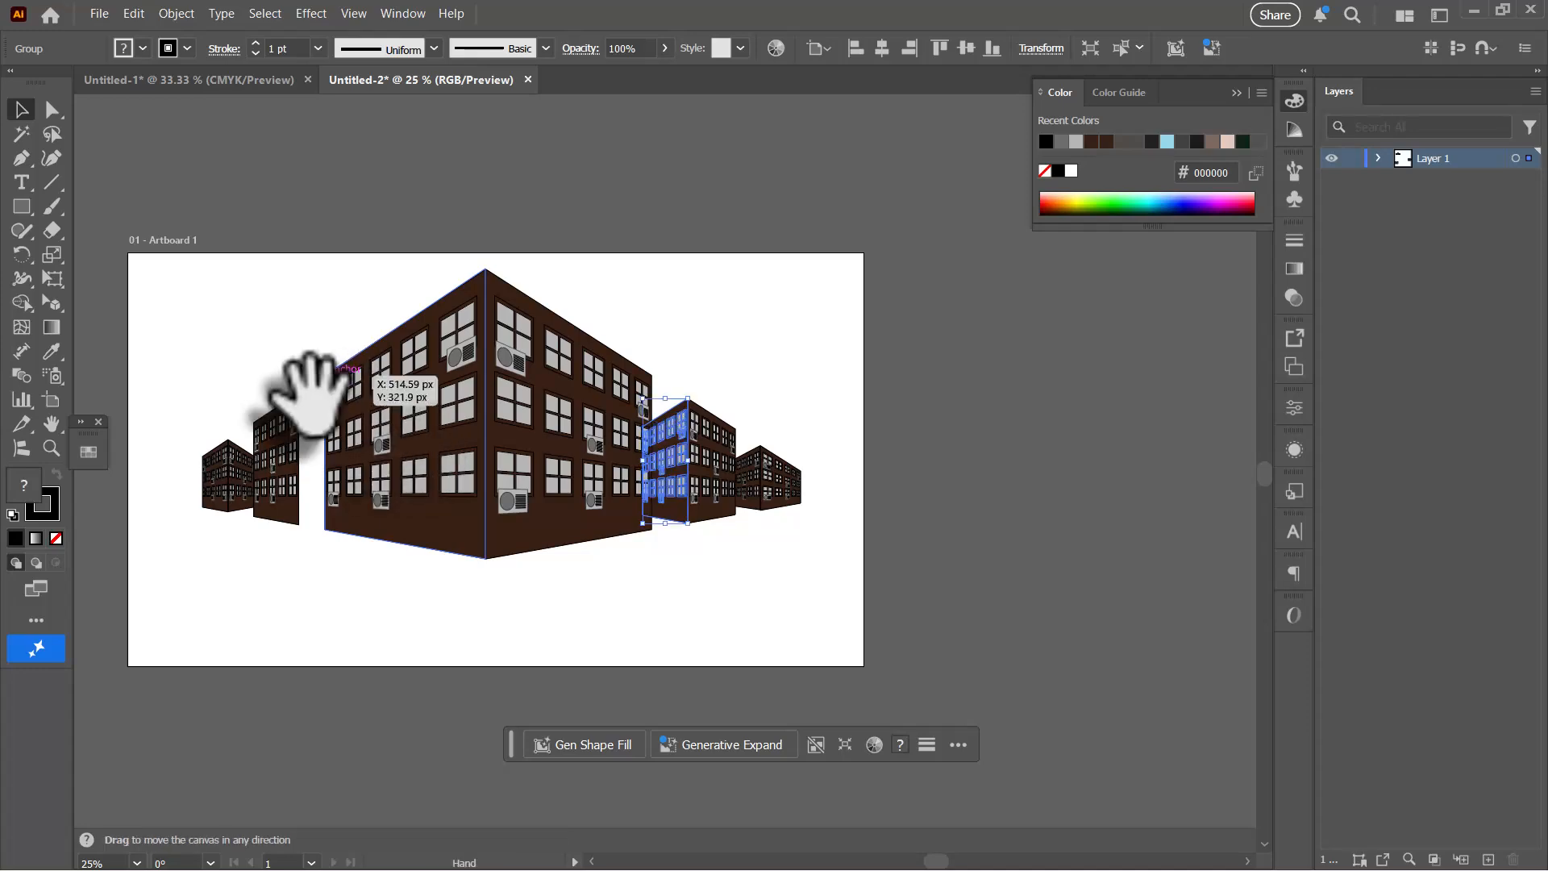
drag(528, 441, 1079, 464)
key(ctrl+equal)
key(ctrl+equal)
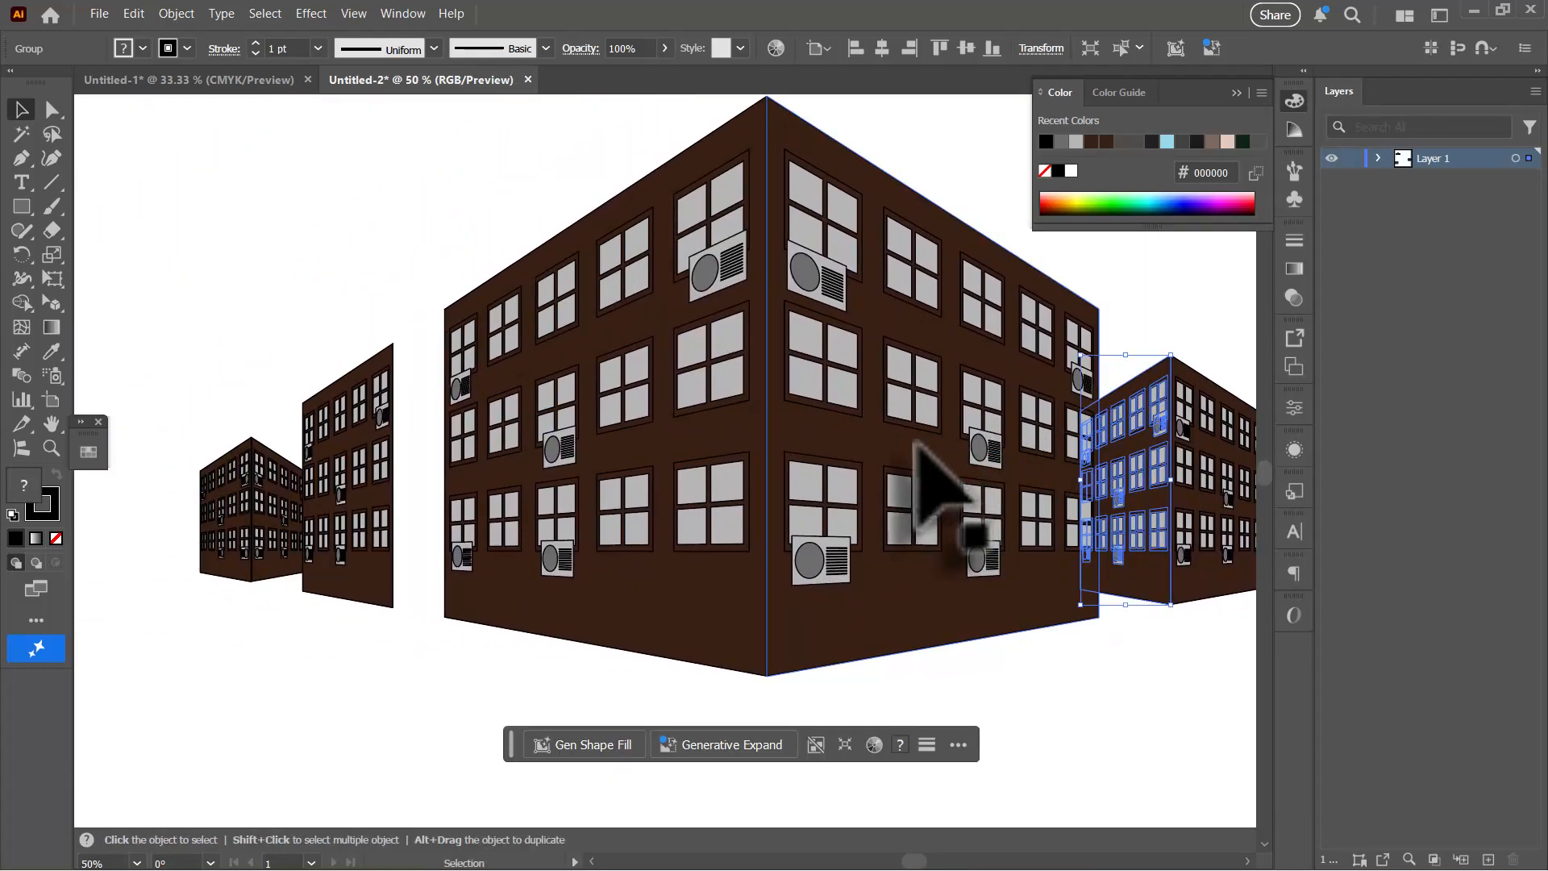
drag(916, 443, 460, 459)
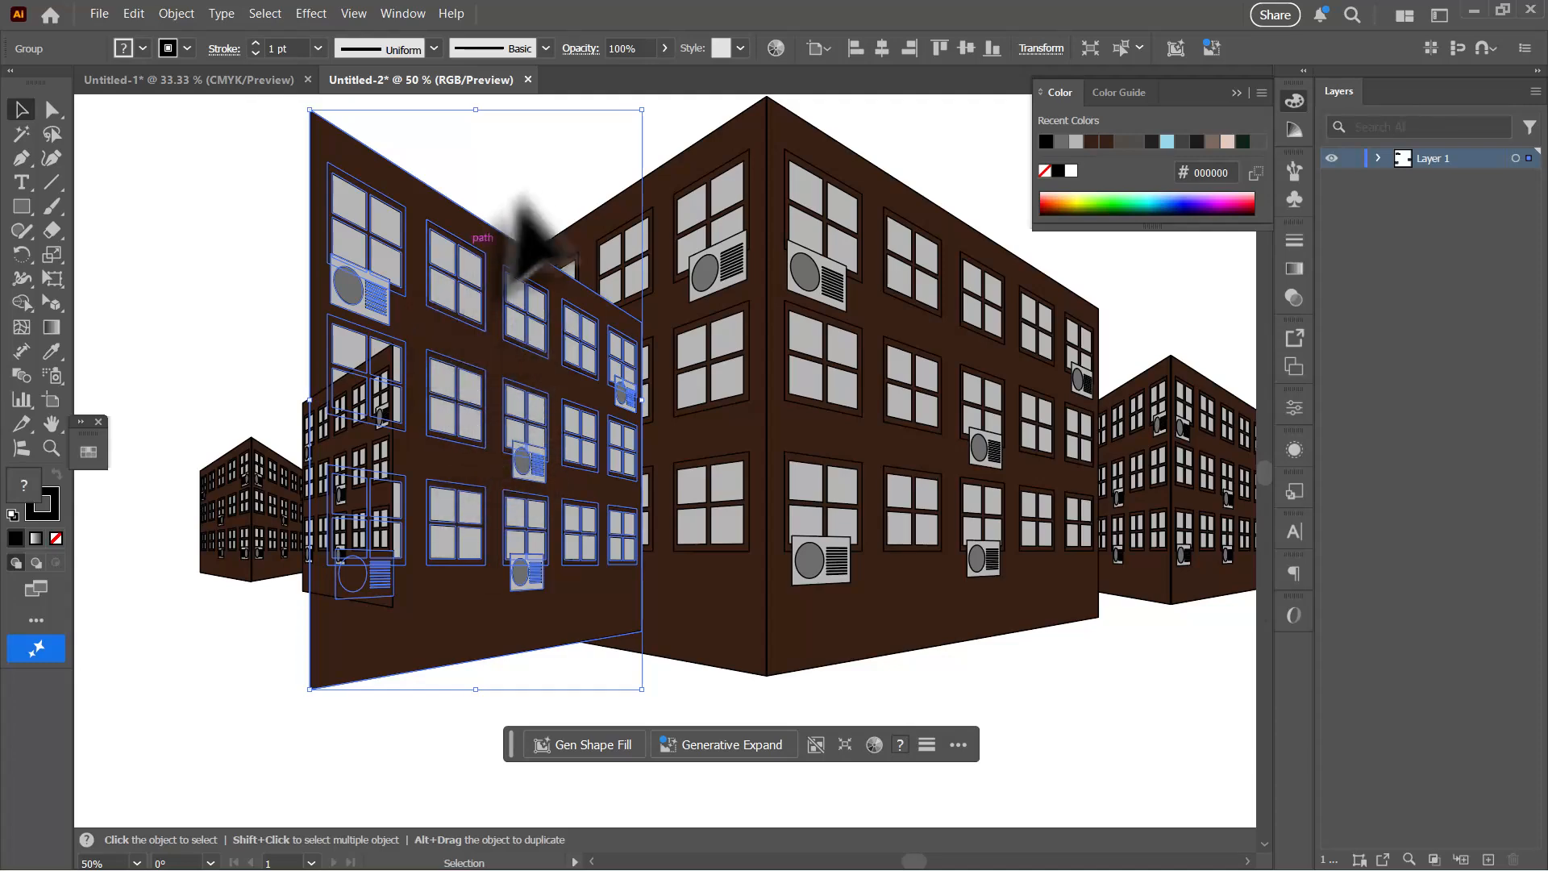
drag(474, 110, 487, 352)
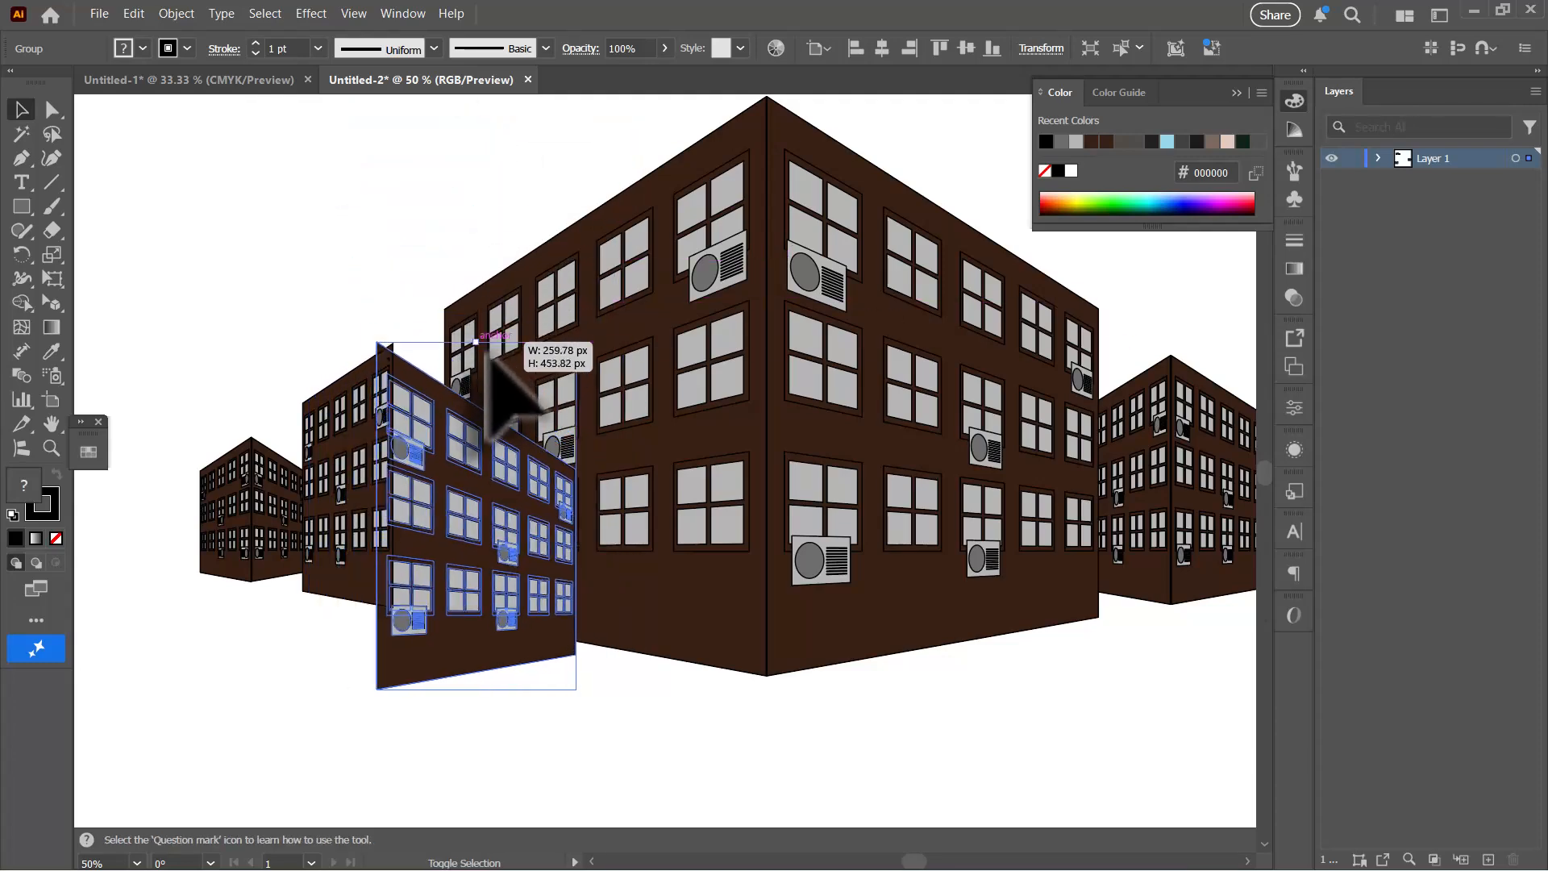
drag(494, 427, 495, 427)
drag(460, 537, 452, 452)
click(407, 297)
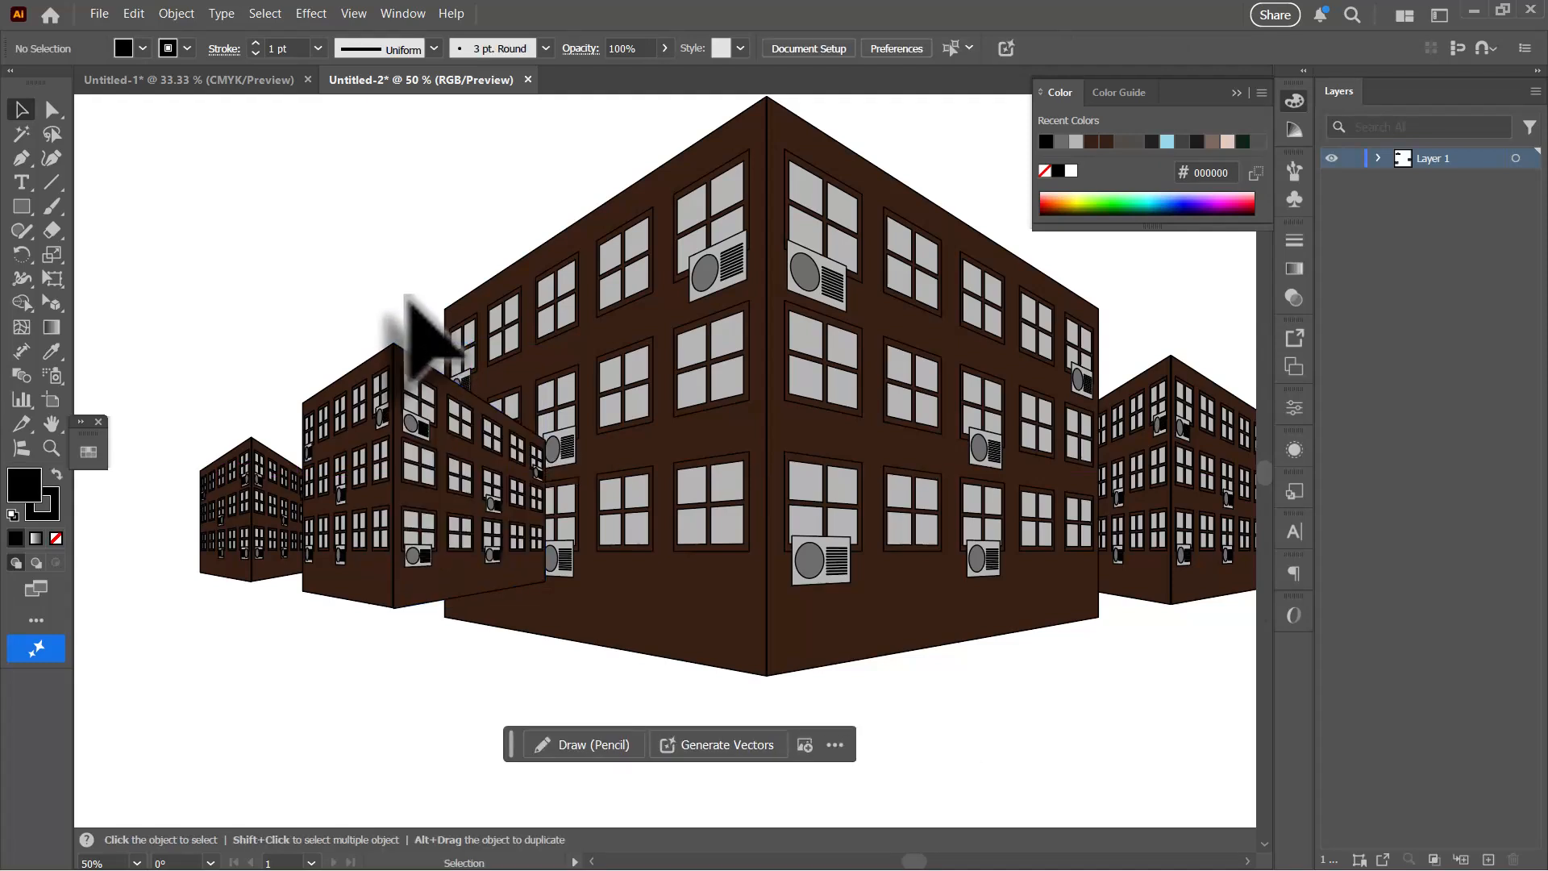
Step: Send the nearer distant left building's new side wall to the back, behind the central building
click(413, 369)
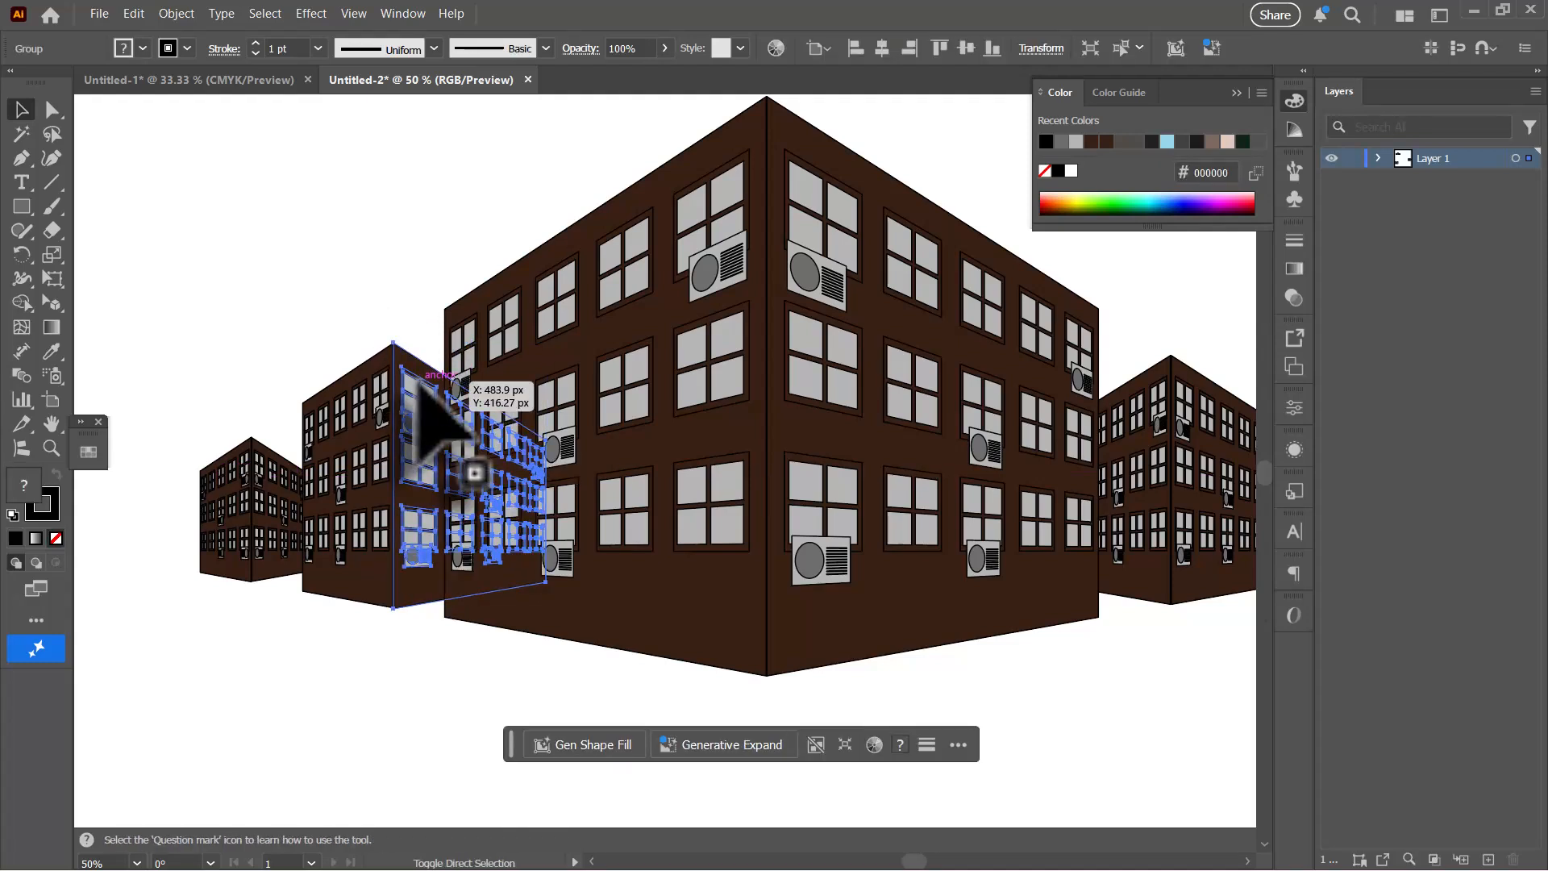
key(ctrl+shift+bracketleft)
click(337, 217)
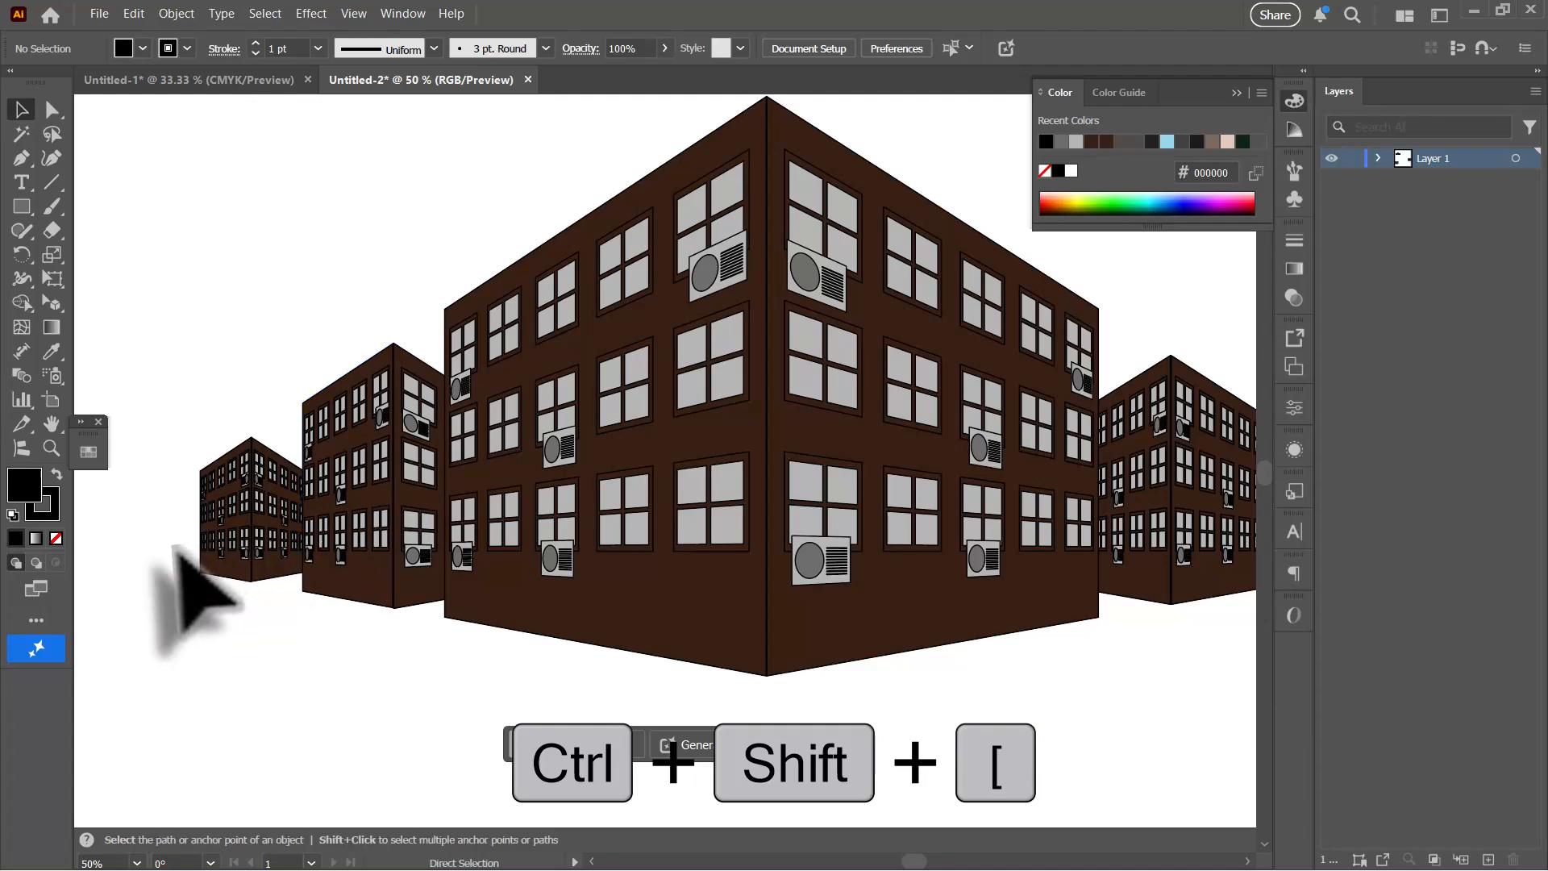
Step: Recolor the wall of the central building's left facade to the lighter brown #512f21
key(ctrl+minus)
key(ctrl+minus)
key(ctrl+minus)
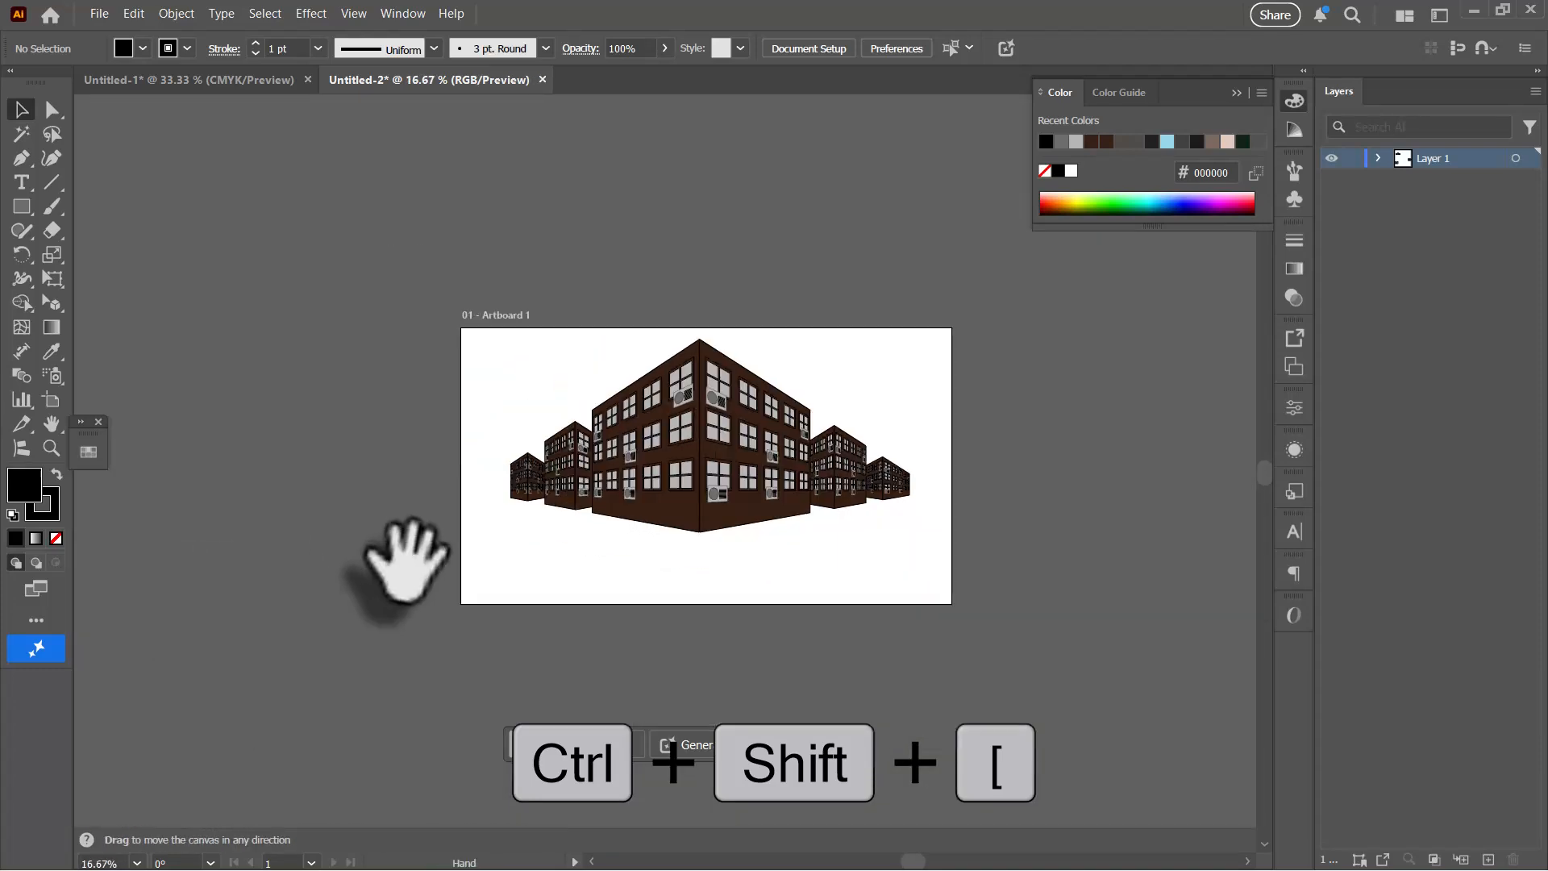
drag(405, 560, 449, 588)
key(ctrl+plus)
key(ctrl+plus)
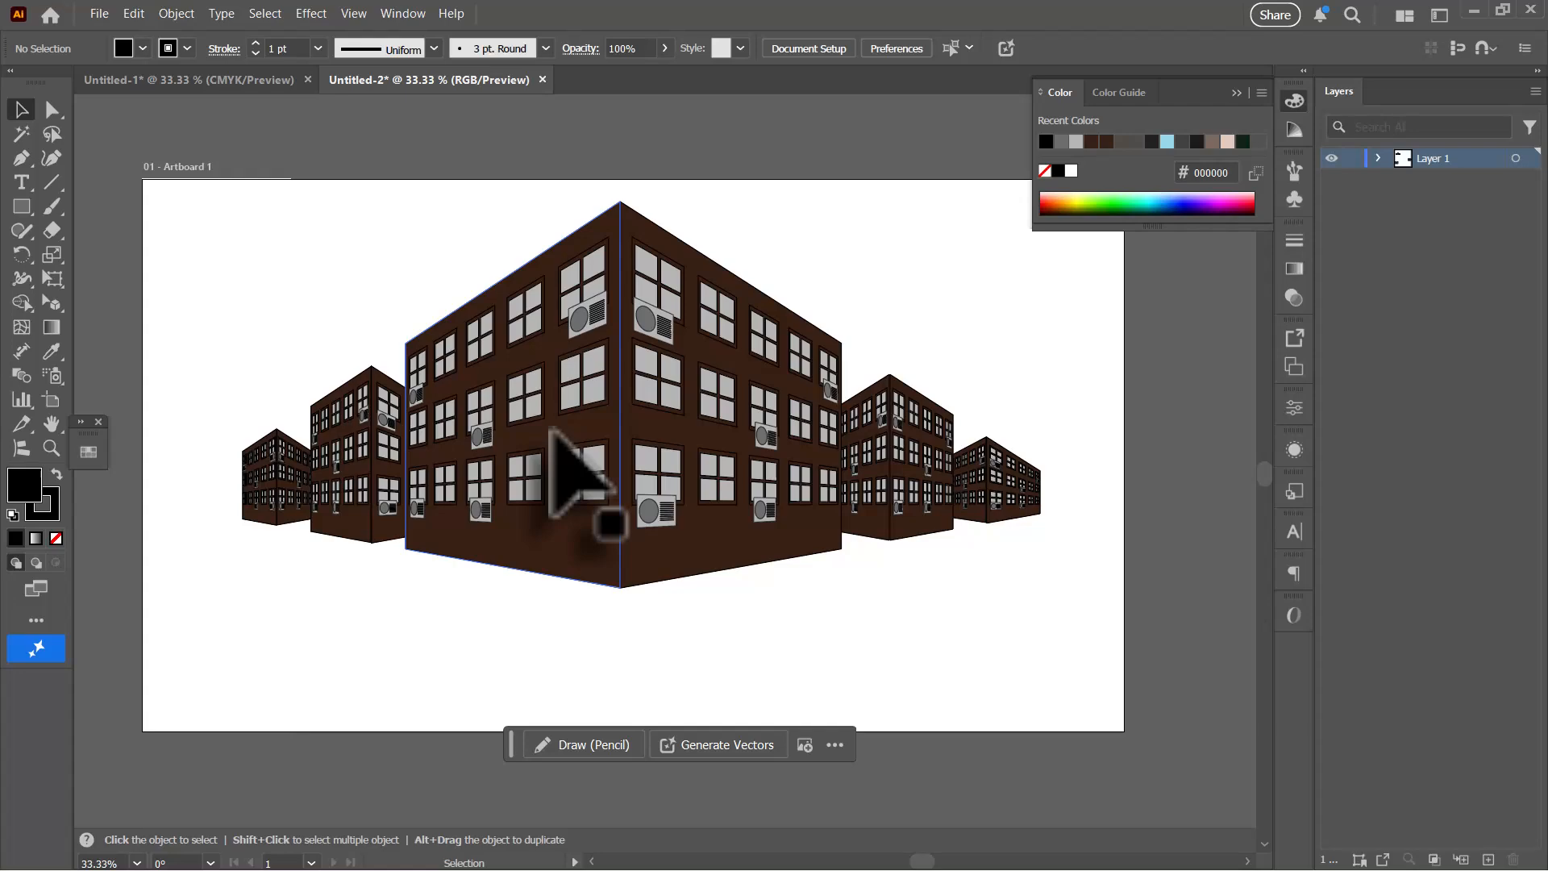
click(571, 467)
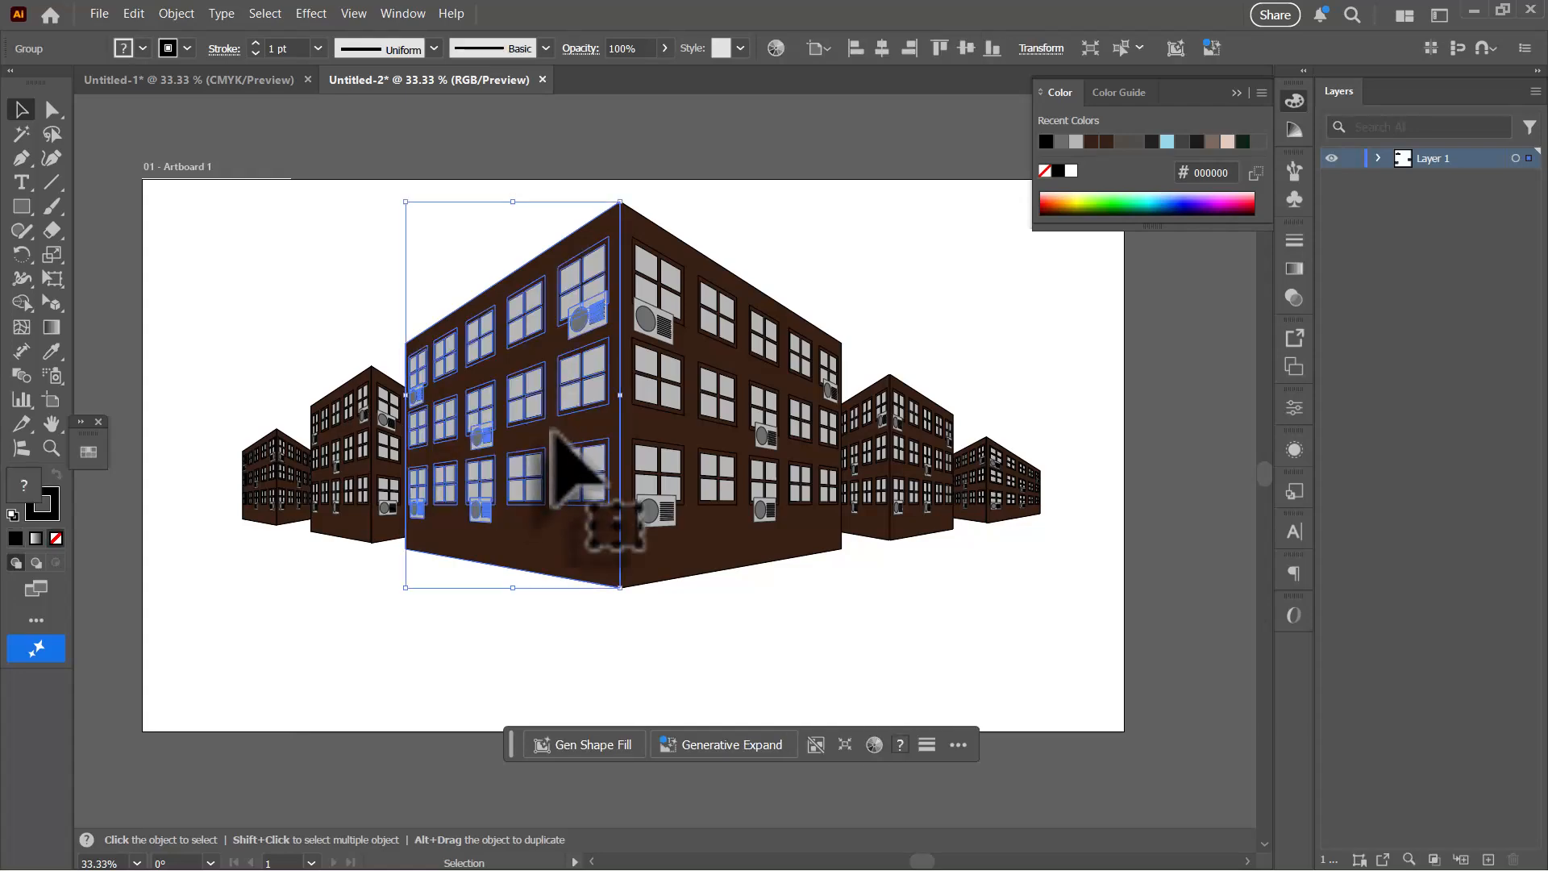
double_click(570, 466)
double_click(24, 484)
click(1297, 340)
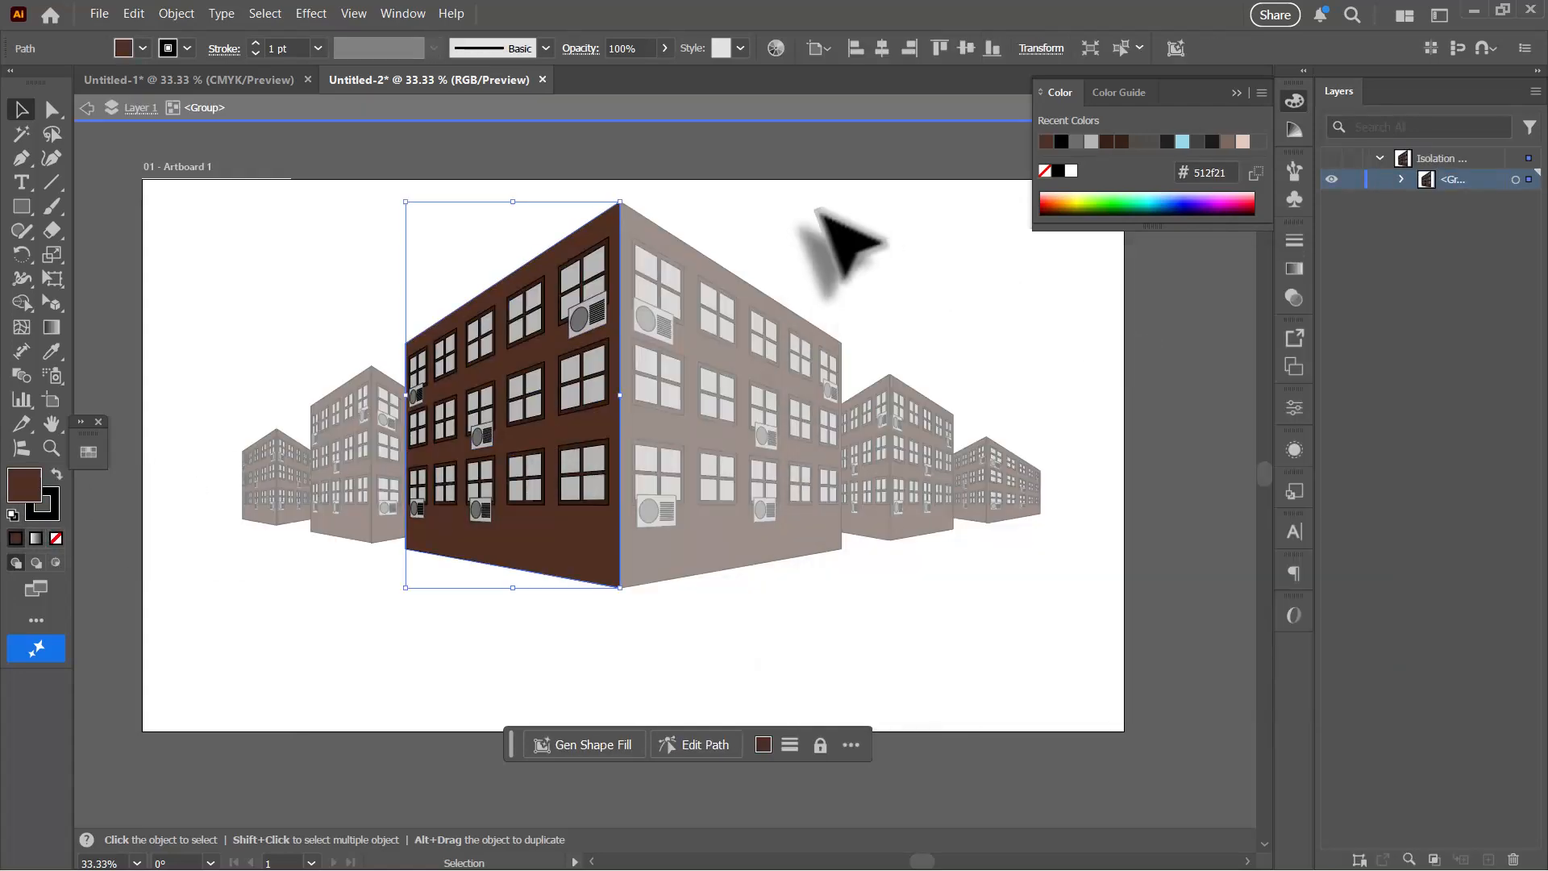
click(818, 227)
Step: Fill the right-facing wall of the building just left of the central one with the blue swatch #2e3192
click(388, 383)
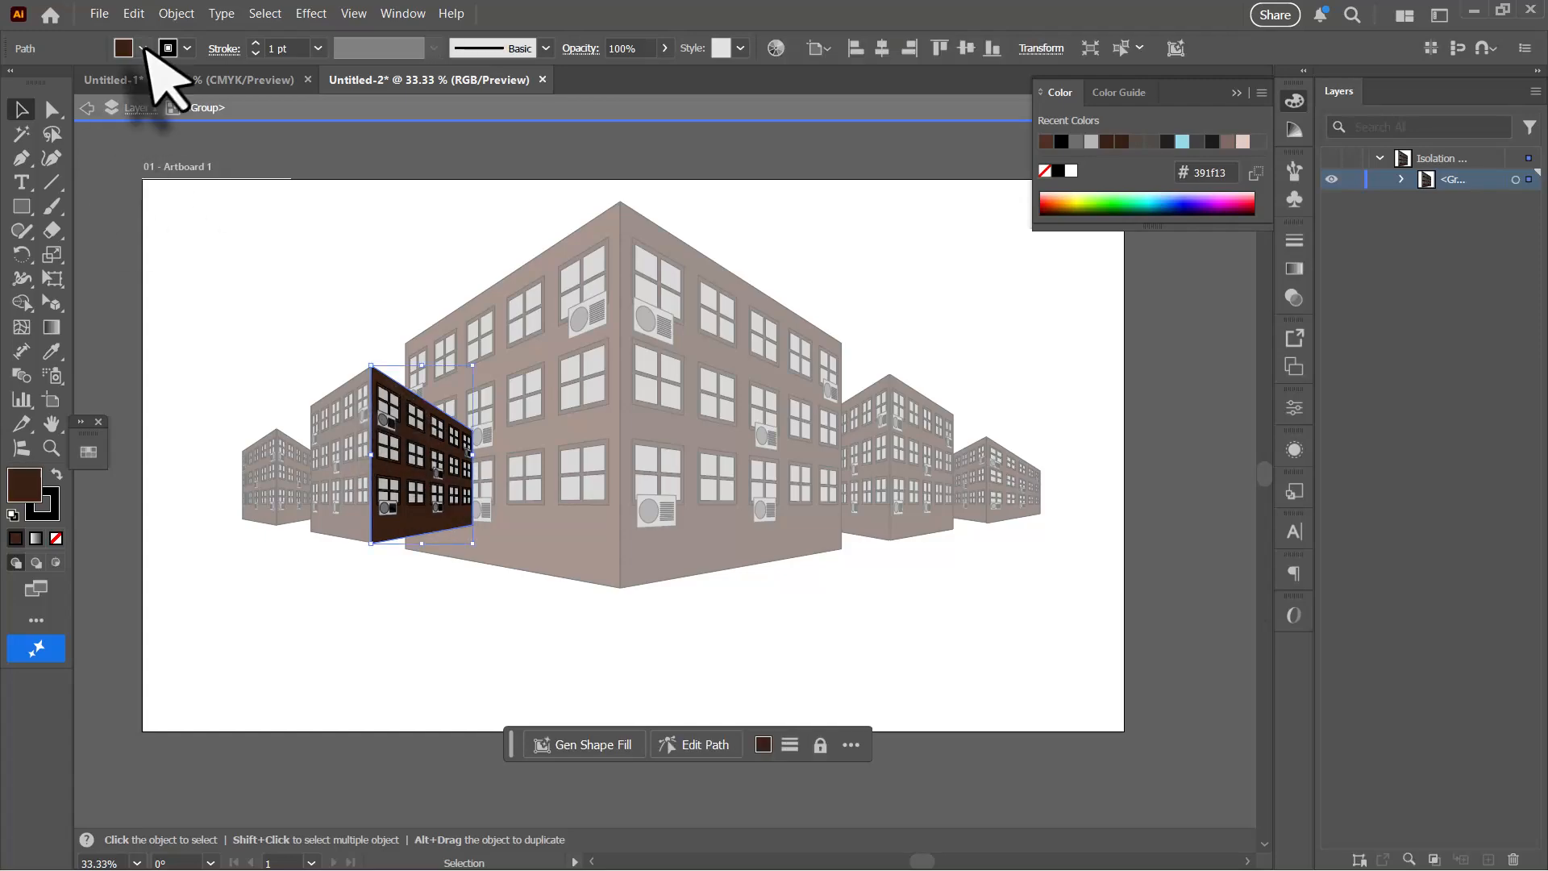
click(142, 49)
click(123, 219)
key(Escape)
Step: Sample the blue of the adjoining wall onto the left-facing wall of the same building, leaving group isolation
double_click(342, 529)
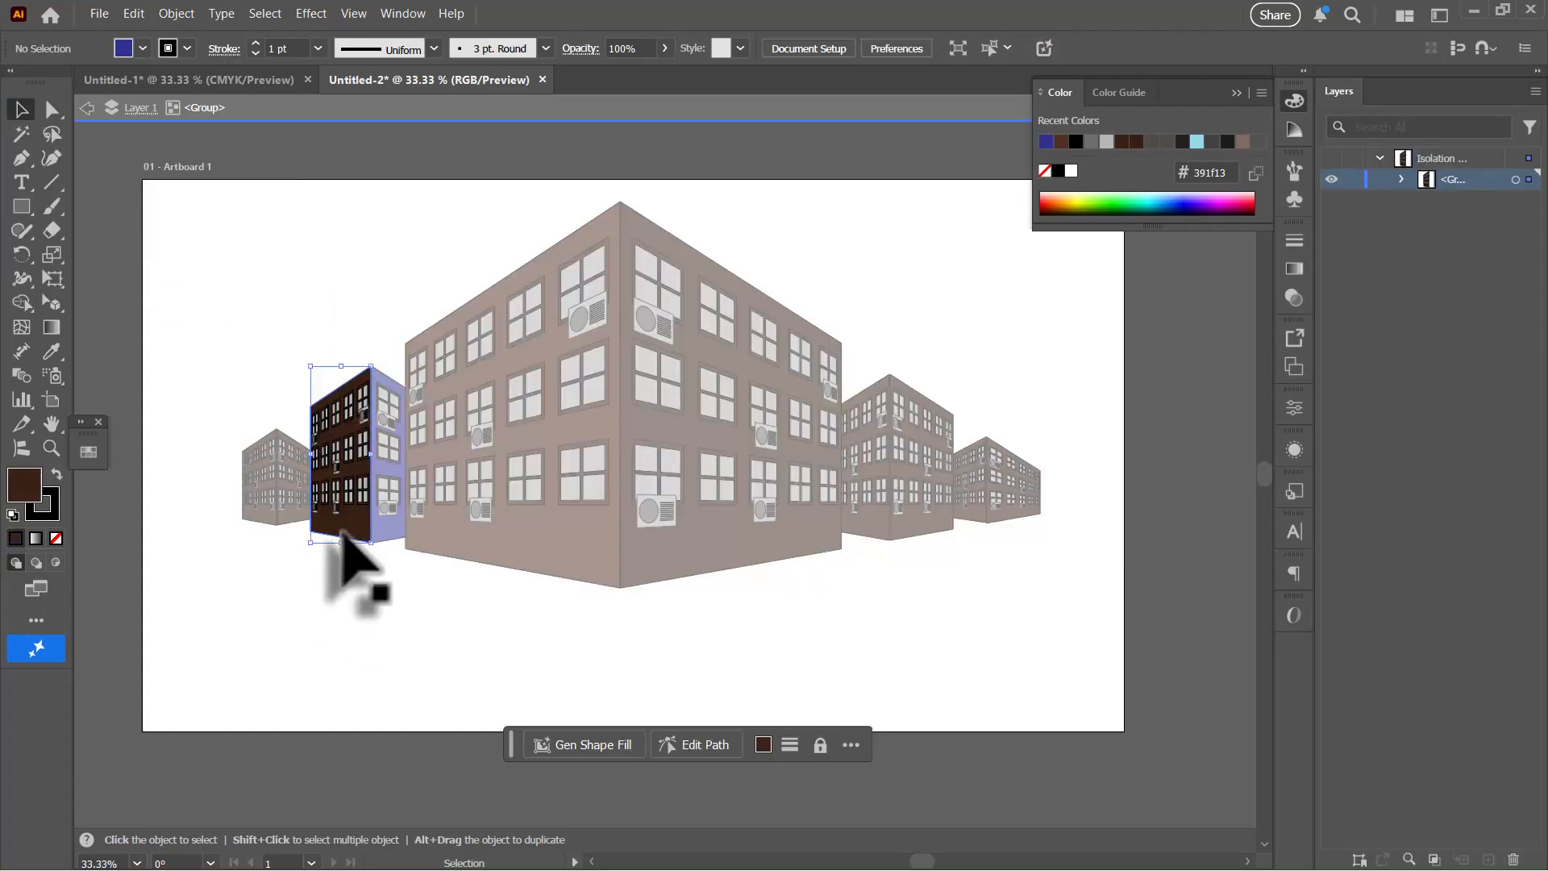
key(i)
click(384, 533)
key(v)
double_click(373, 579)
double_click(349, 525)
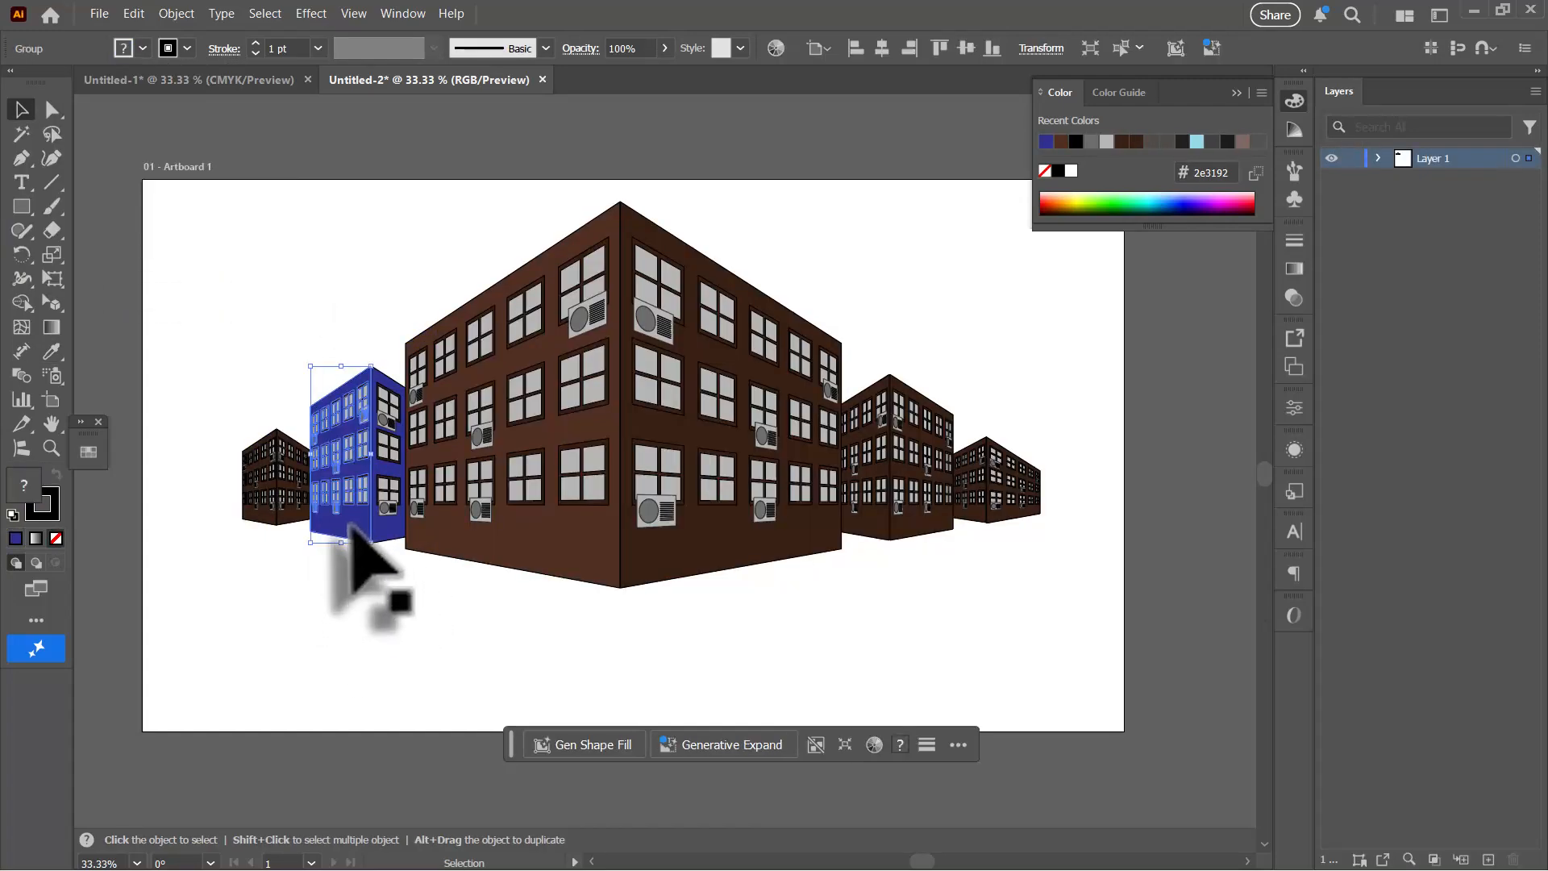
double_click(390, 571)
Step: Darken the blue building's right-facing wall to the shaded navy #121435
double_click(384, 535)
click(384, 535)
double_click(24, 484)
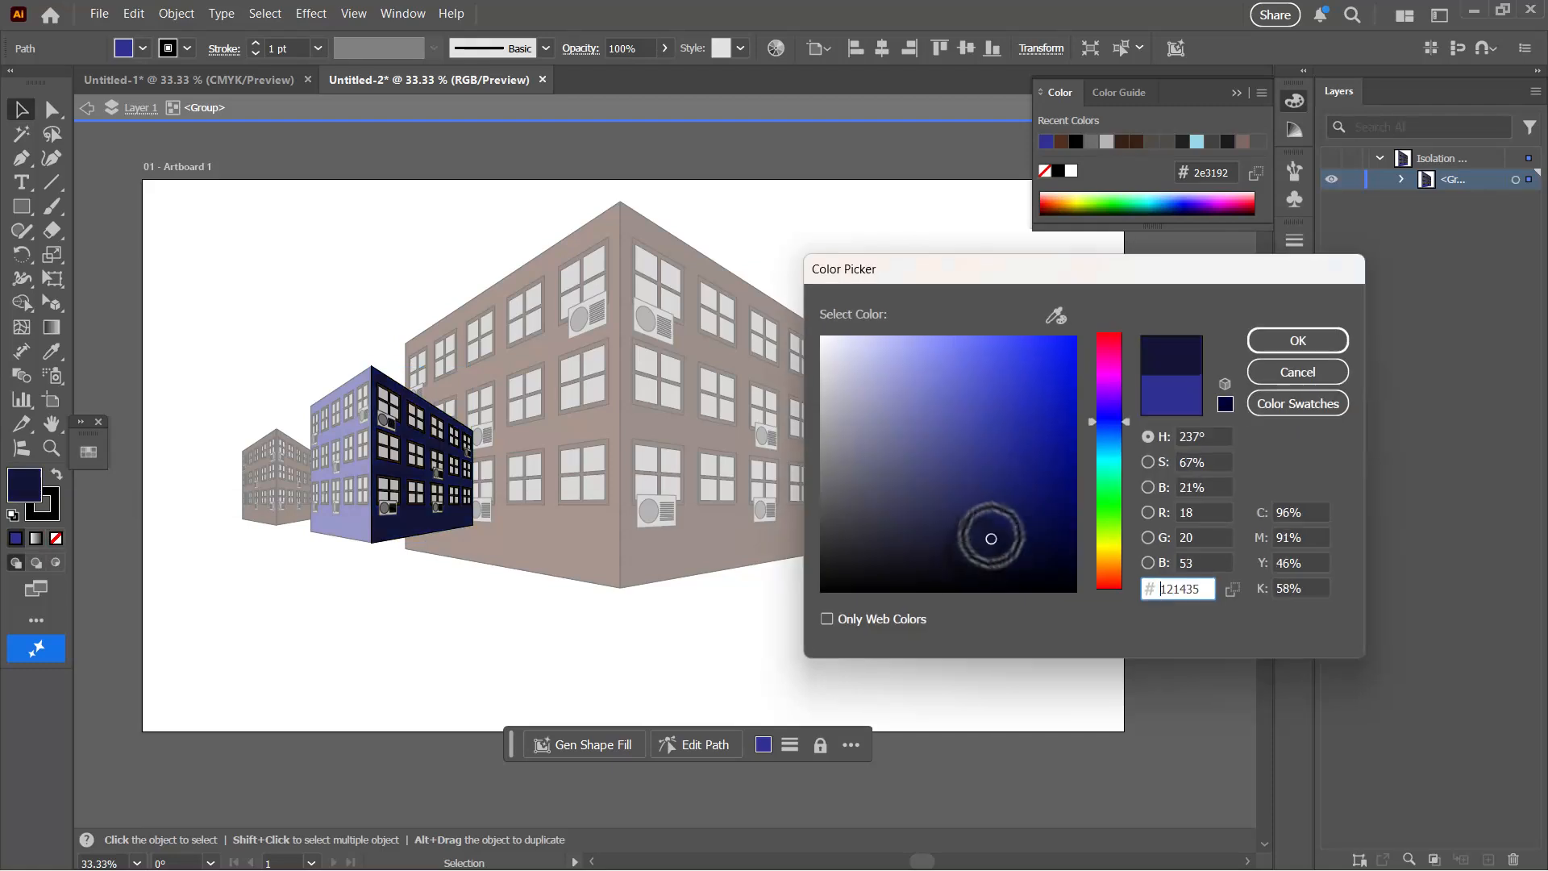
key(Return)
key(Escape)
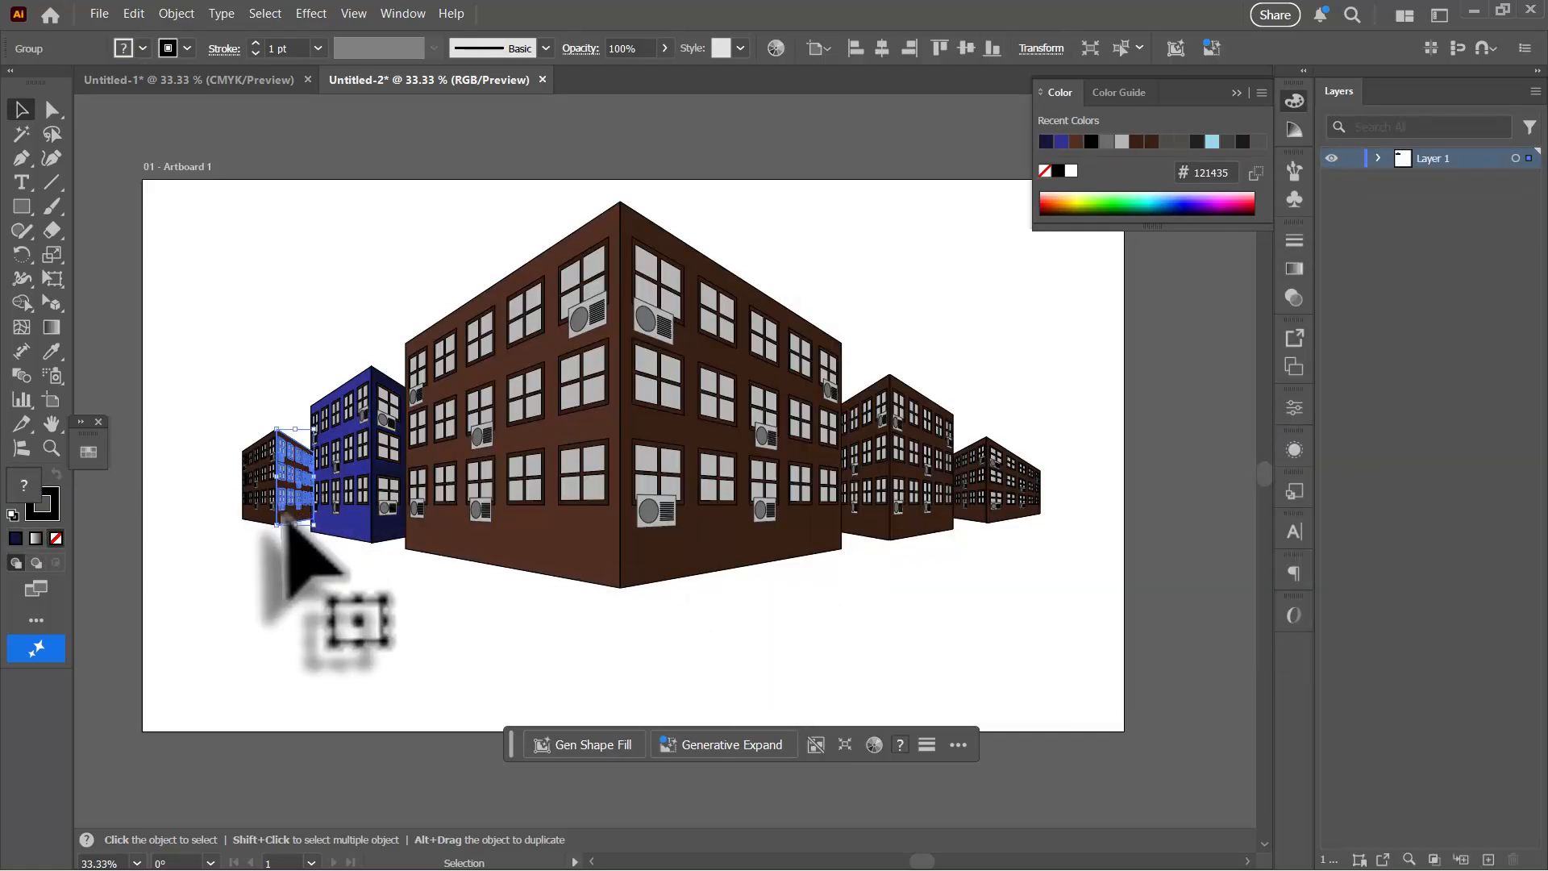
Step: Set the fill of the farthest left building's right-facing wall to the dark grey-brown #443831
double_click(292, 516)
click(143, 48)
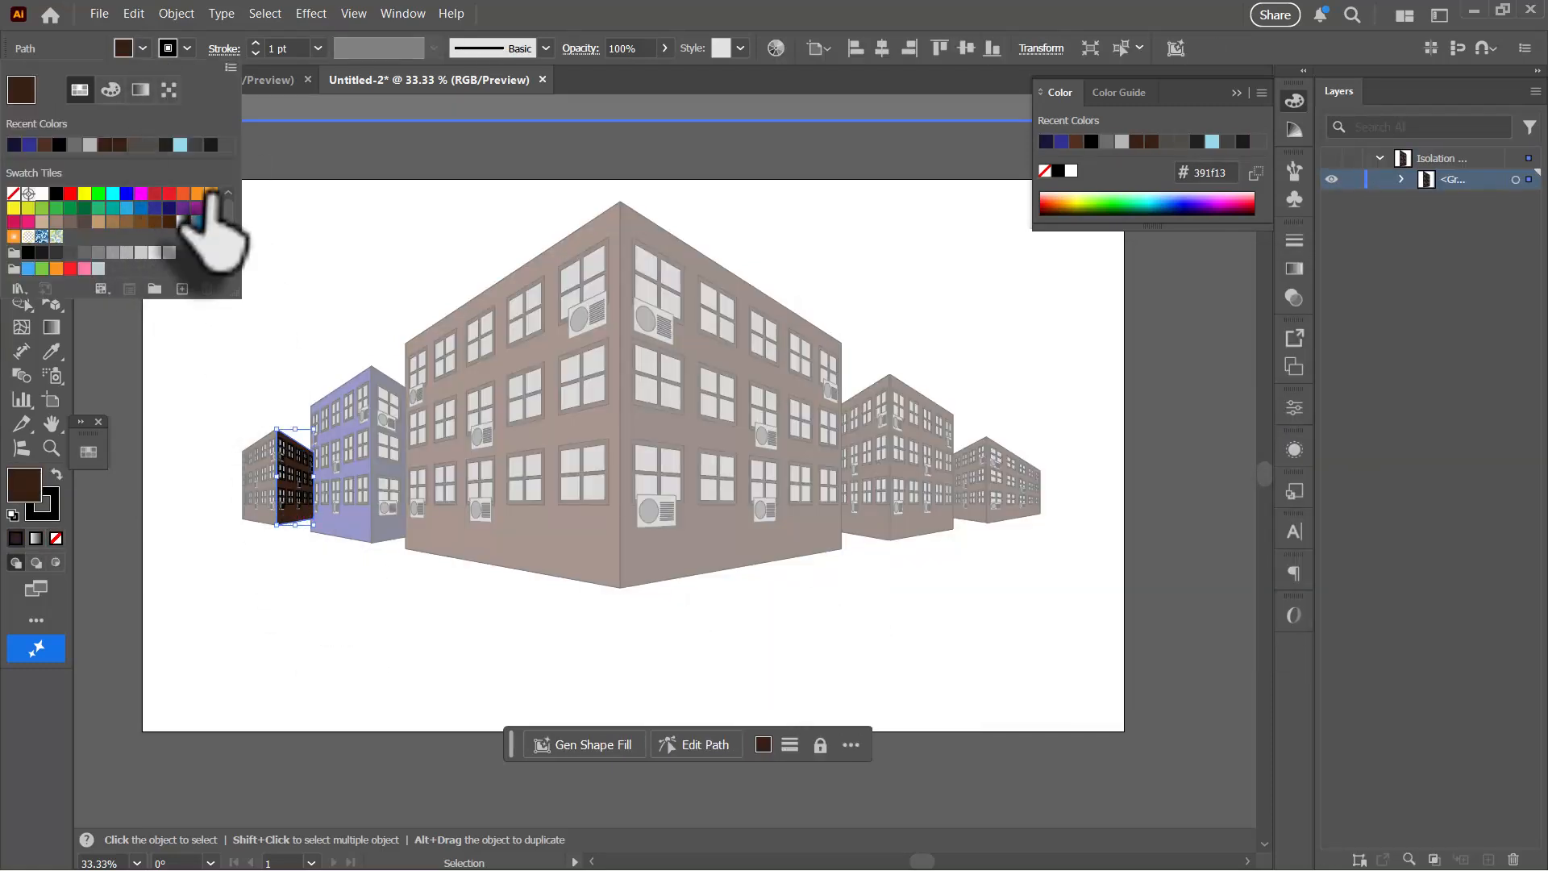
click(70, 222)
double_click(34, 484)
click(892, 525)
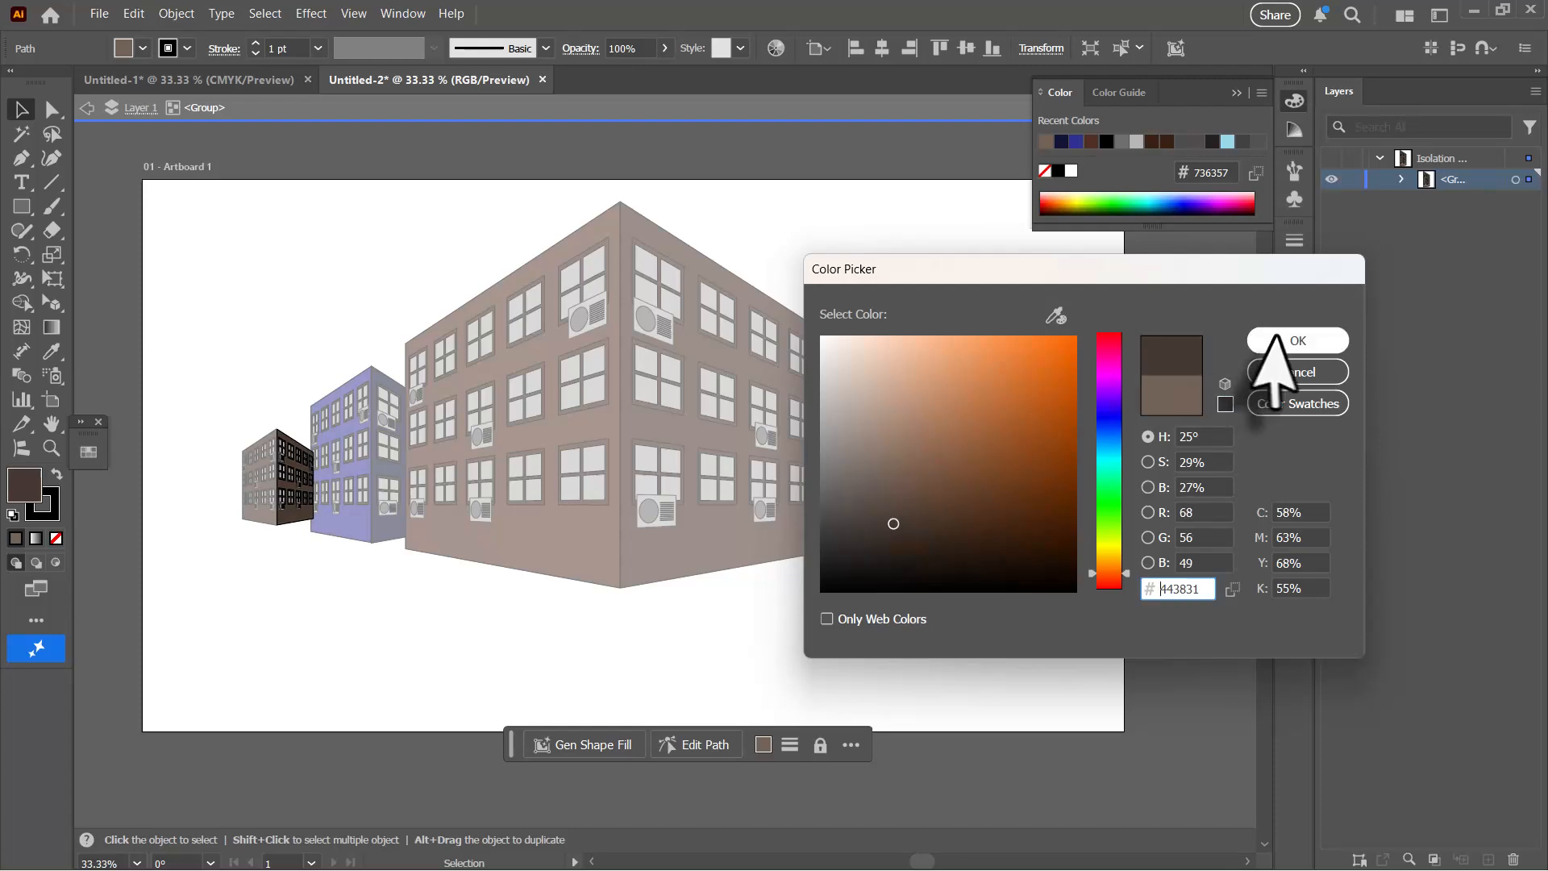
click(1272, 339)
key(Escape)
Step: Fill the left-facing wall of the farthest left building with the tan-grey swatch #998675, leaving group isolation
double_click(250, 526)
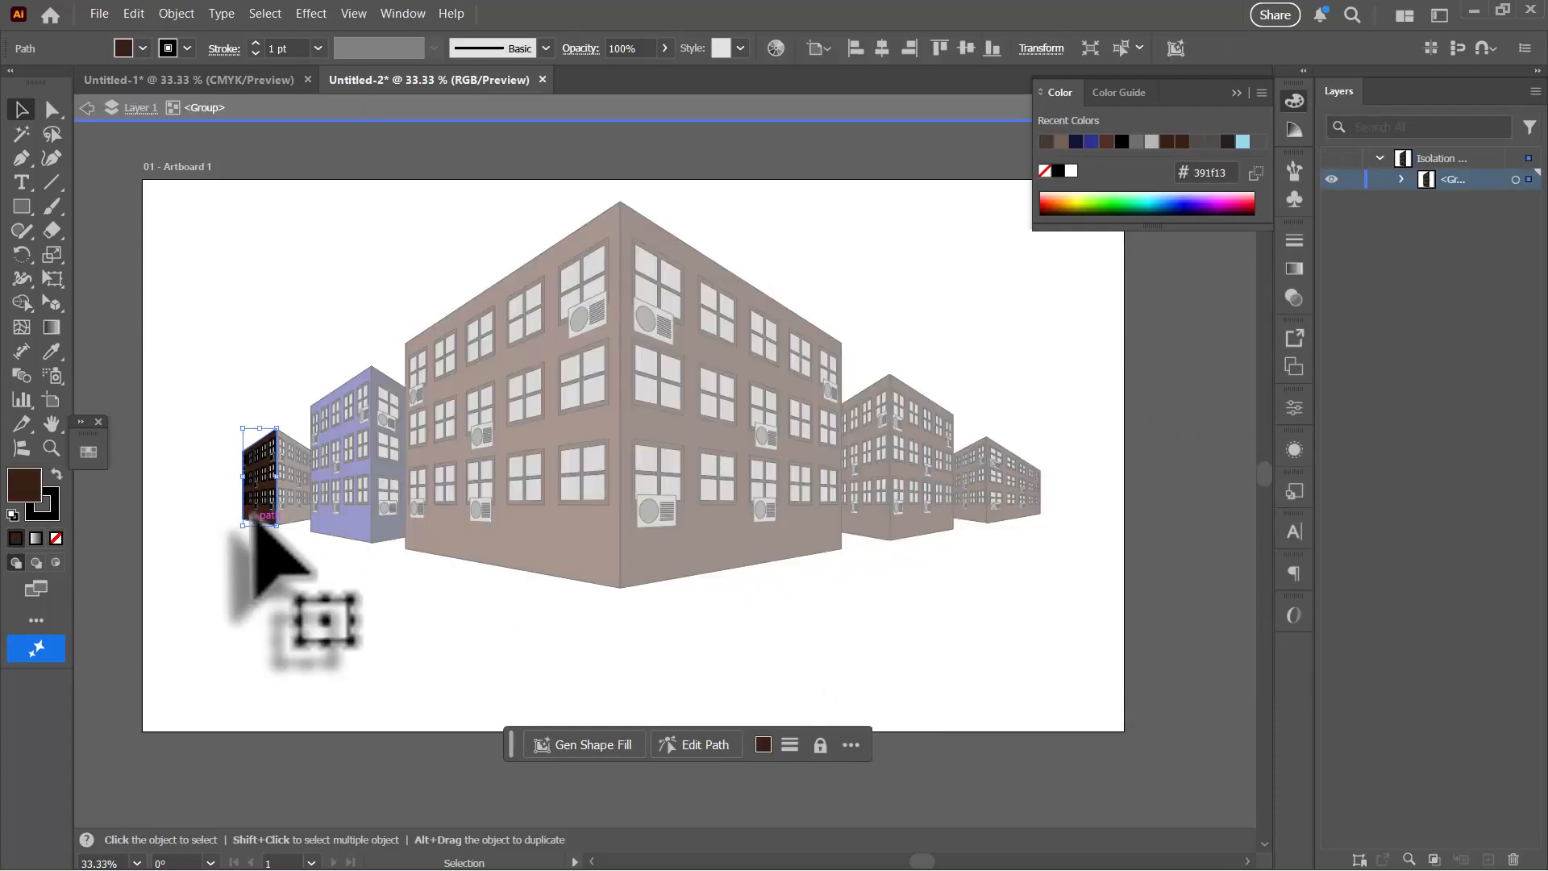
click(143, 48)
click(42, 221)
click(56, 222)
double_click(295, 321)
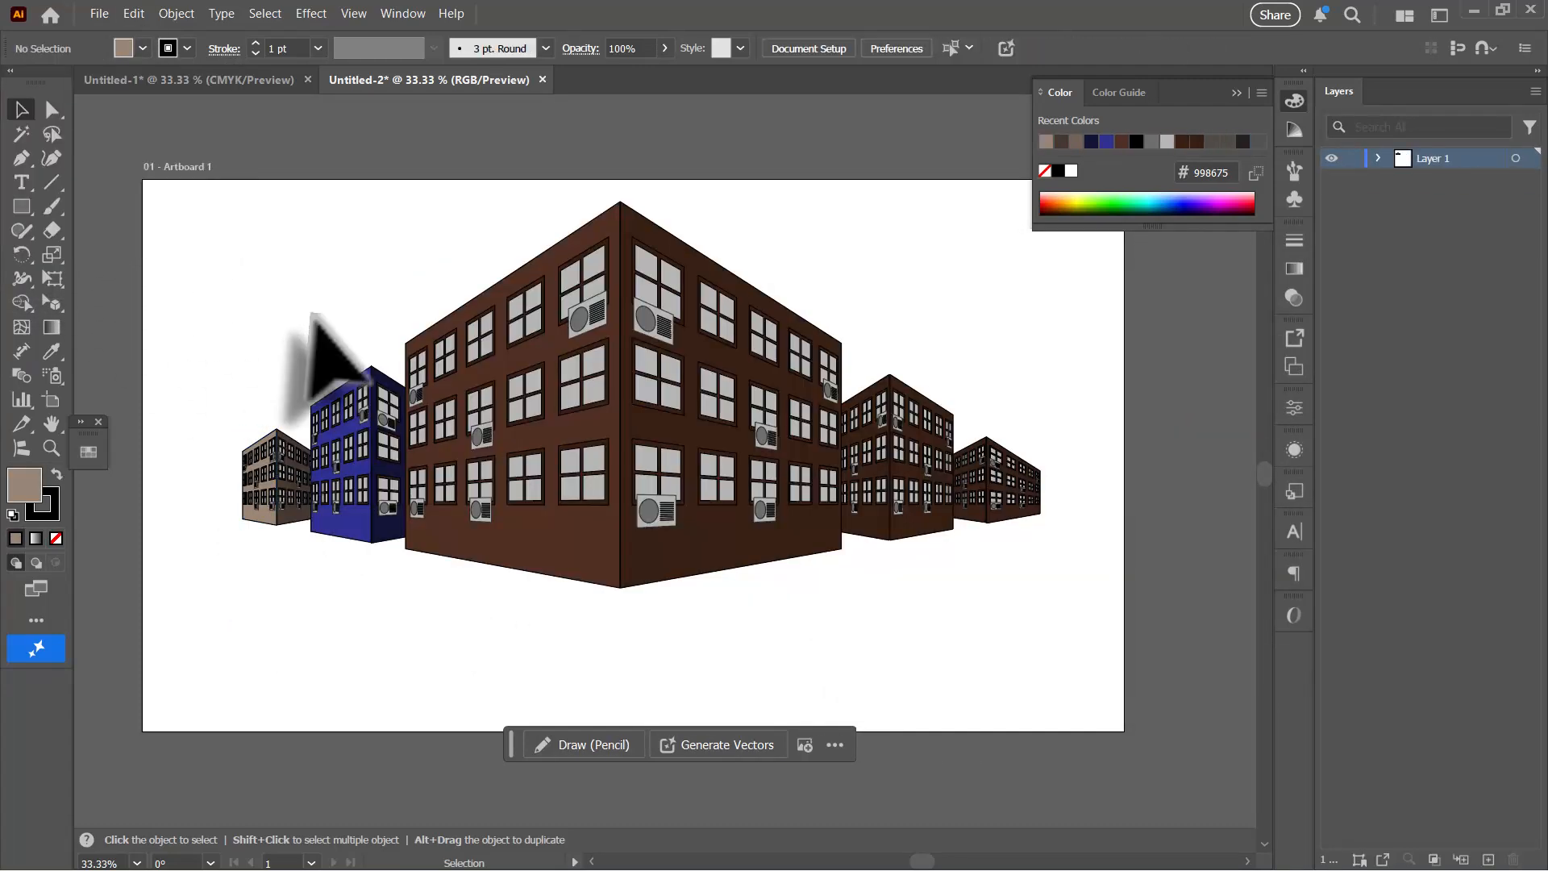
Step: Darken the farthest left building's left-facing wall to the grey-brown #6d5c4f and leave group isolation
double_click(262, 520)
double_click(24, 484)
click(888, 554)
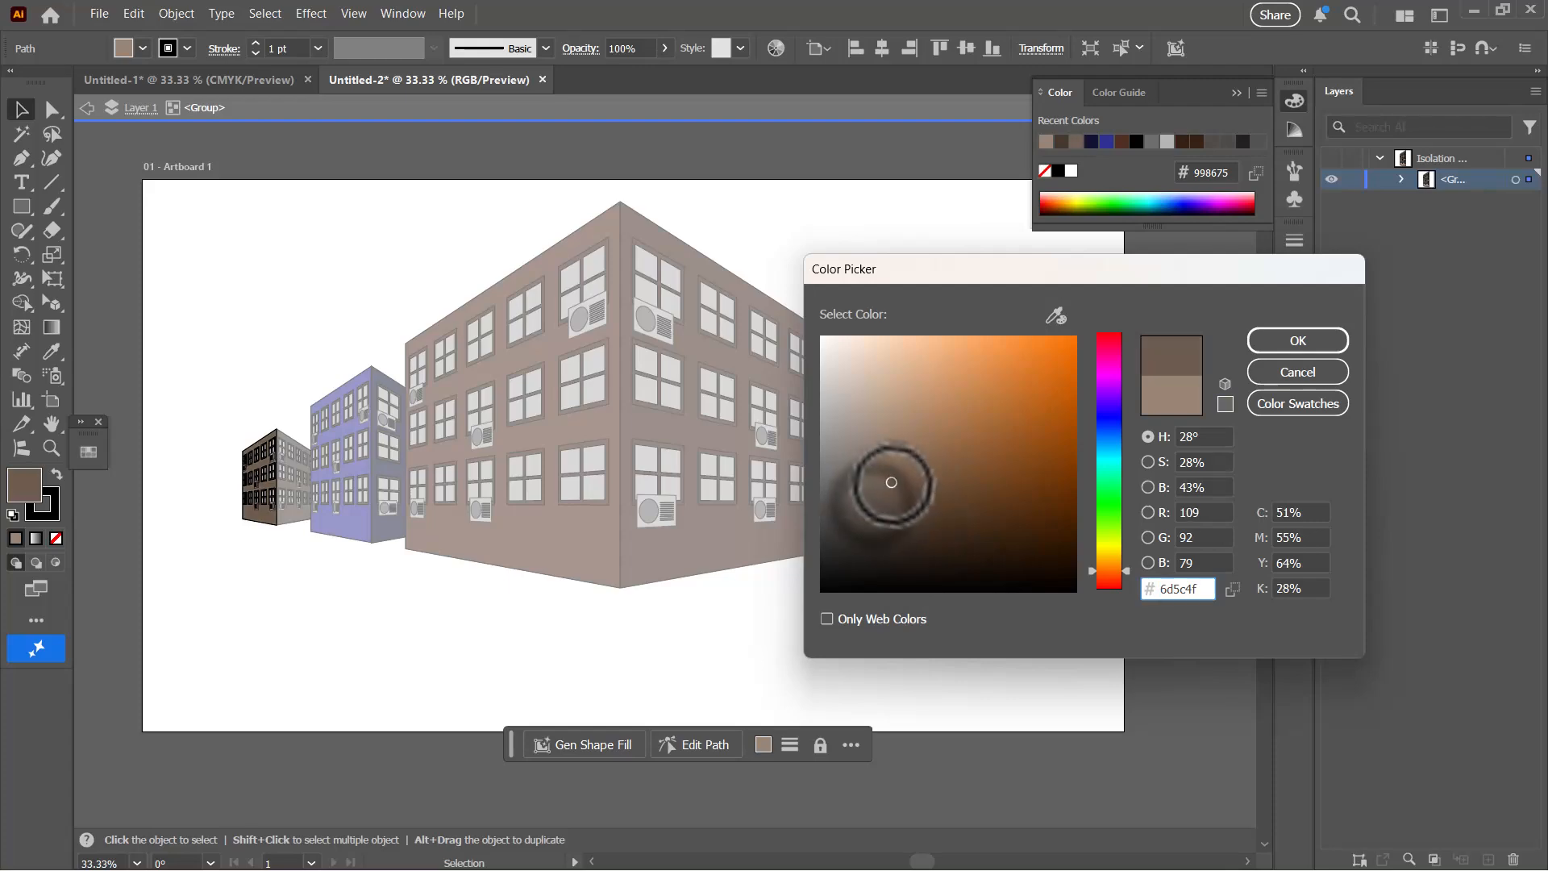
click(1275, 339)
double_click(899, 603)
Step: Fill the right-facing wall of the building just right of the central one with the light brown swatch #a67c52
double_click(919, 528)
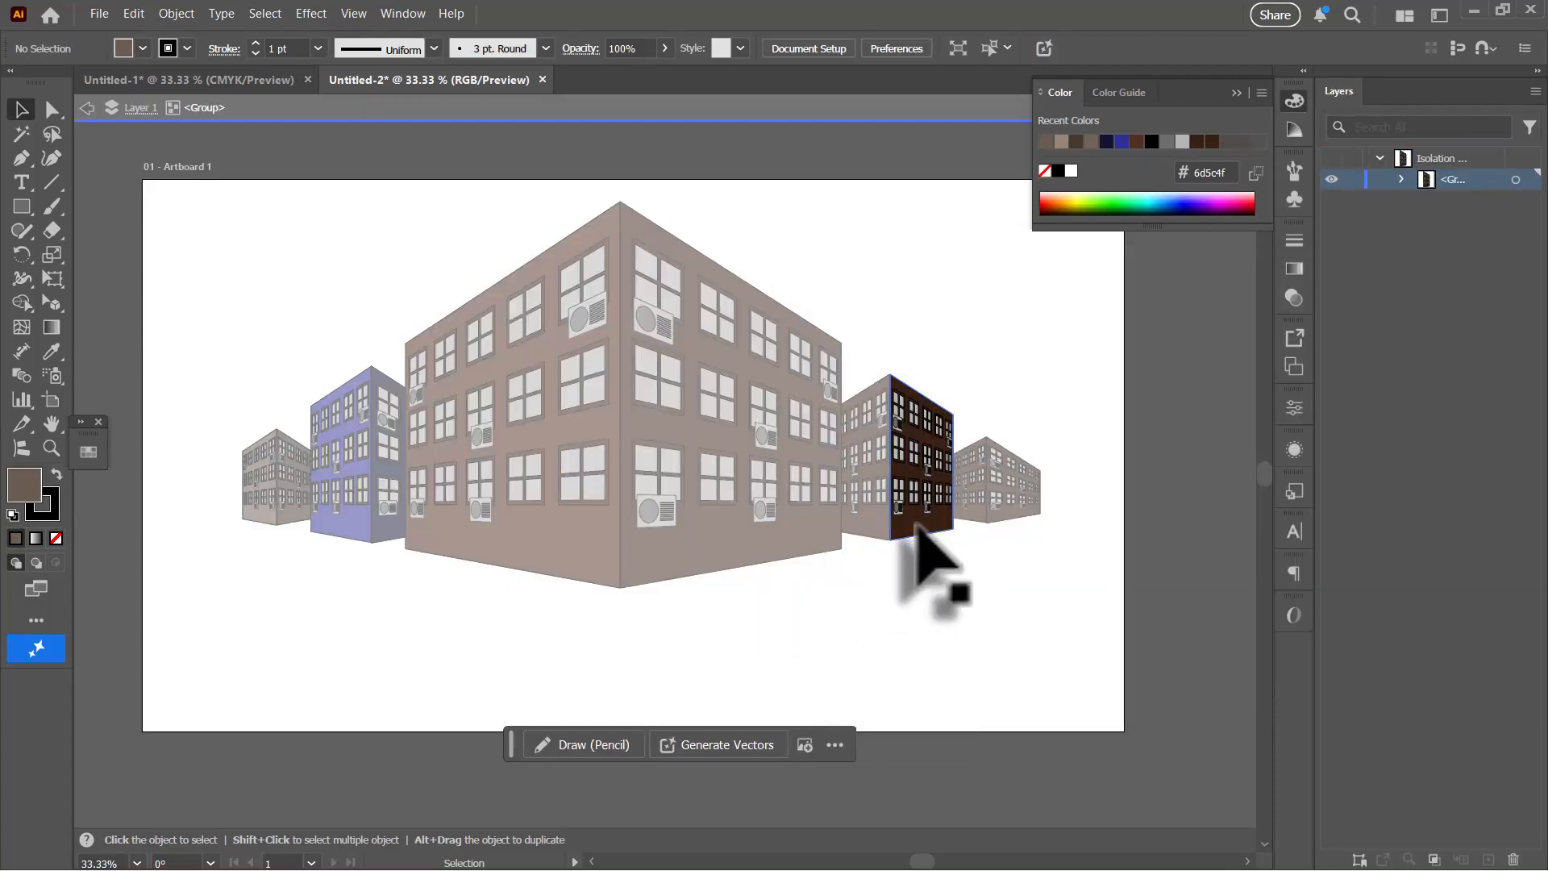
click(142, 48)
click(169, 208)
click(197, 208)
click(99, 222)
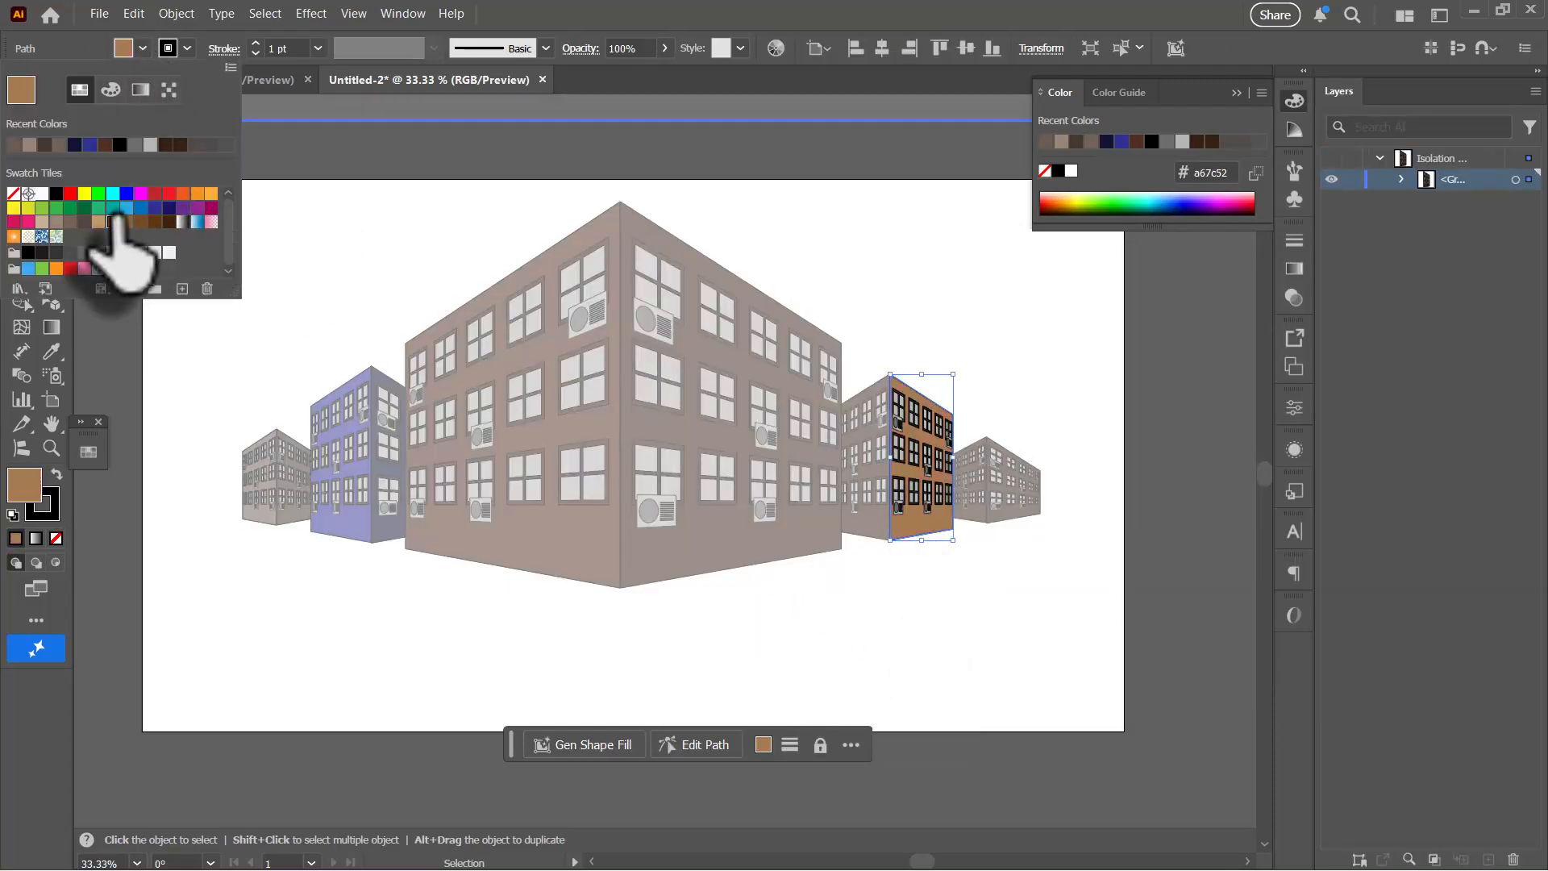
double_click(891, 569)
Step: Sample the light brown onto the same building's left-facing wall, darken it to #775436 and leave group isolation
double_click(875, 518)
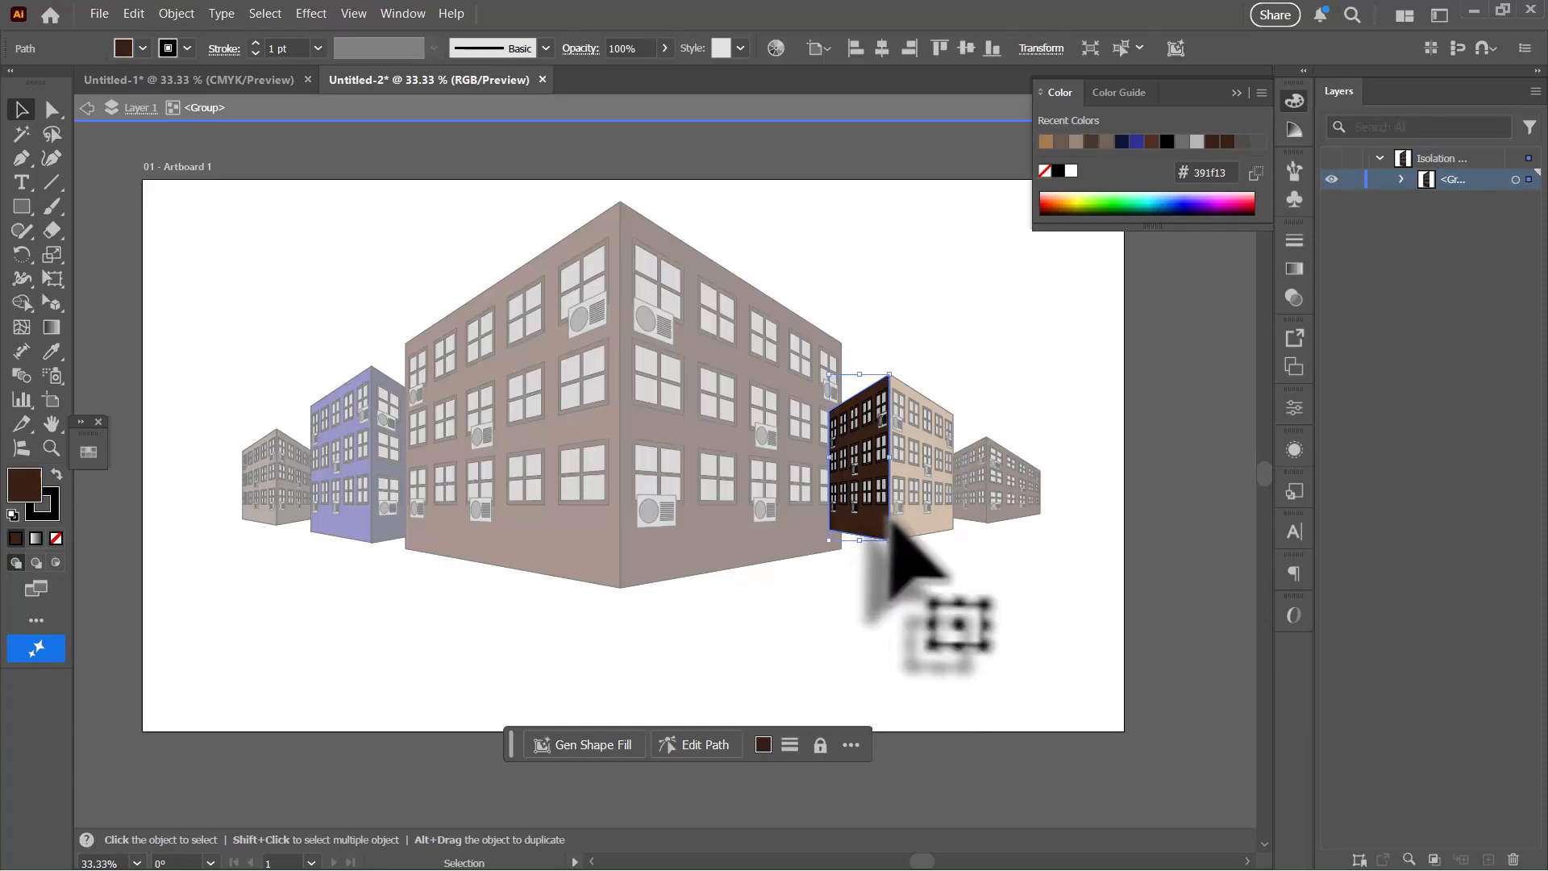
key(i)
click(907, 519)
double_click(31, 480)
click(962, 473)
key(Return)
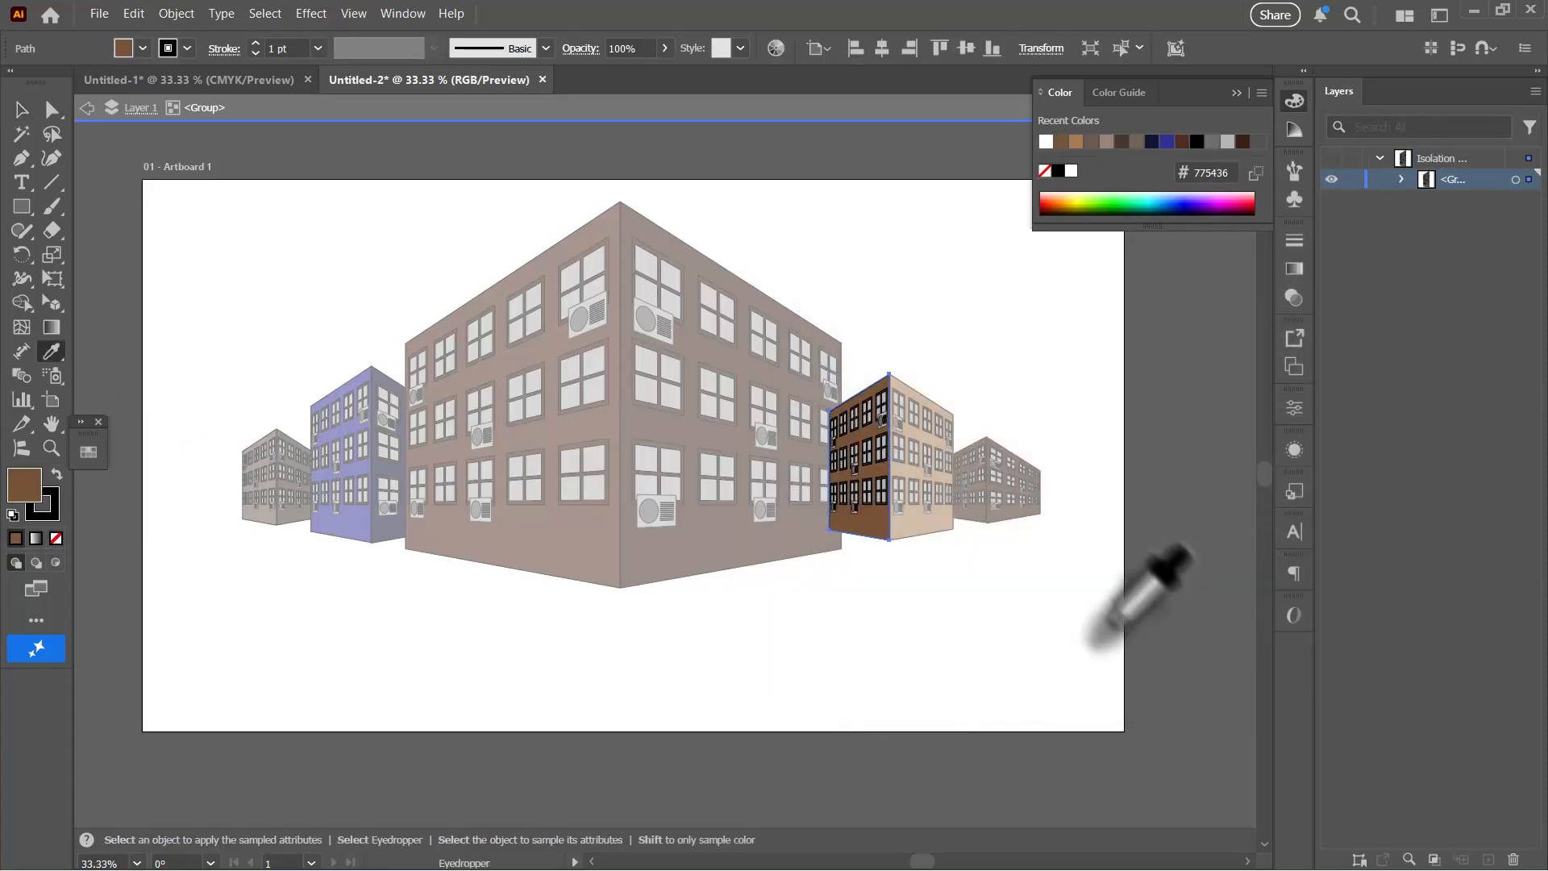
key(v)
double_click(1075, 584)
Step: Set the fill of the farthest right building's right-facing wall to the reddish brown #66270e
double_click(1008, 504)
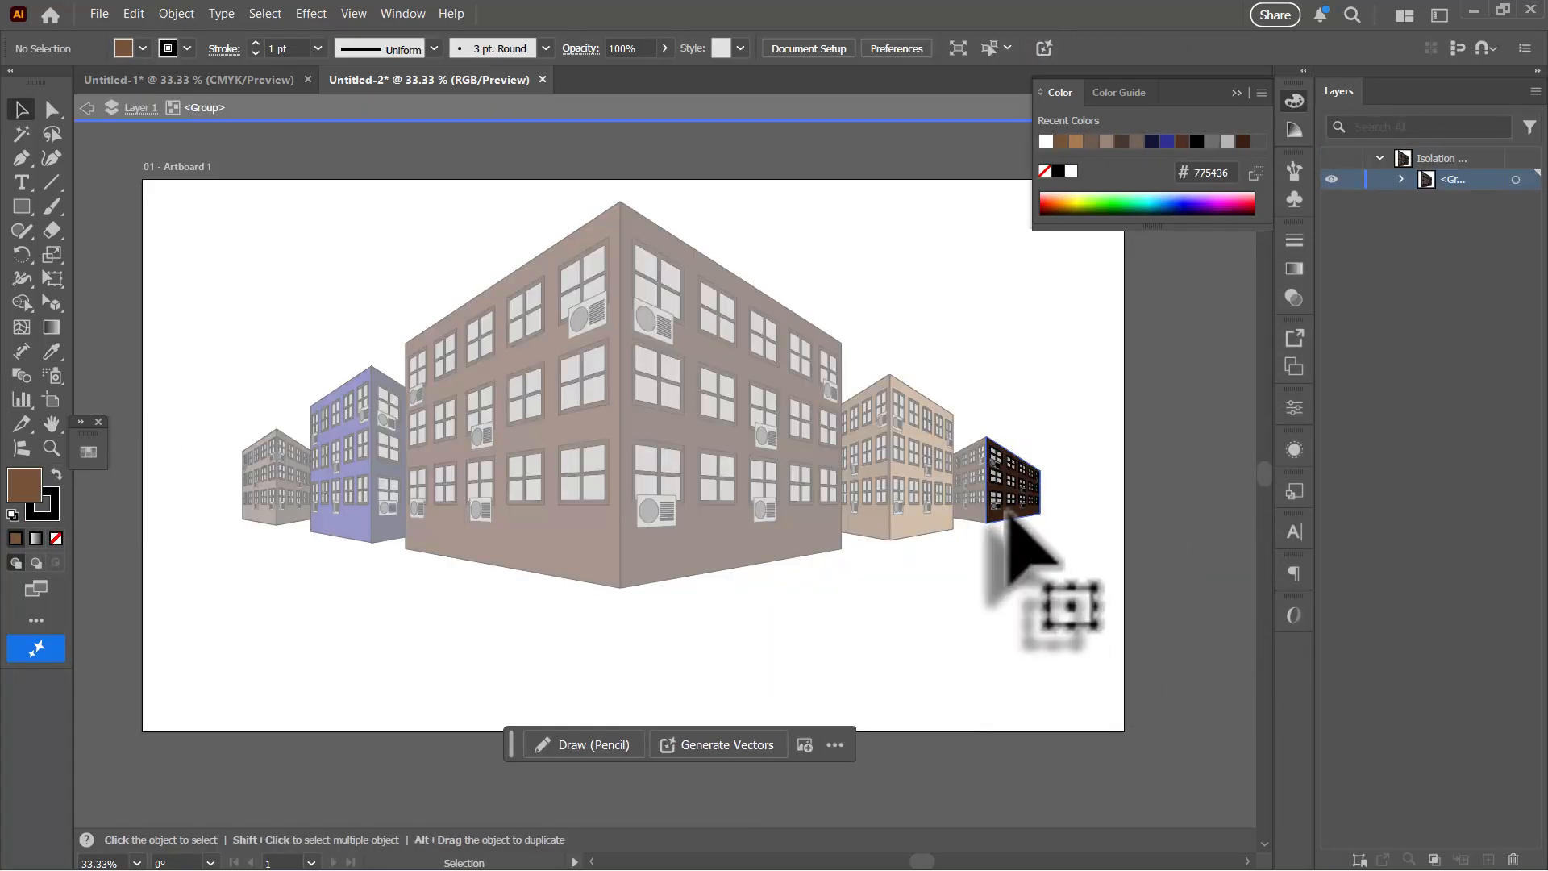
double_click(25, 484)
key(Return)
double_click(1064, 528)
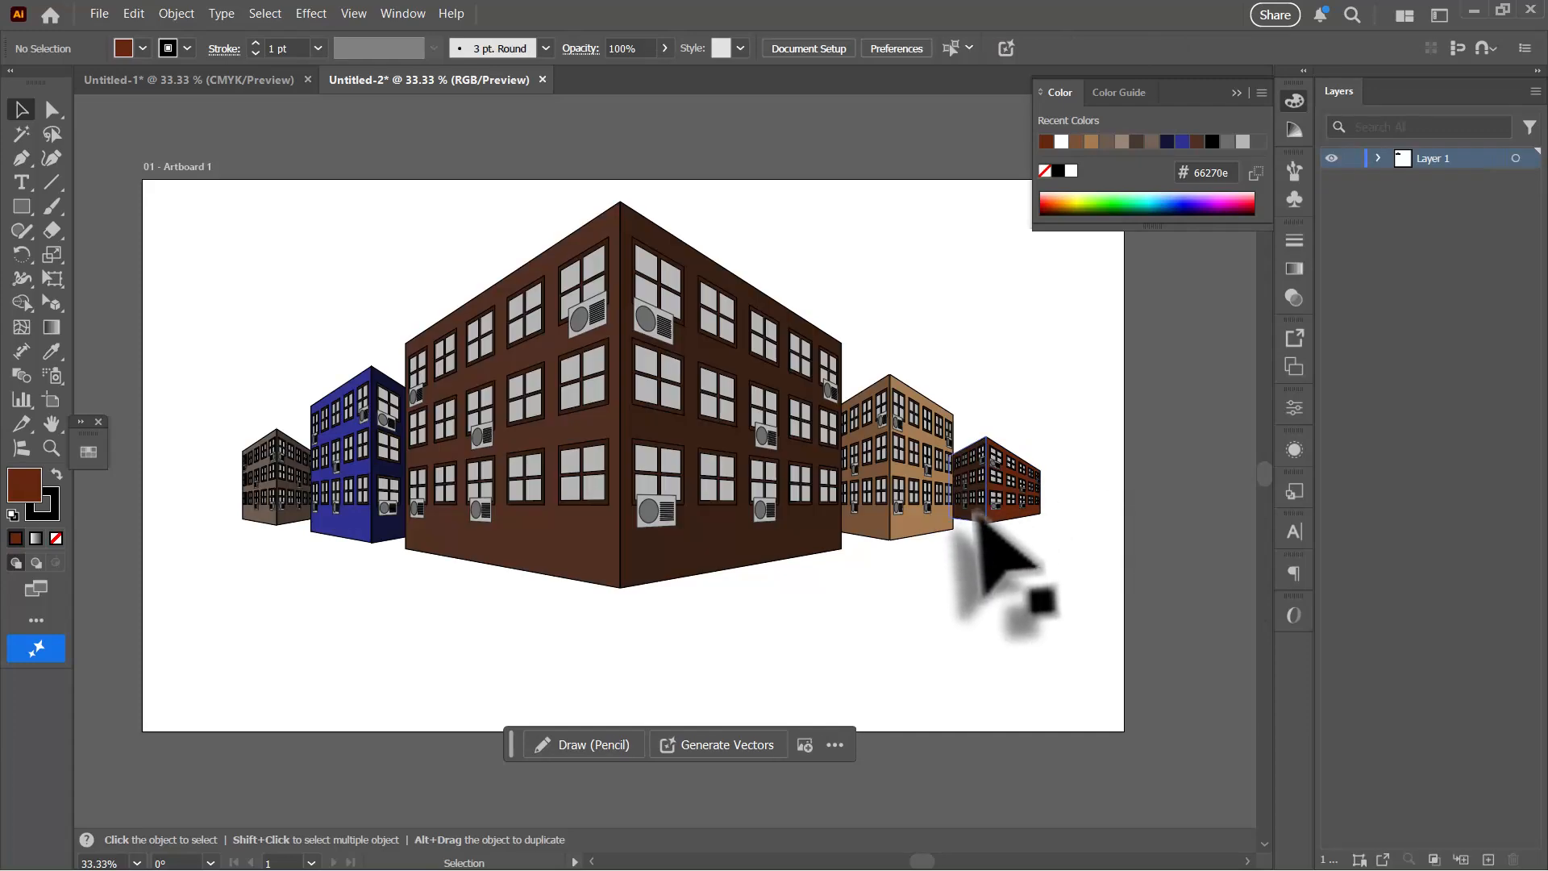
Step: Sample the reddish brown onto the farthest right building's left-facing wall and darken it to #421809
click(972, 515)
double_click(970, 518)
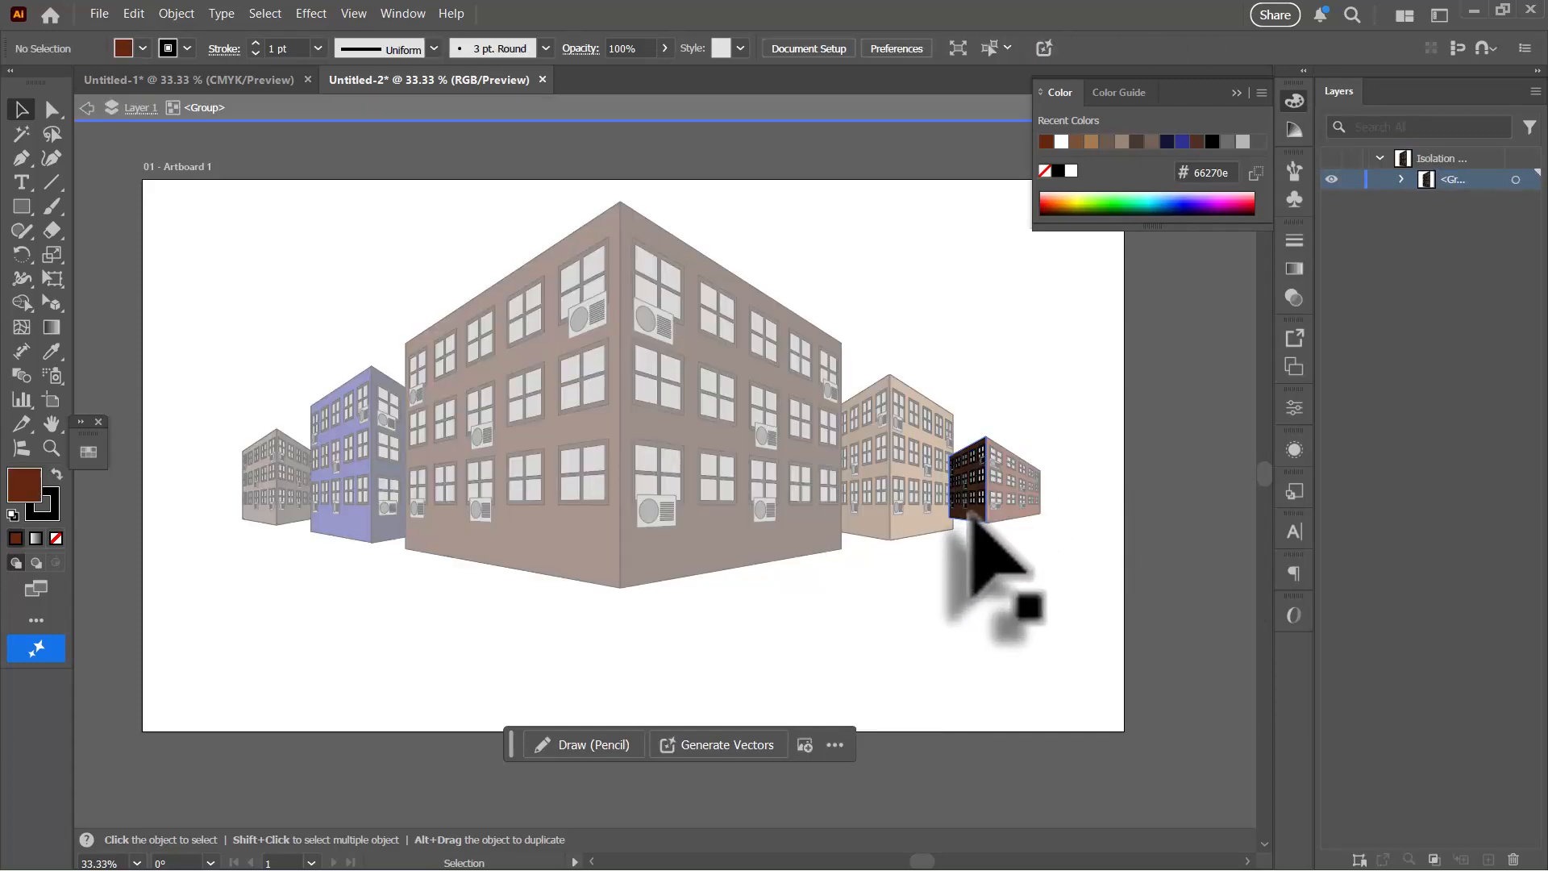
key(i)
key(Escape)
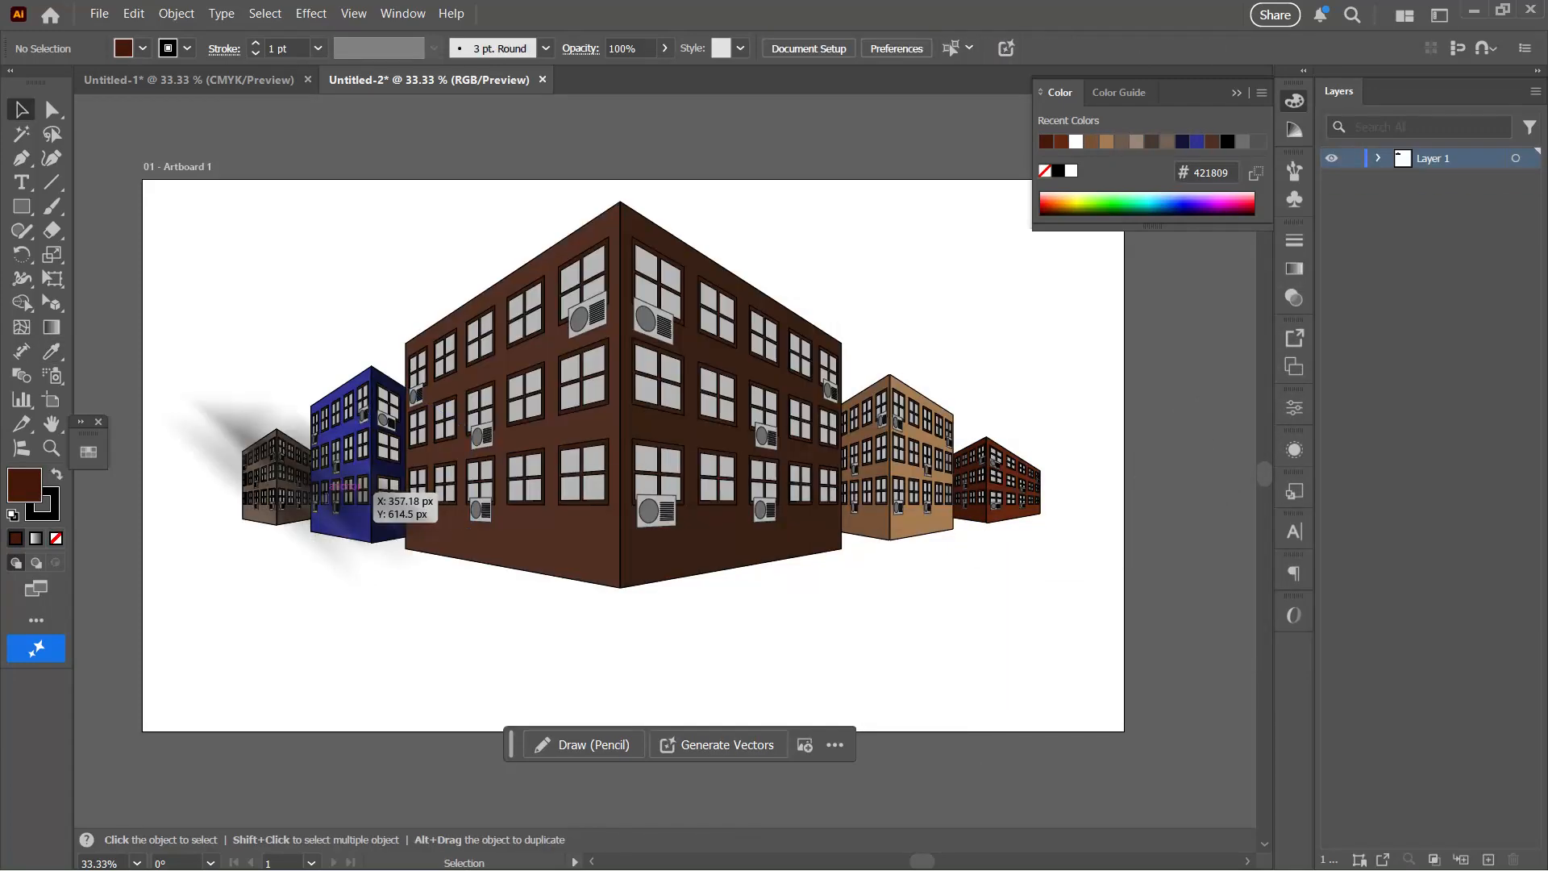
Step: Draw a closed V-shaped pavement with the Pen tool from the farthest left building's base past the central corner to the farthest right building
click(21, 158)
click(242, 520)
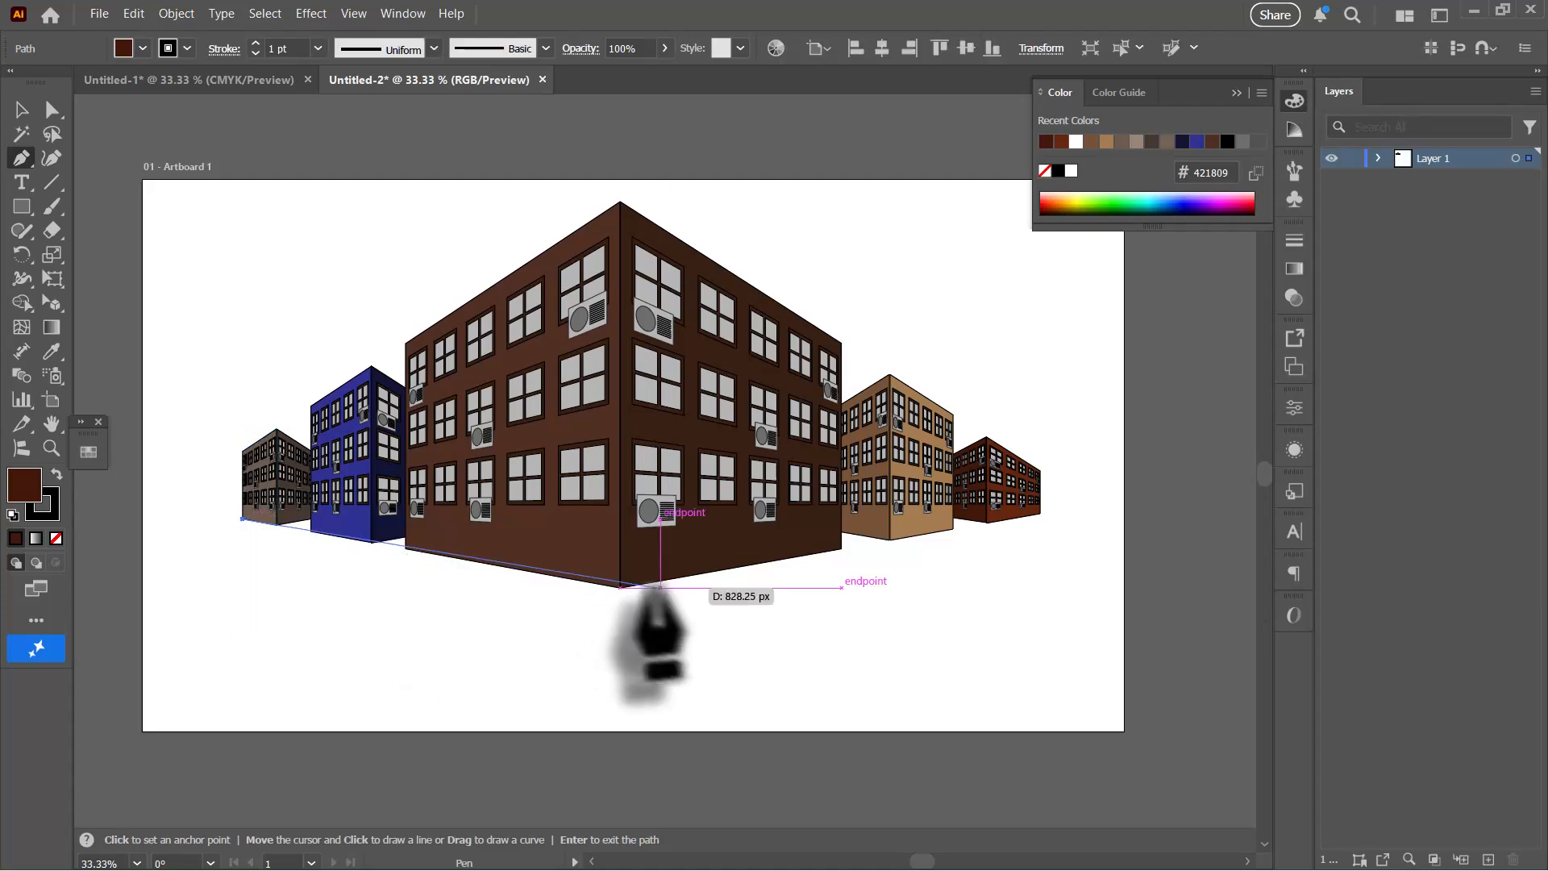
click(619, 587)
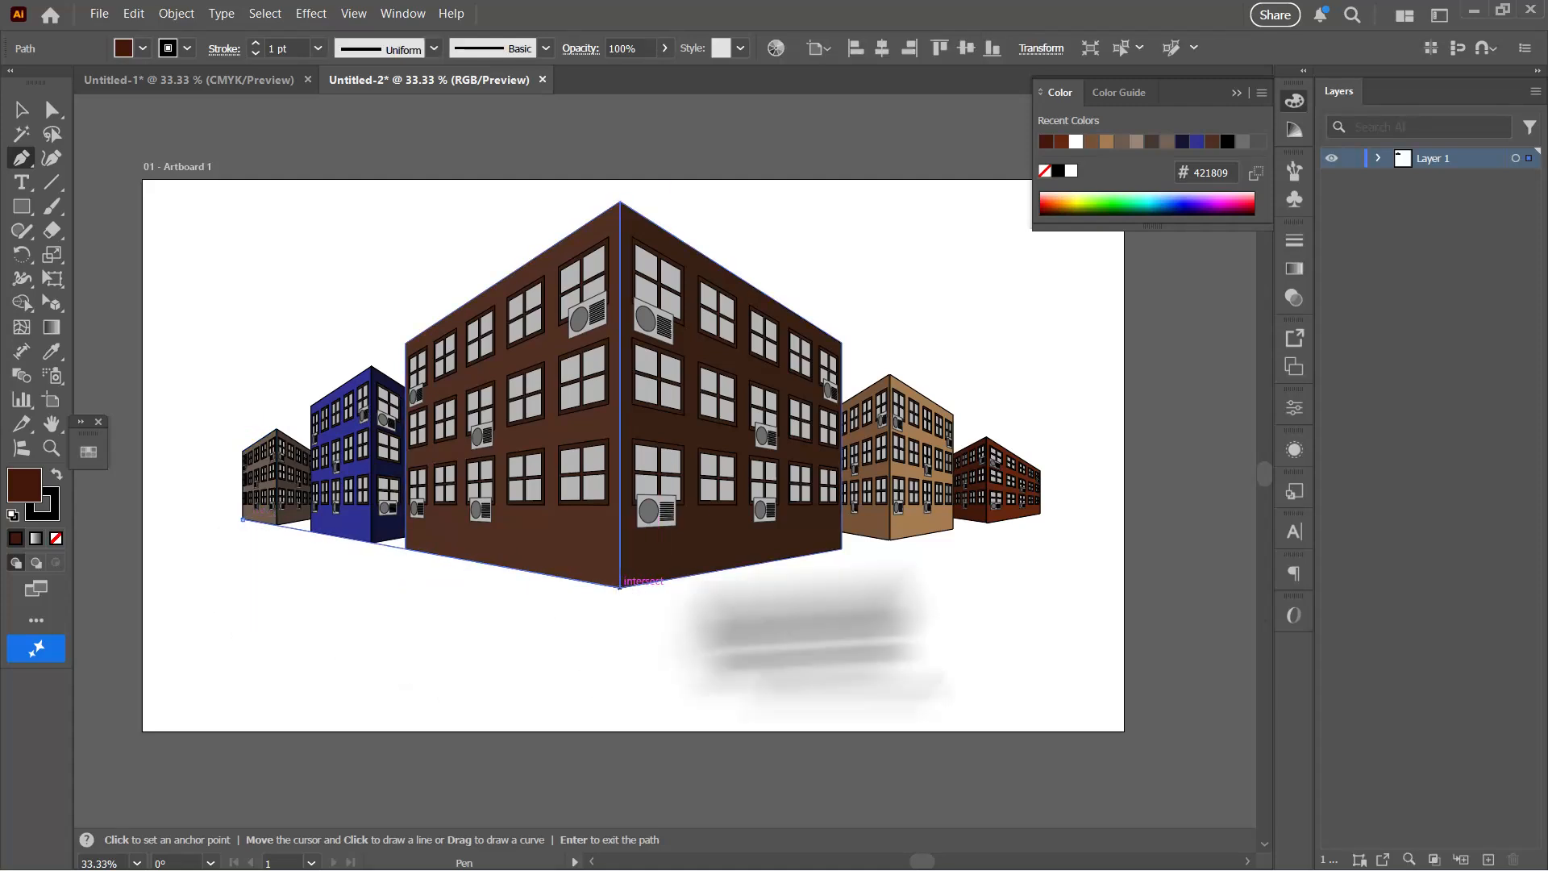
click(1040, 514)
click(624, 659)
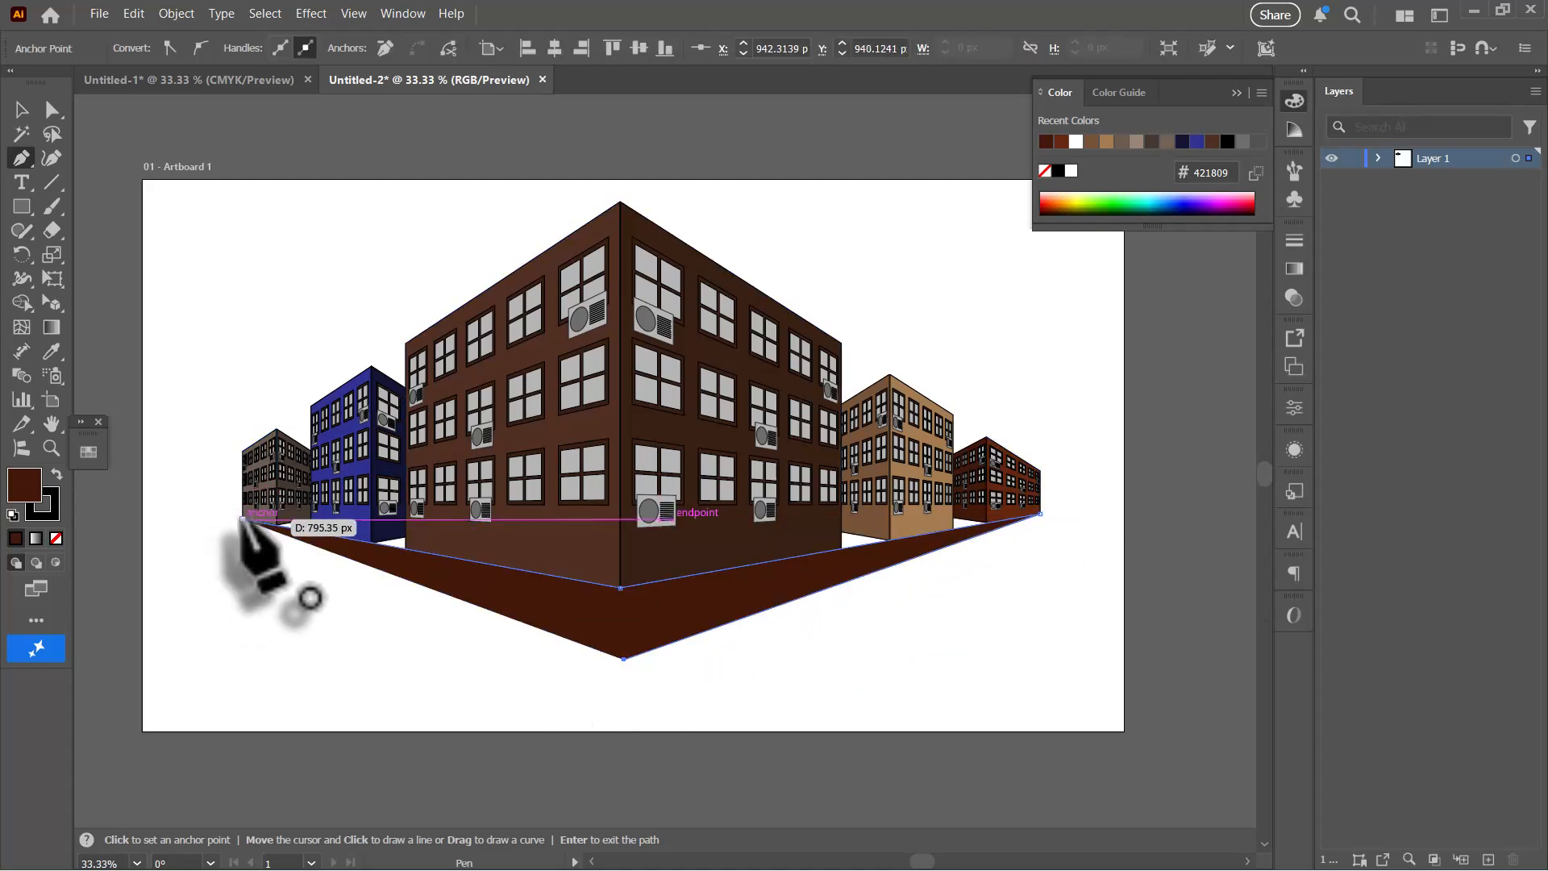
click(243, 520)
Step: Set the pavement shape's fill to the near-black brown #231c1a and deselect it
double_click(28, 496)
click(930, 567)
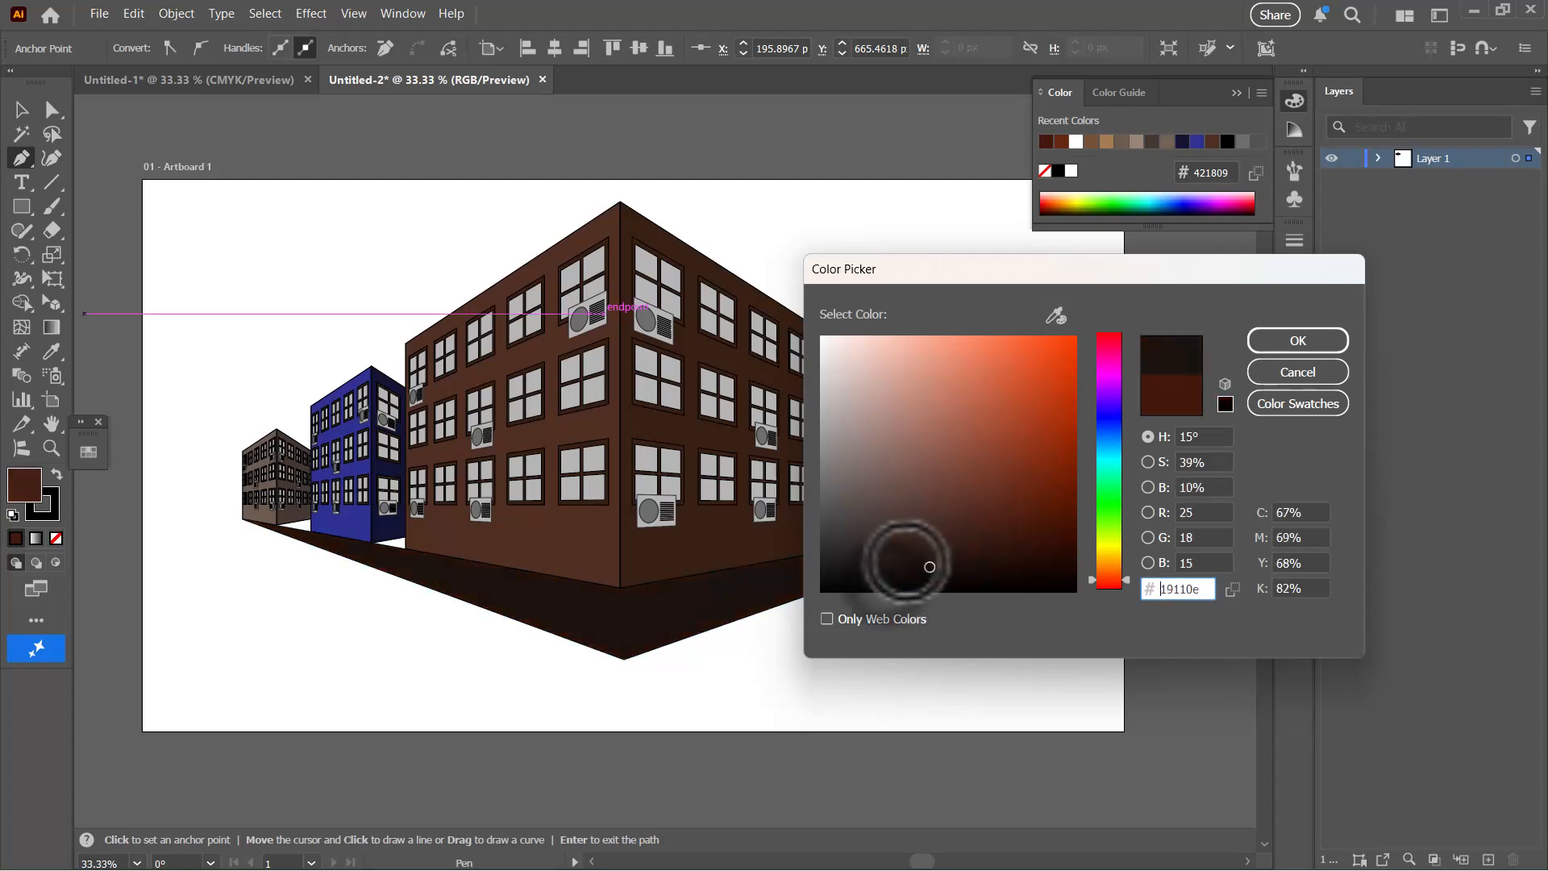
click(1298, 340)
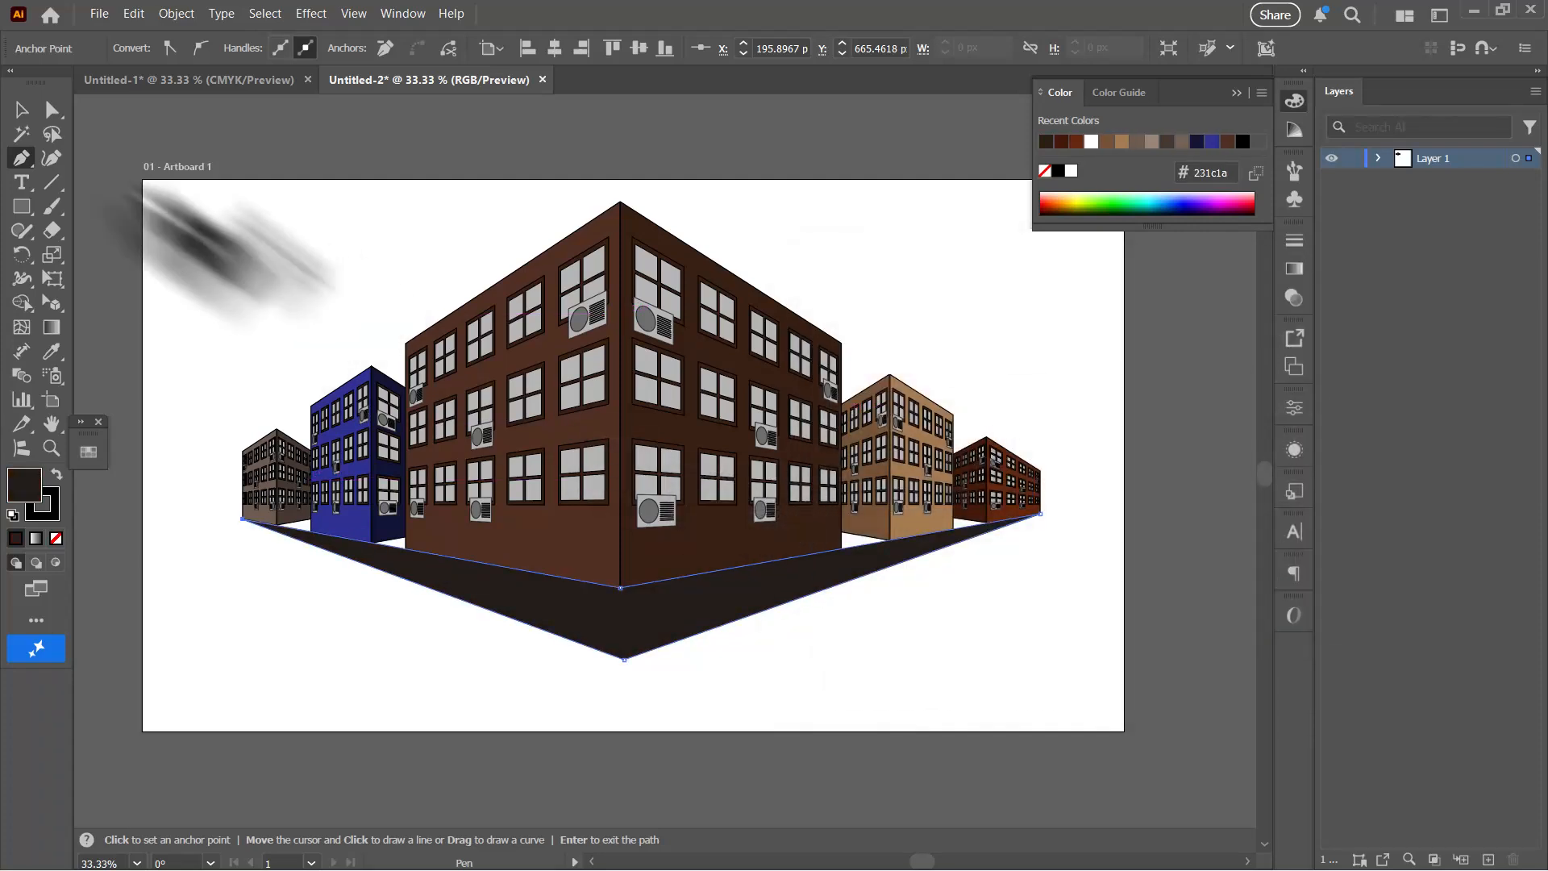
click(21, 109)
click(242, 226)
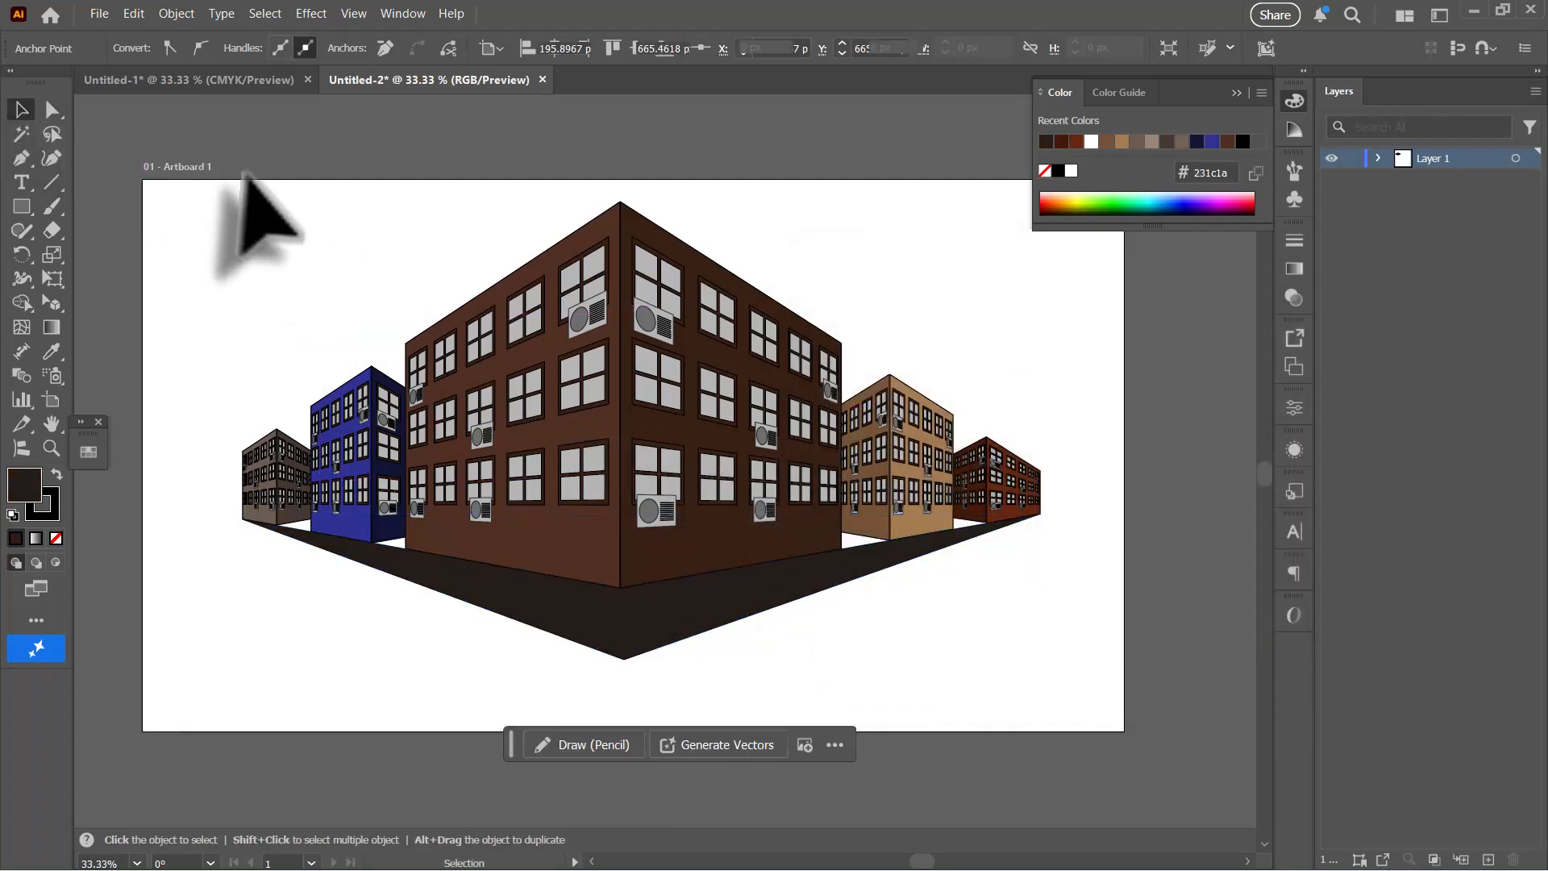
Step: Draw a rectangle across the building bases, add an anchor at its lower edge's midpoint and pull it down to about X 944, Y 827 px
click(21, 207)
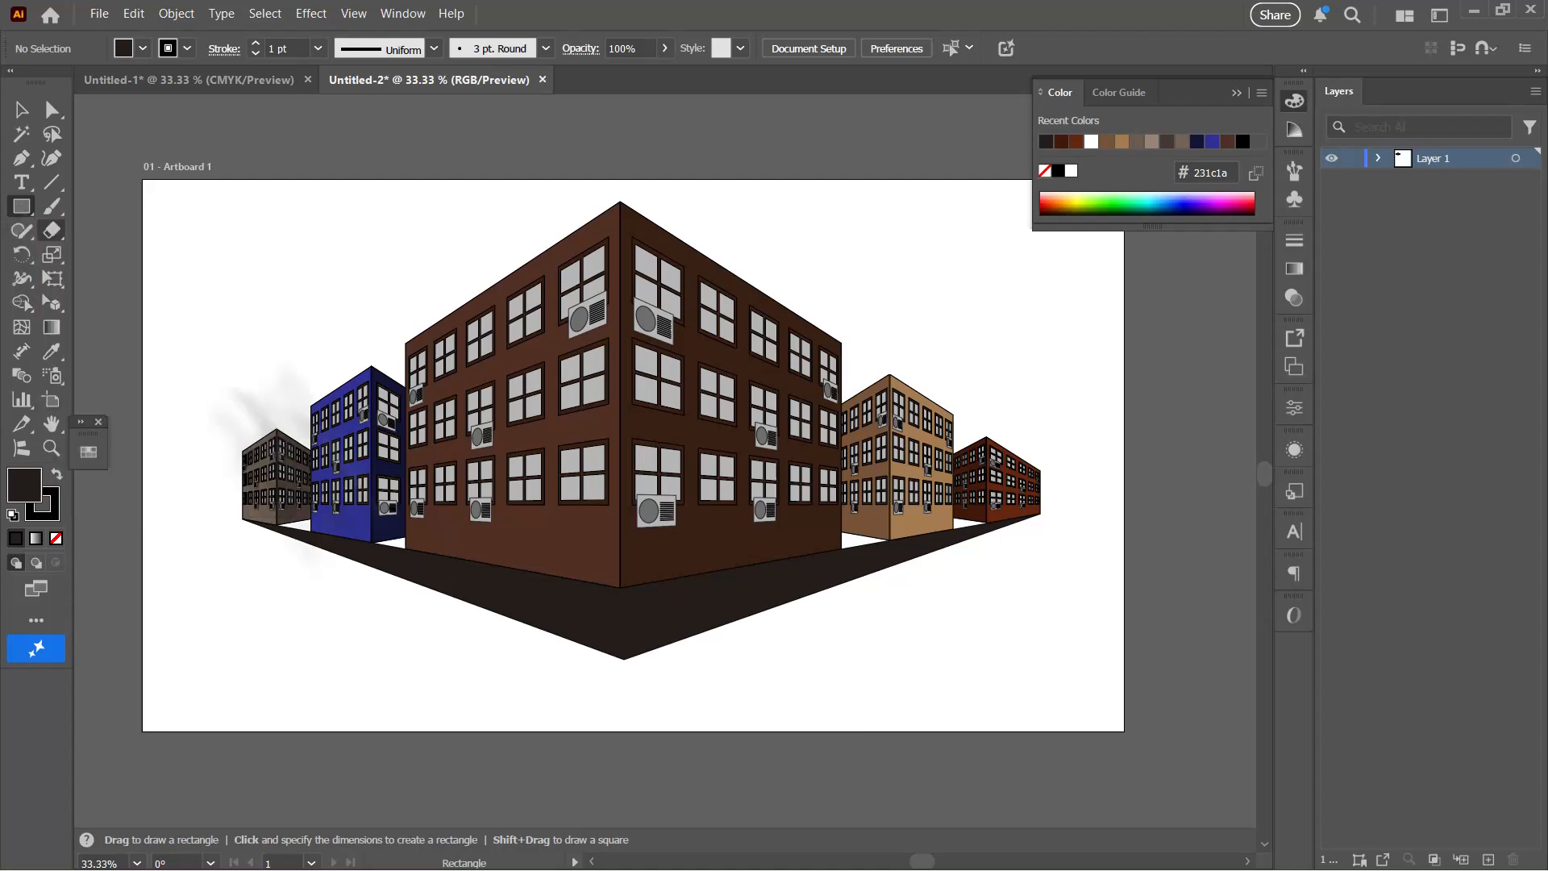
drag(246, 473, 1003, 533)
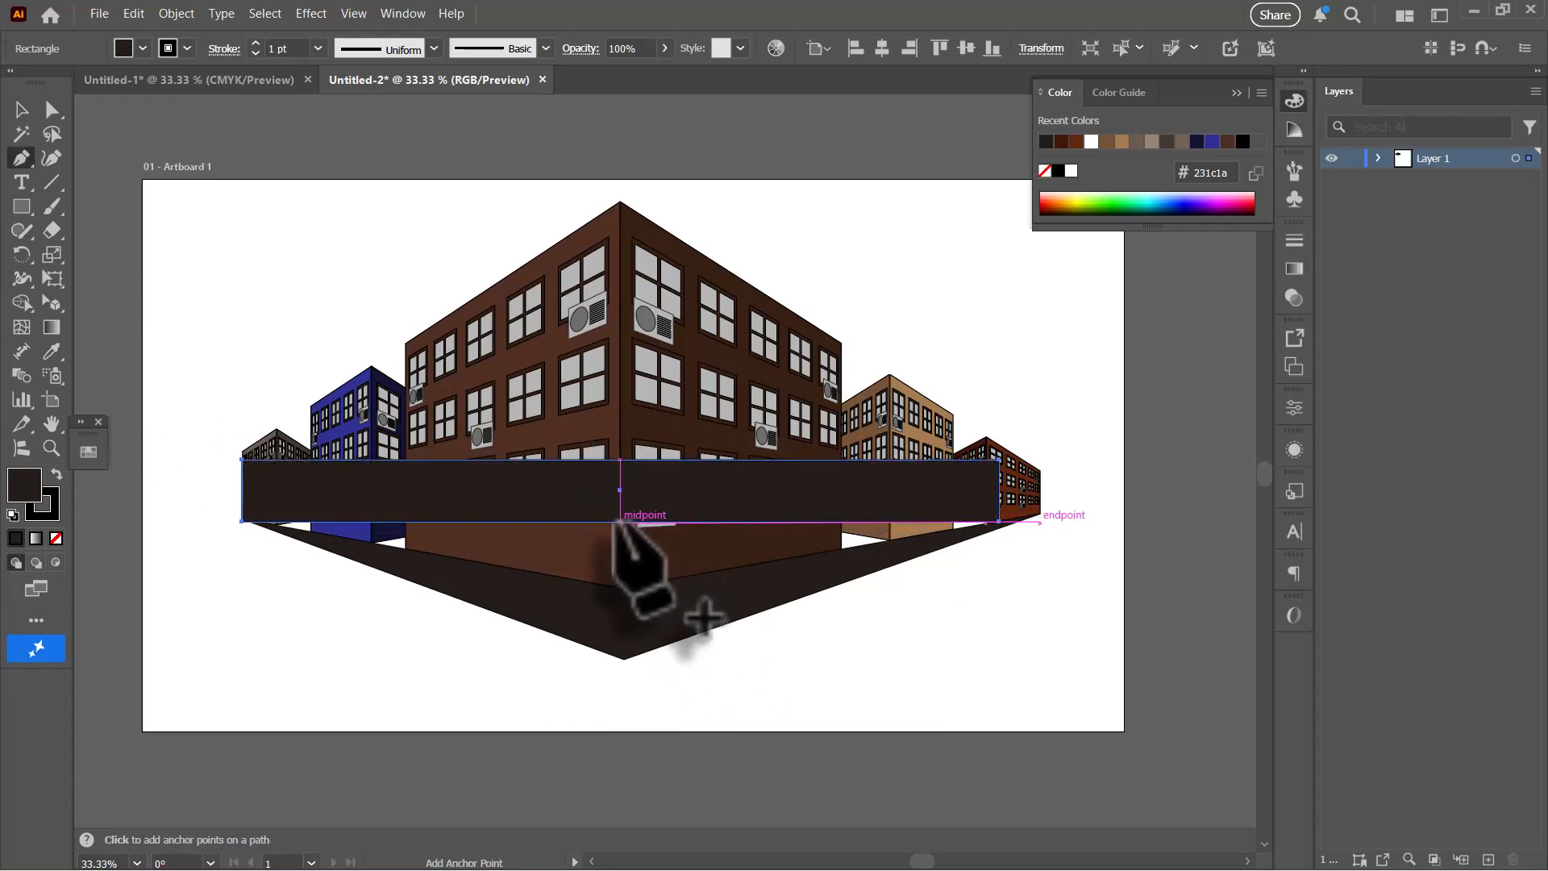
click(620, 523)
key(a)
drag(619, 523, 622, 600)
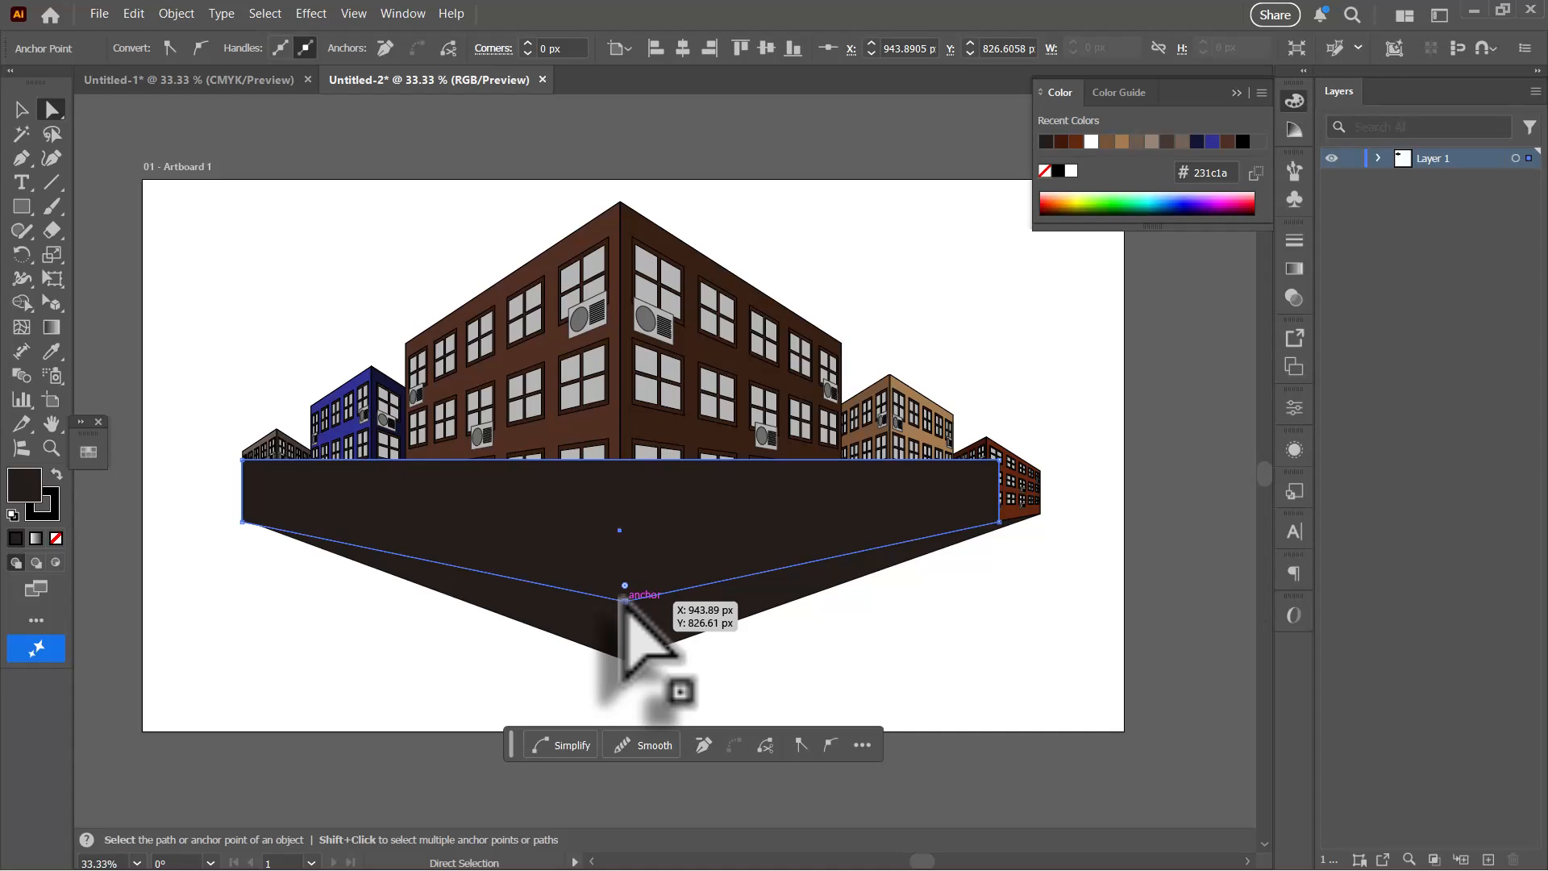
Step: Send the pointed filler shape behind all the buildings and deselect it
key(v)
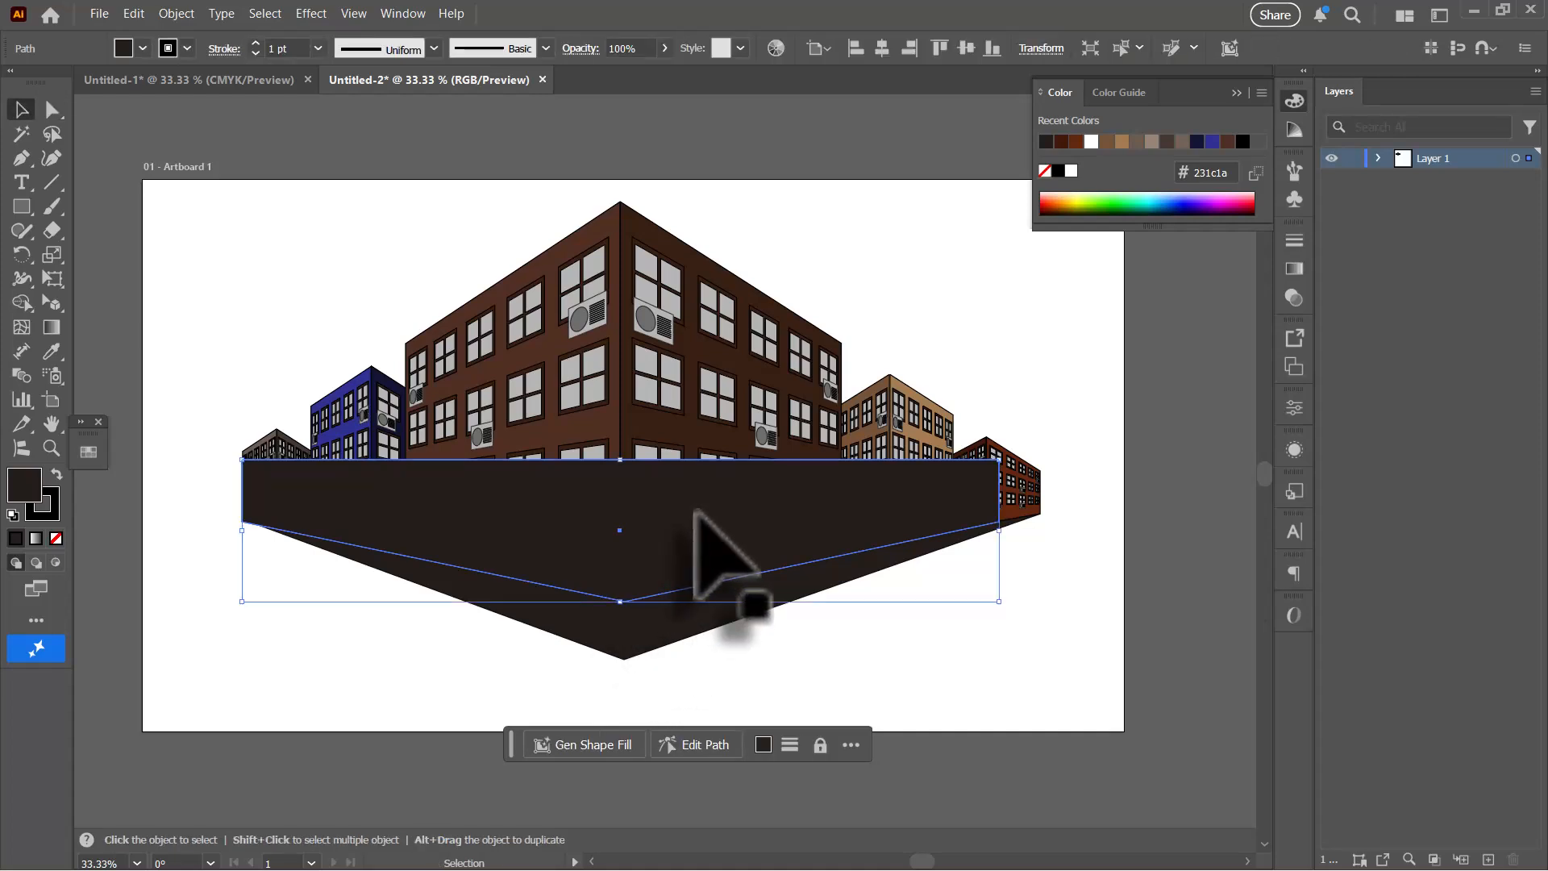
key(ctrl+shift+bracketleft)
click(1129, 629)
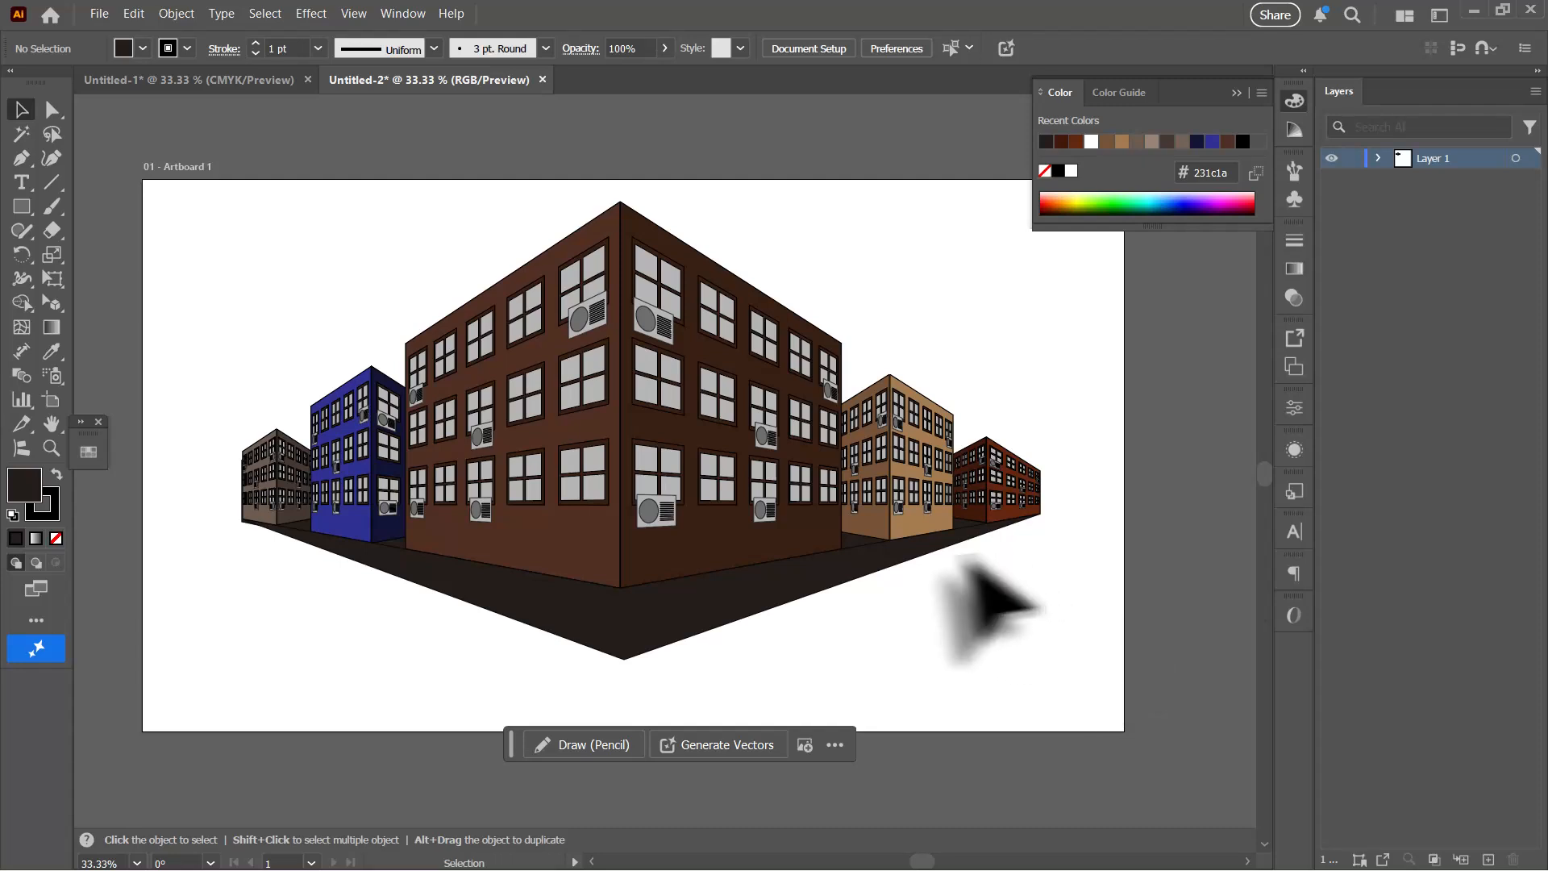
Step: Remove the stroke from the V-shaped pavement and deselect it
click(875, 564)
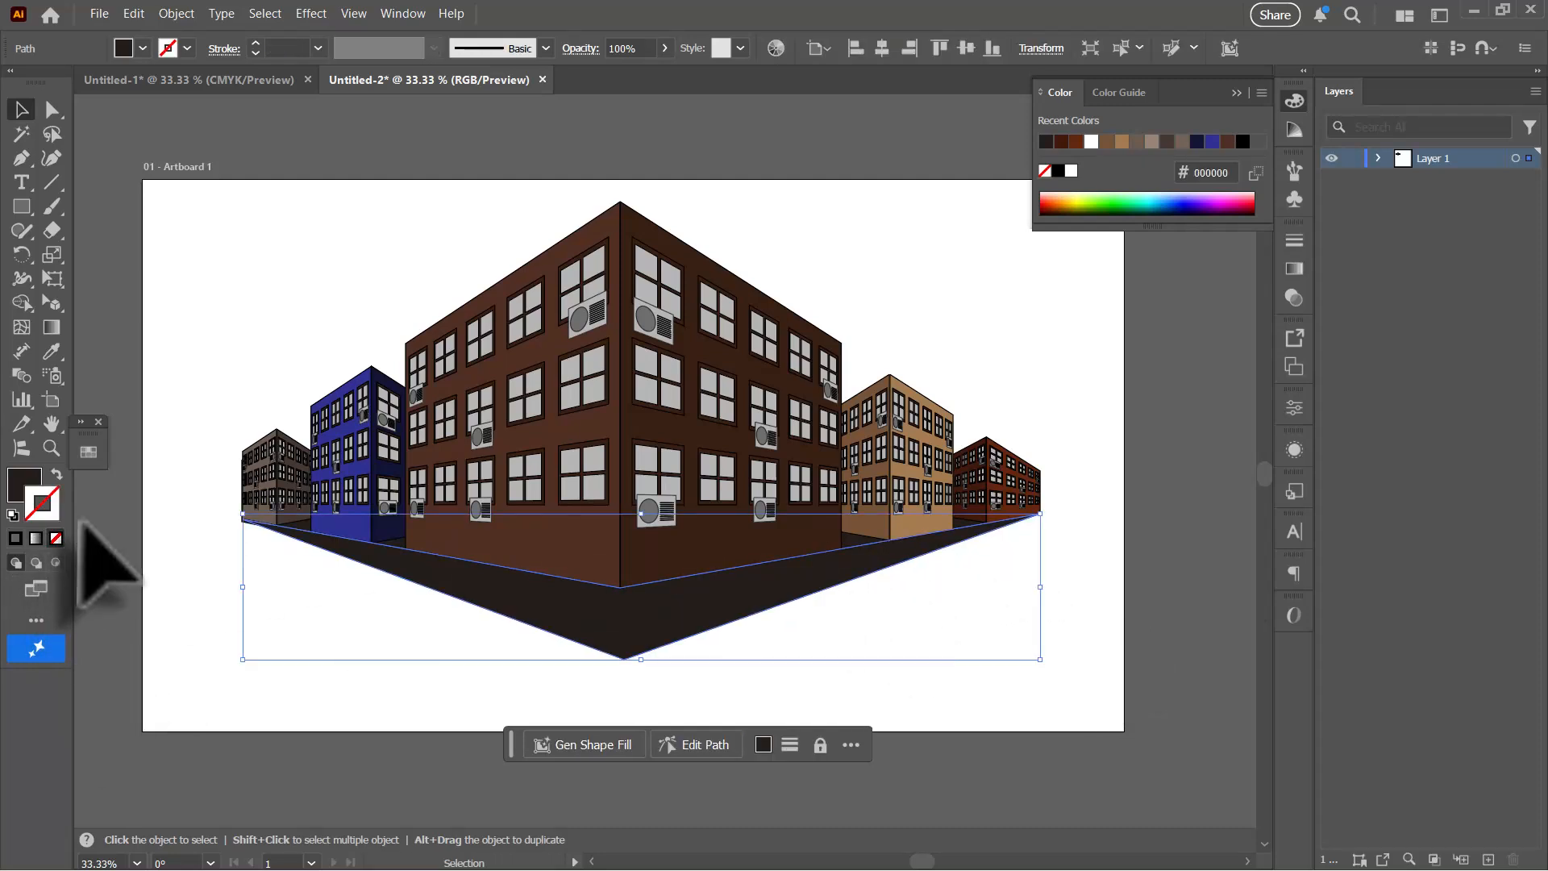
key(ctrl+shift+a)
Step: Create a full-width sky rectangle from the artboard's upper edge to the horizon, filled with cyan #00ffff, behind the buildings
key(ctrl+minus)
key(ctrl+minus)
click(22, 206)
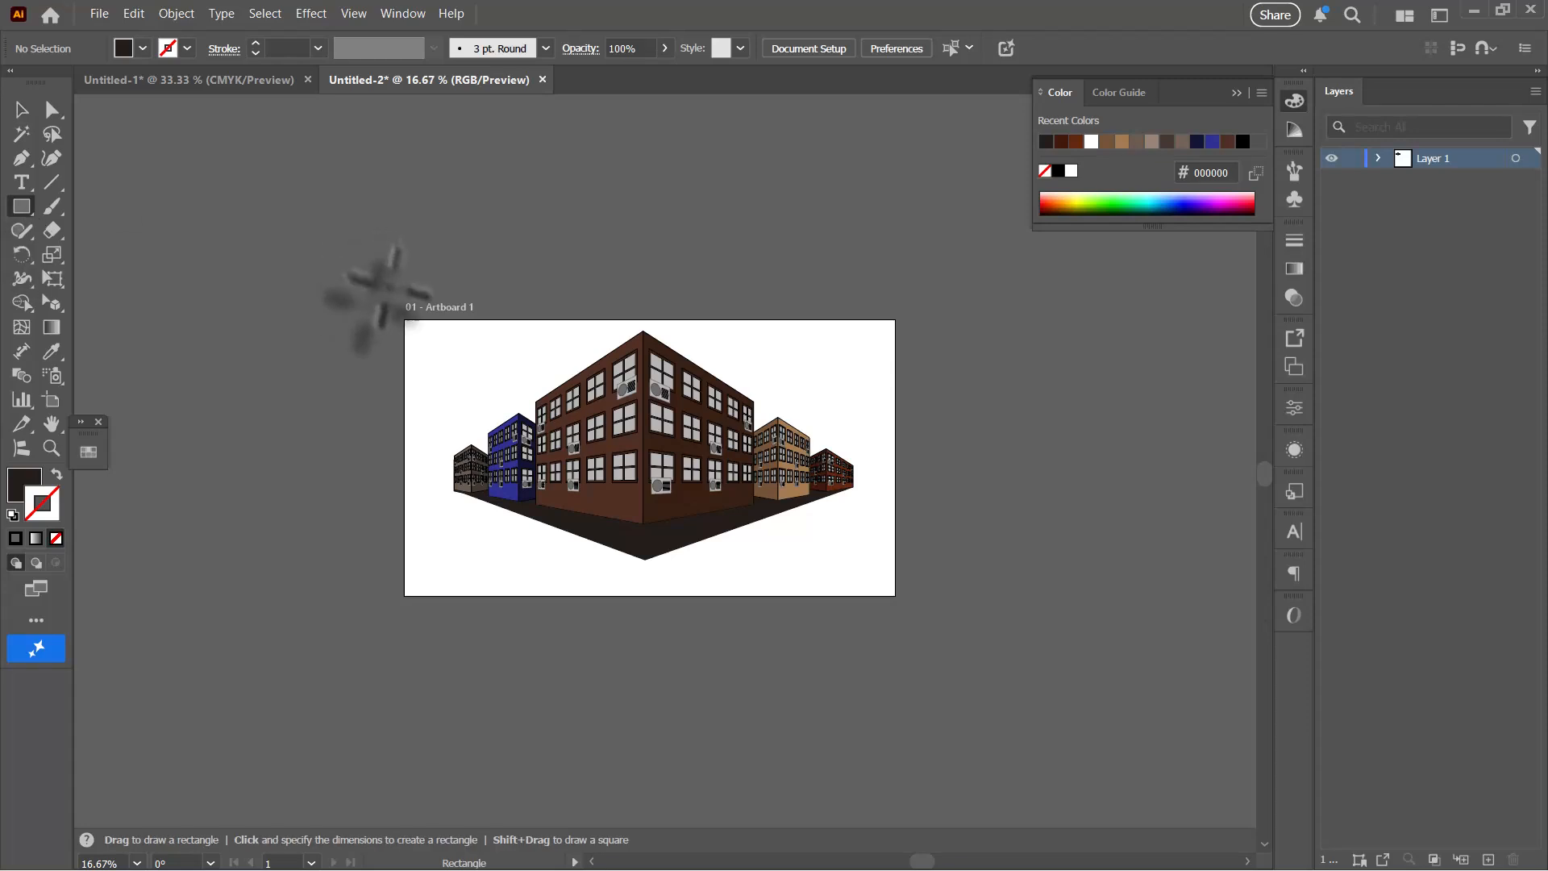
drag(404, 320, 895, 491)
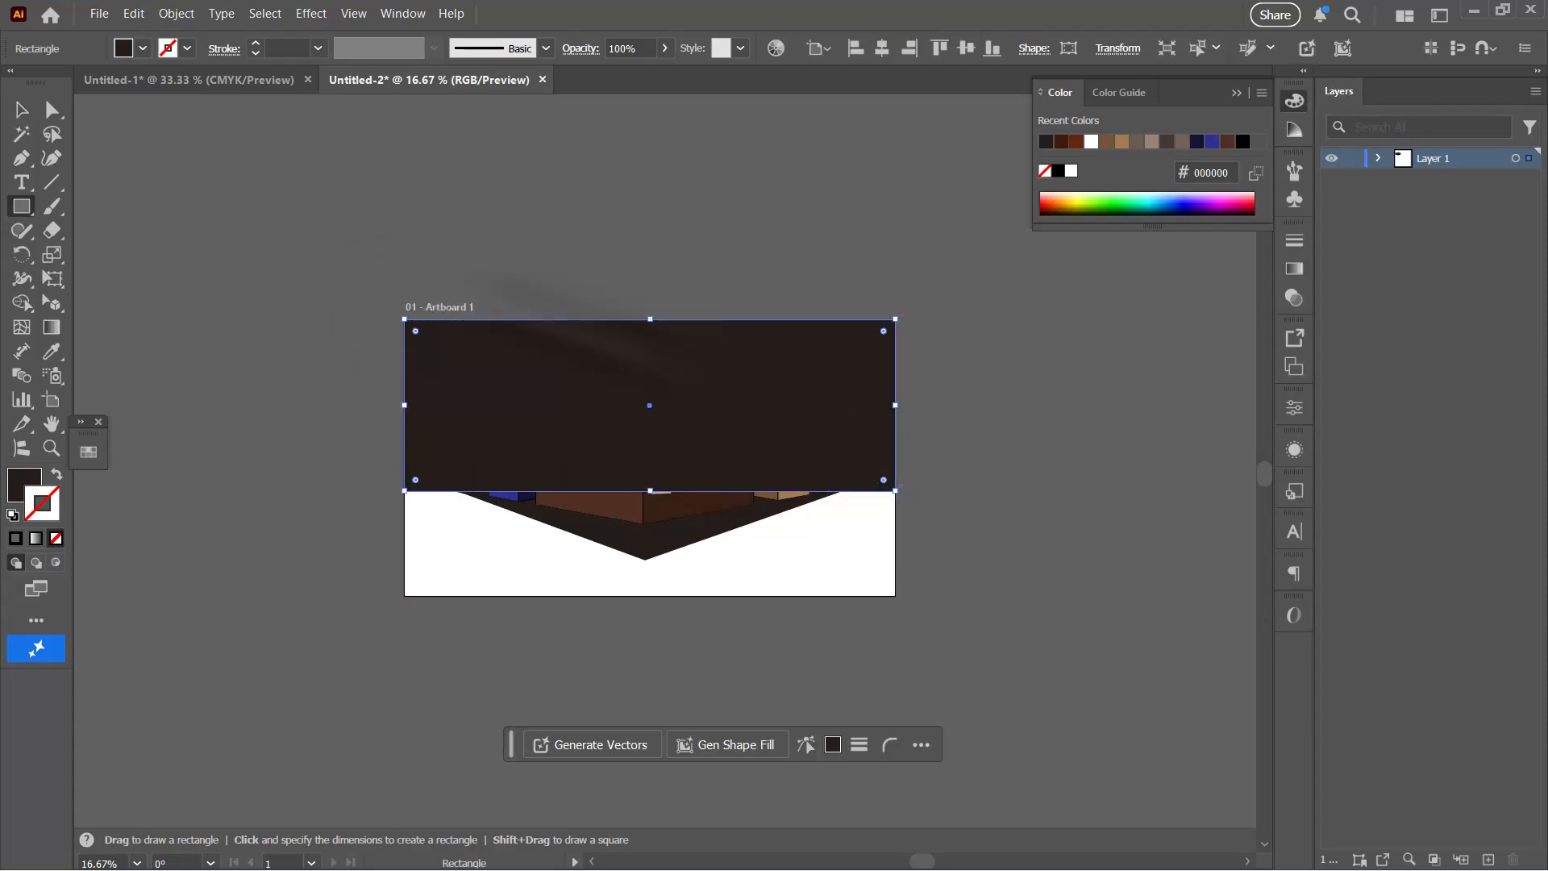
click(143, 49)
click(113, 195)
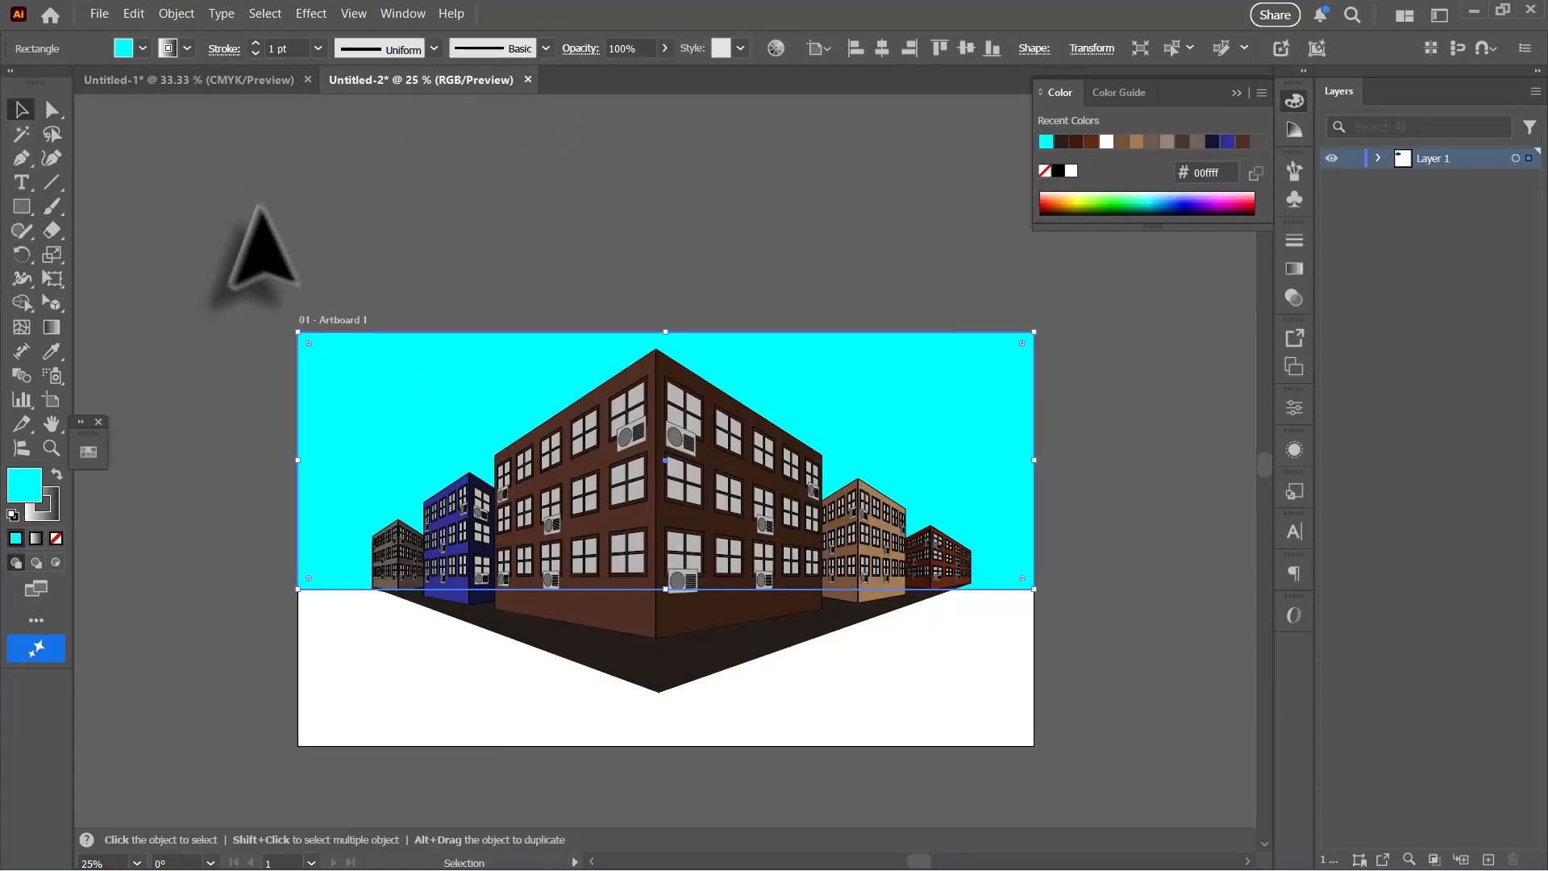
Step: Apply the white-to-black linear gradient fill to the sky rectangle and remove its stroke
click(341, 380)
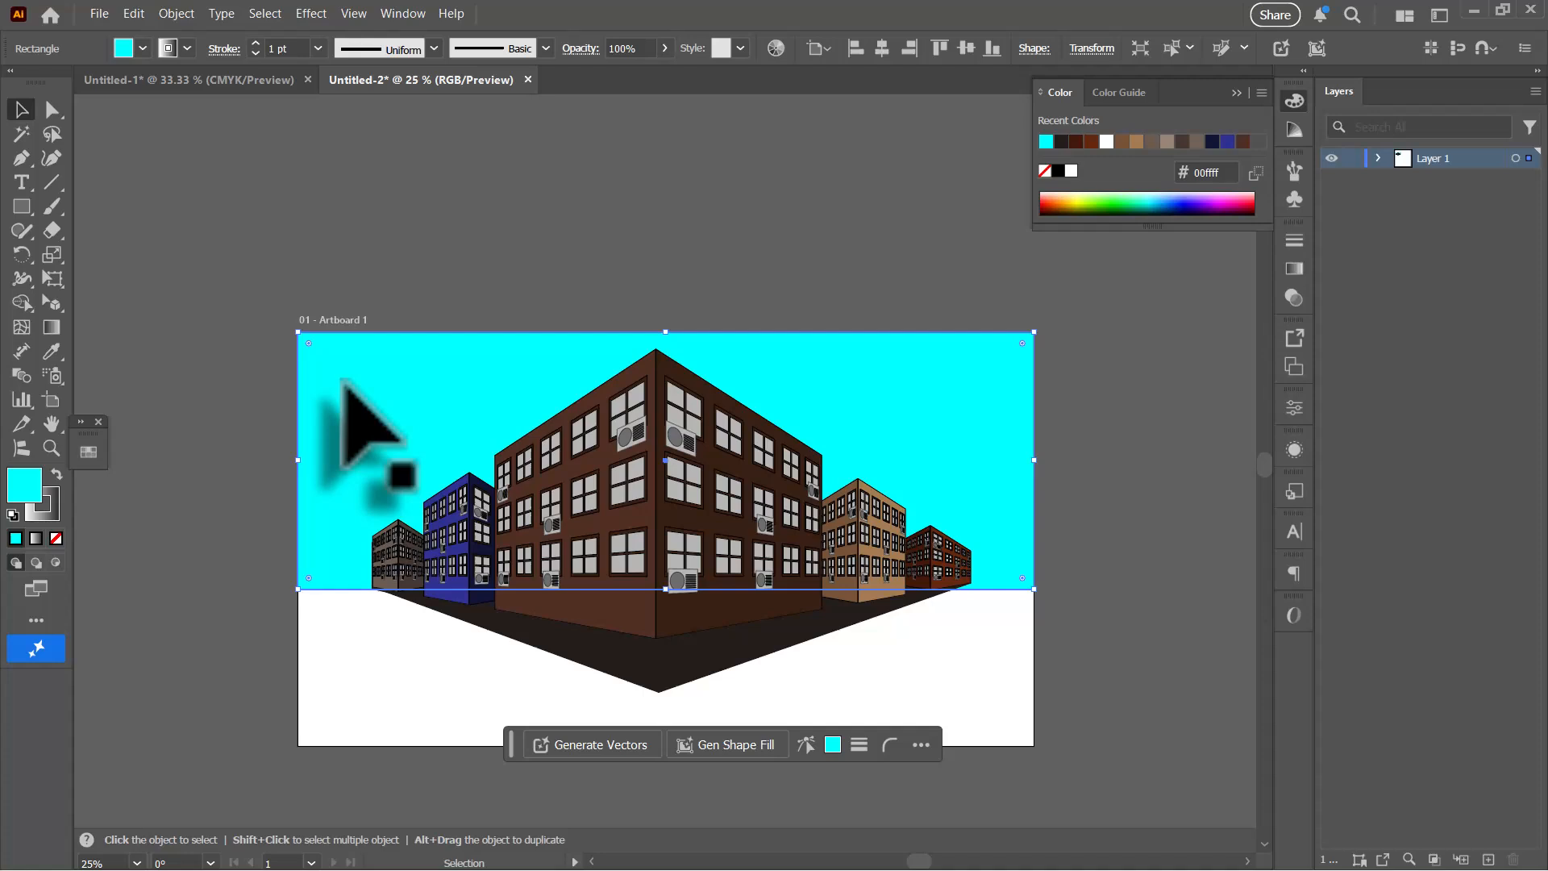
click(35, 538)
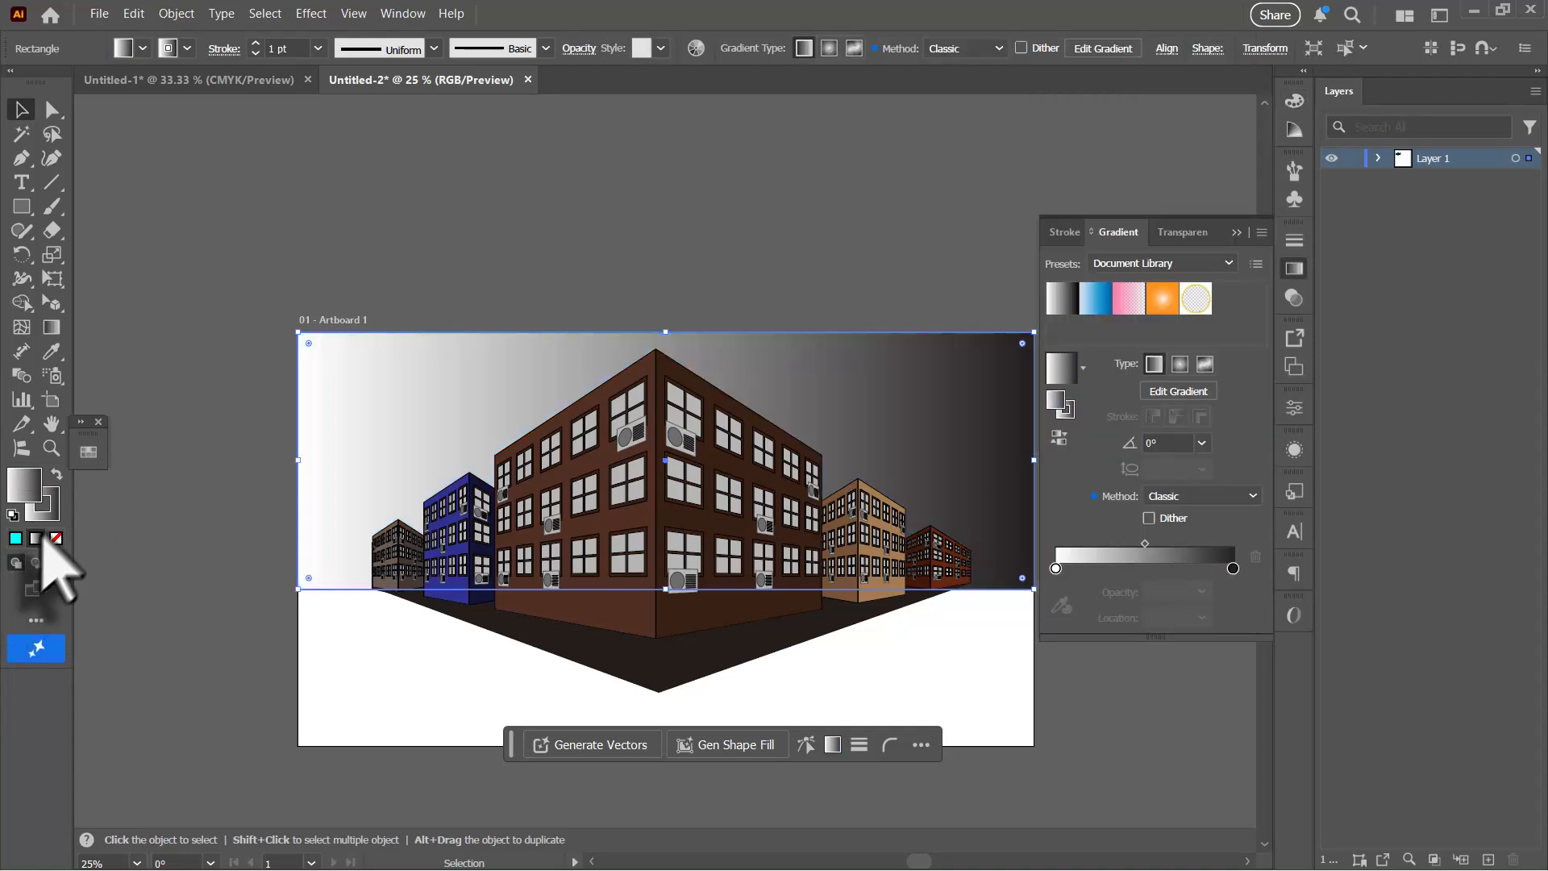
click(55, 489)
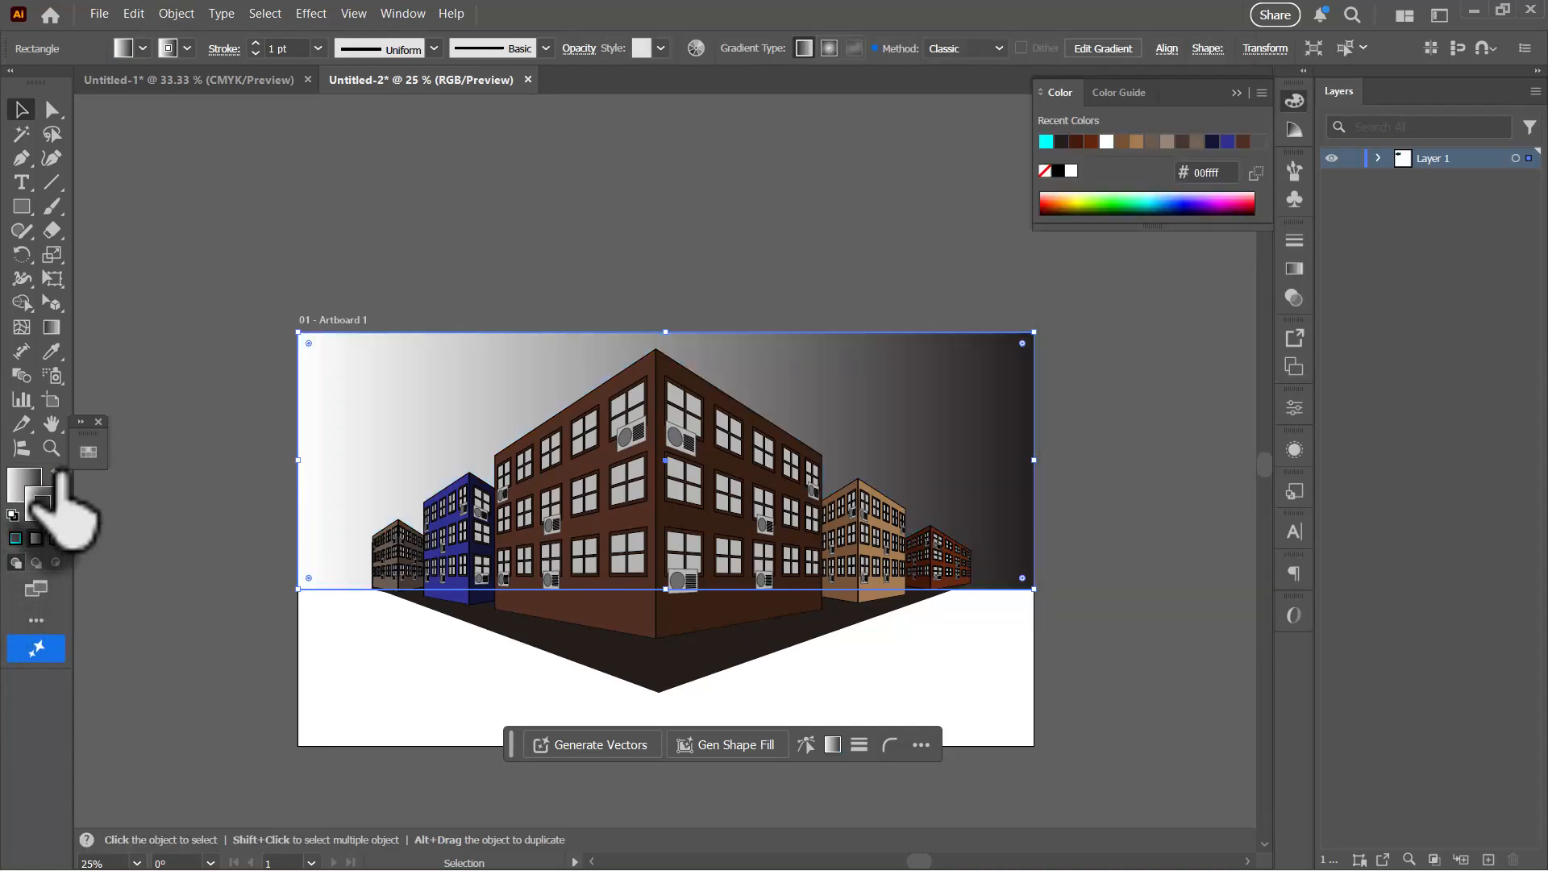
click(53, 535)
click(31, 483)
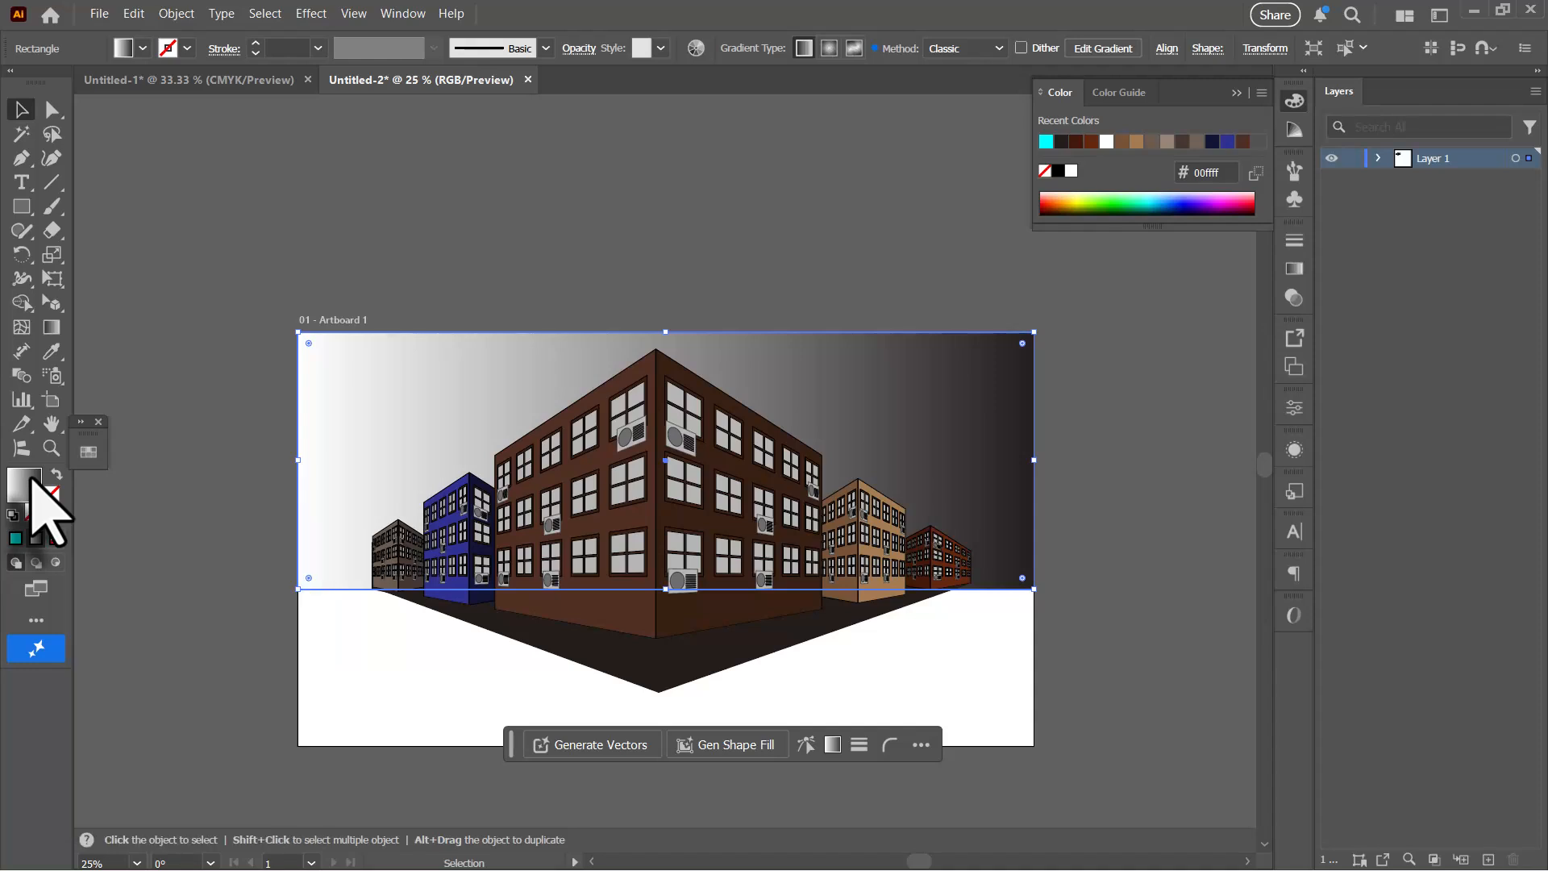
Step: Change the white color stop of the sky gradient to cyan #1dffff by lowering its red value to 29
click(52, 328)
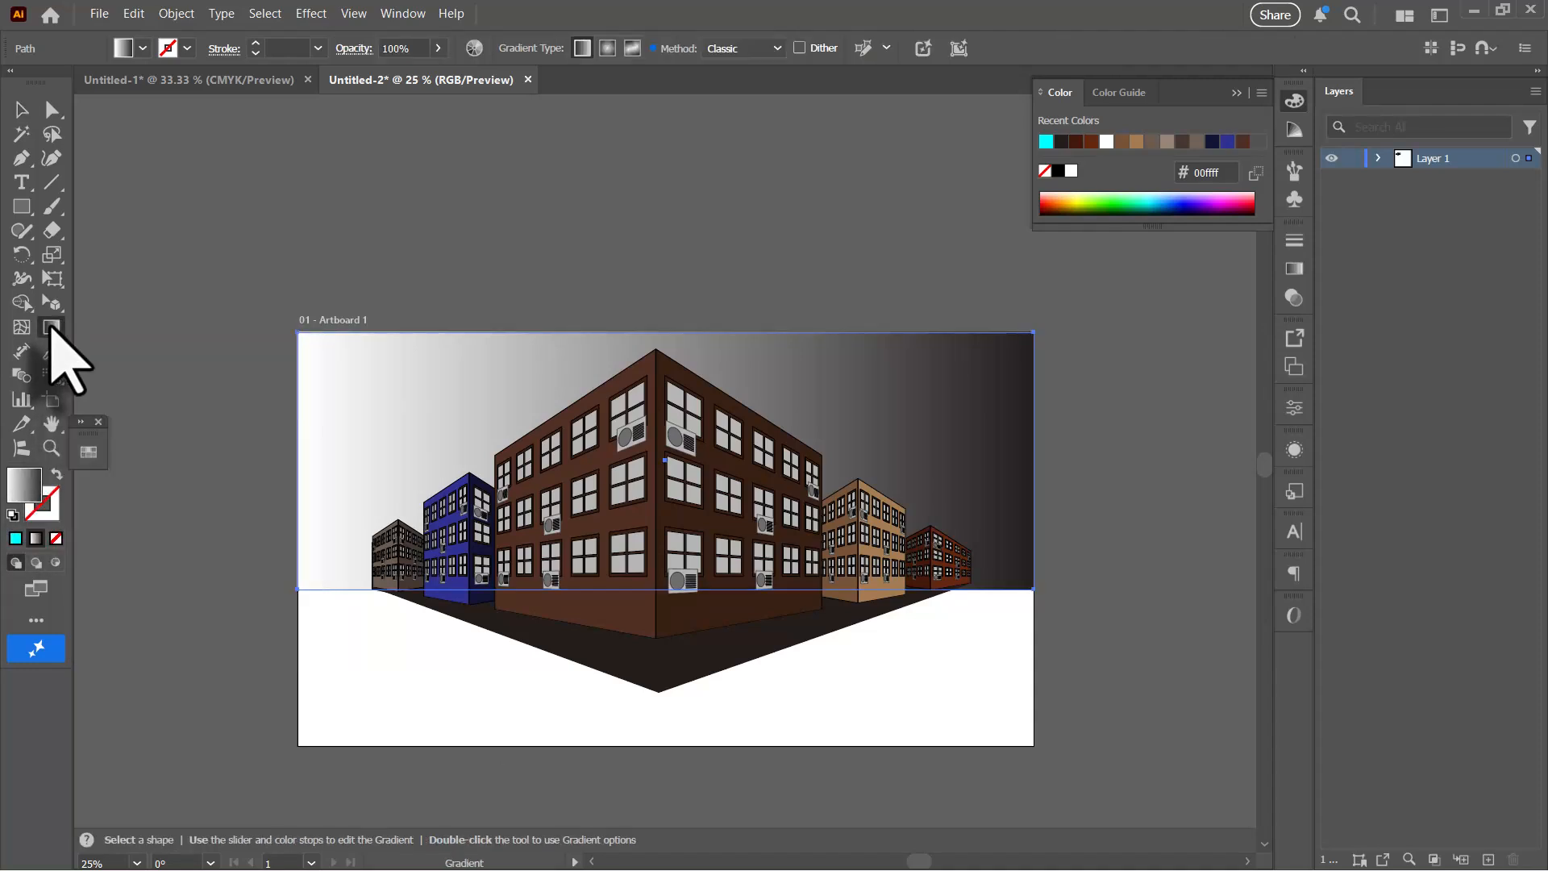
click(1291, 273)
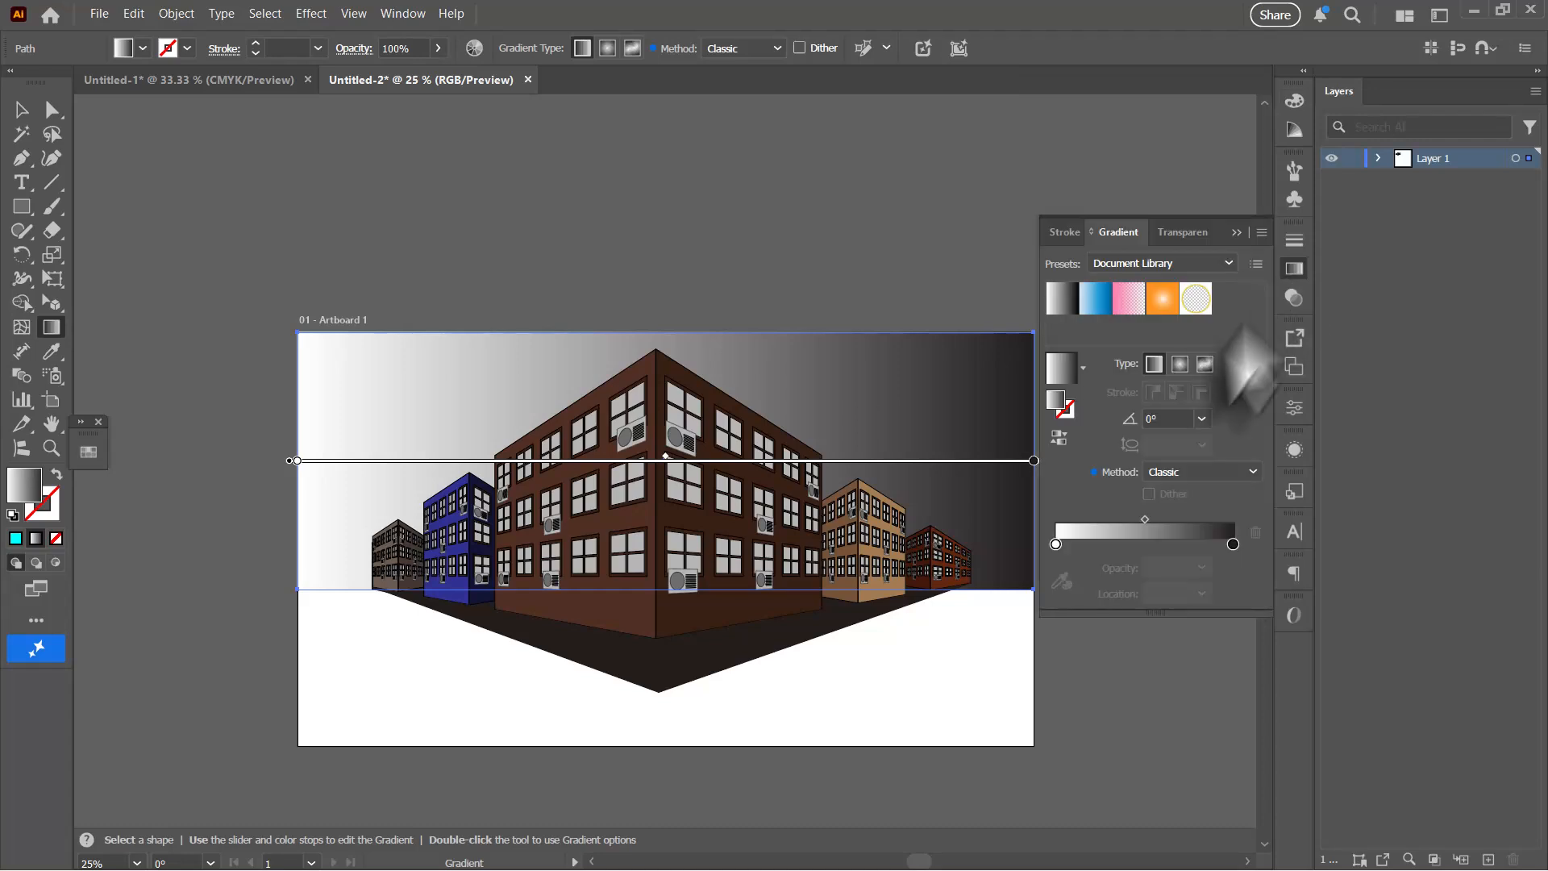
double_click(1055, 545)
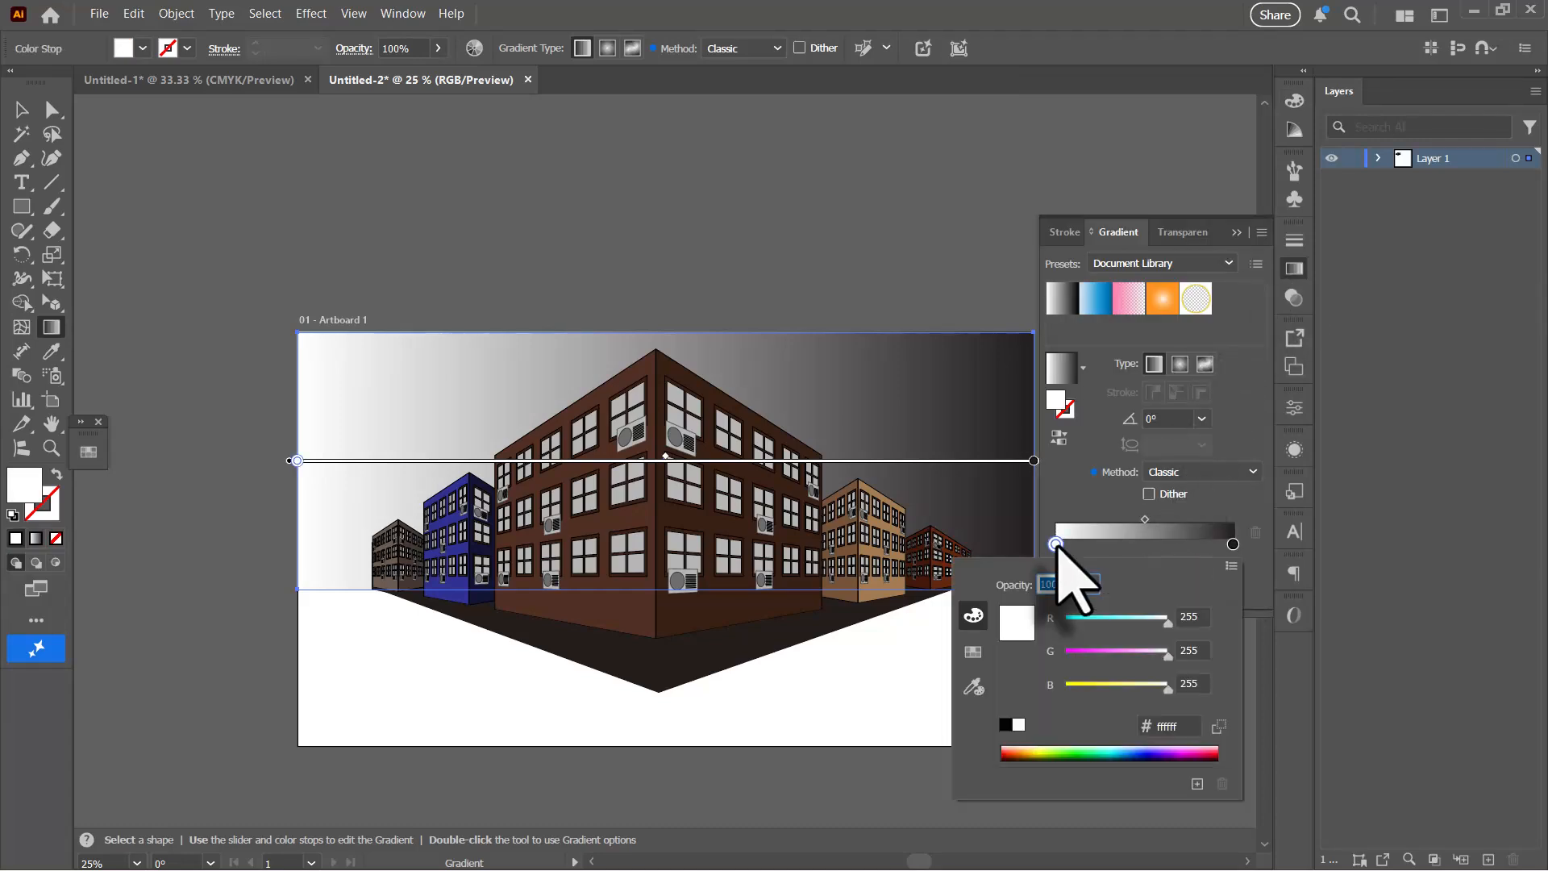
click(1056, 545)
double_click(1056, 545)
drag(1127, 622, 1079, 626)
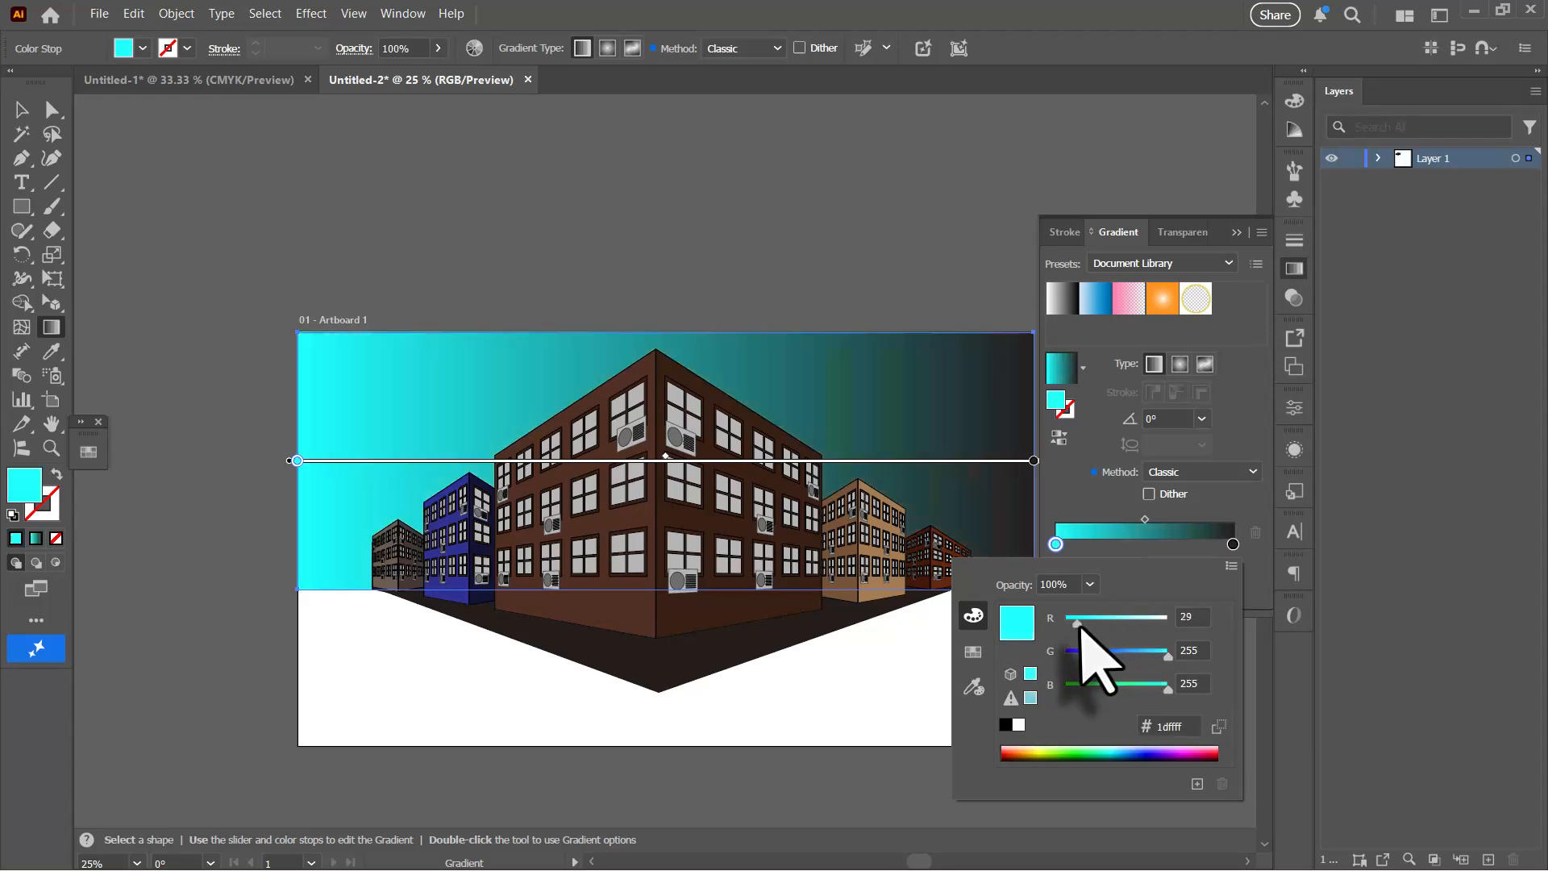
Step: Change the sky gradient's dark color stop to blue #234f7b by raising green to 79 and blue to 123
double_click(1233, 545)
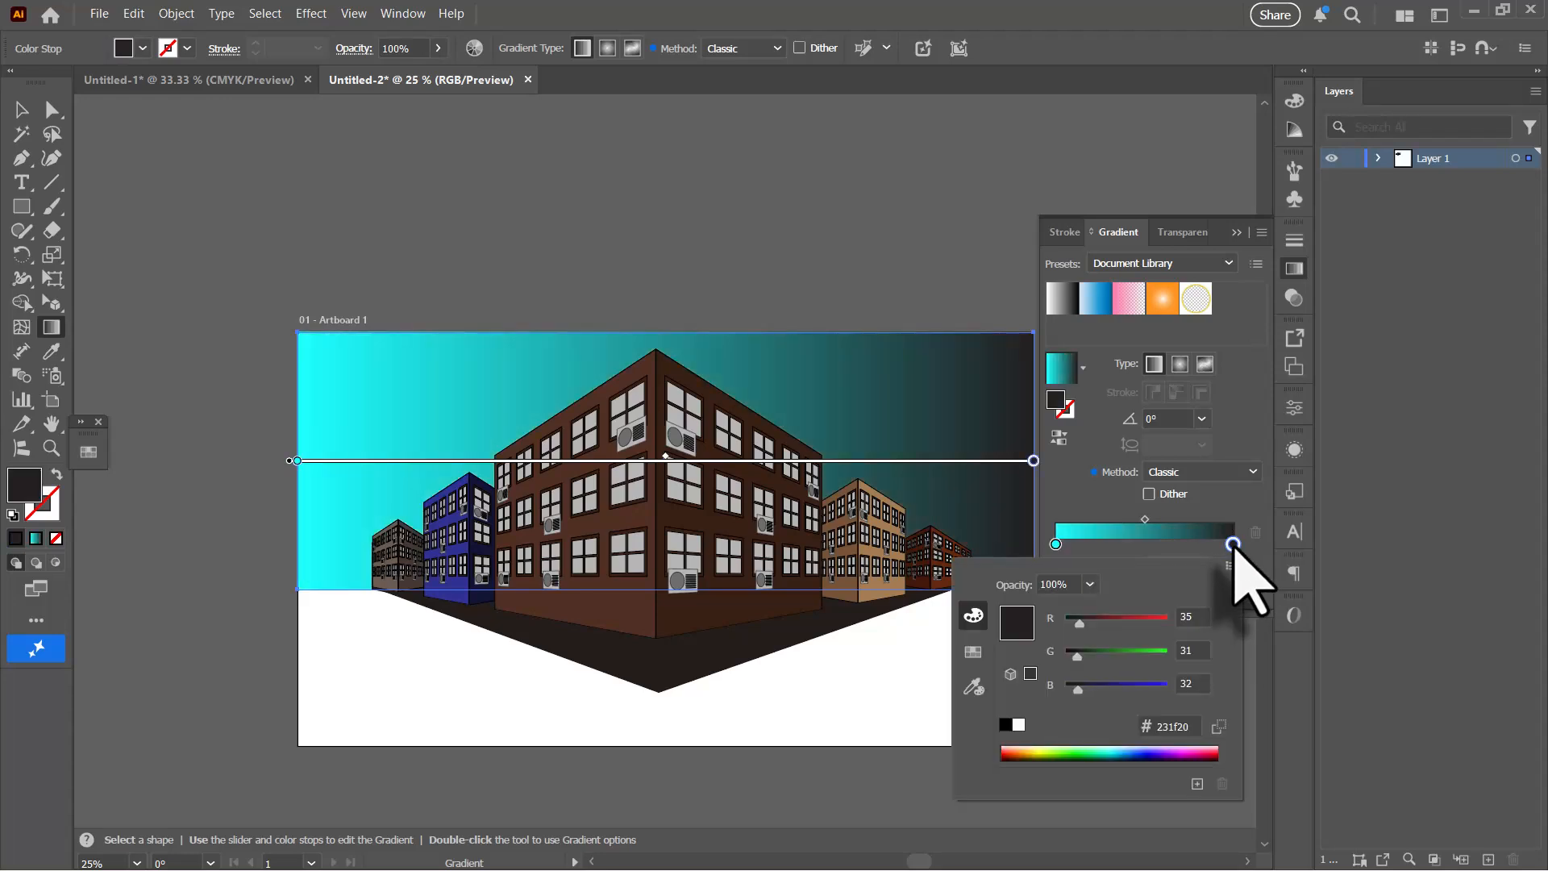
drag(1098, 656, 1099, 680)
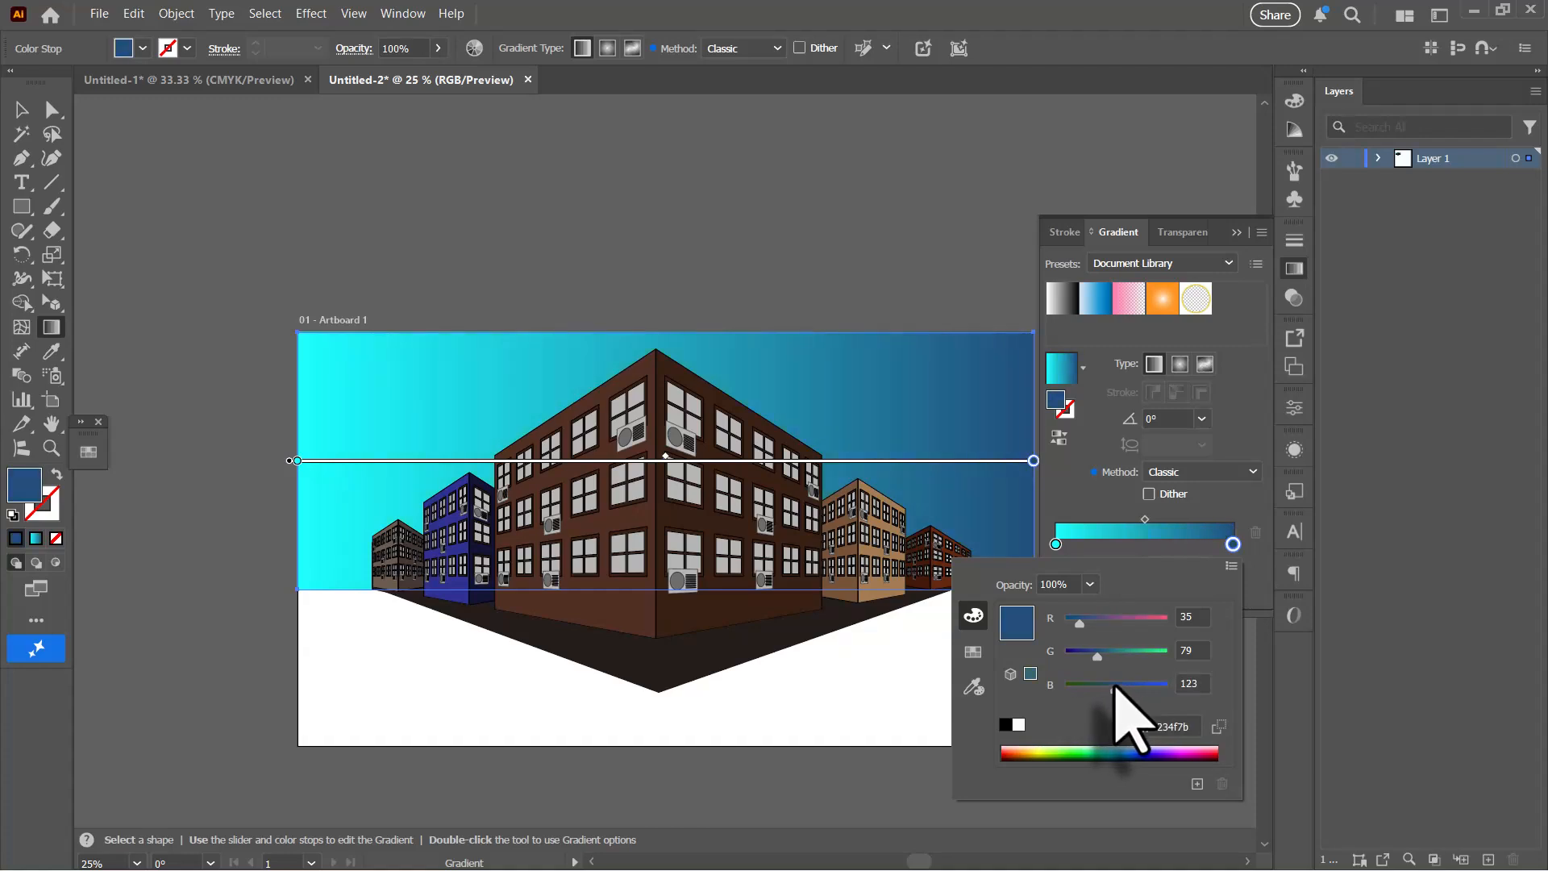
click(1240, 442)
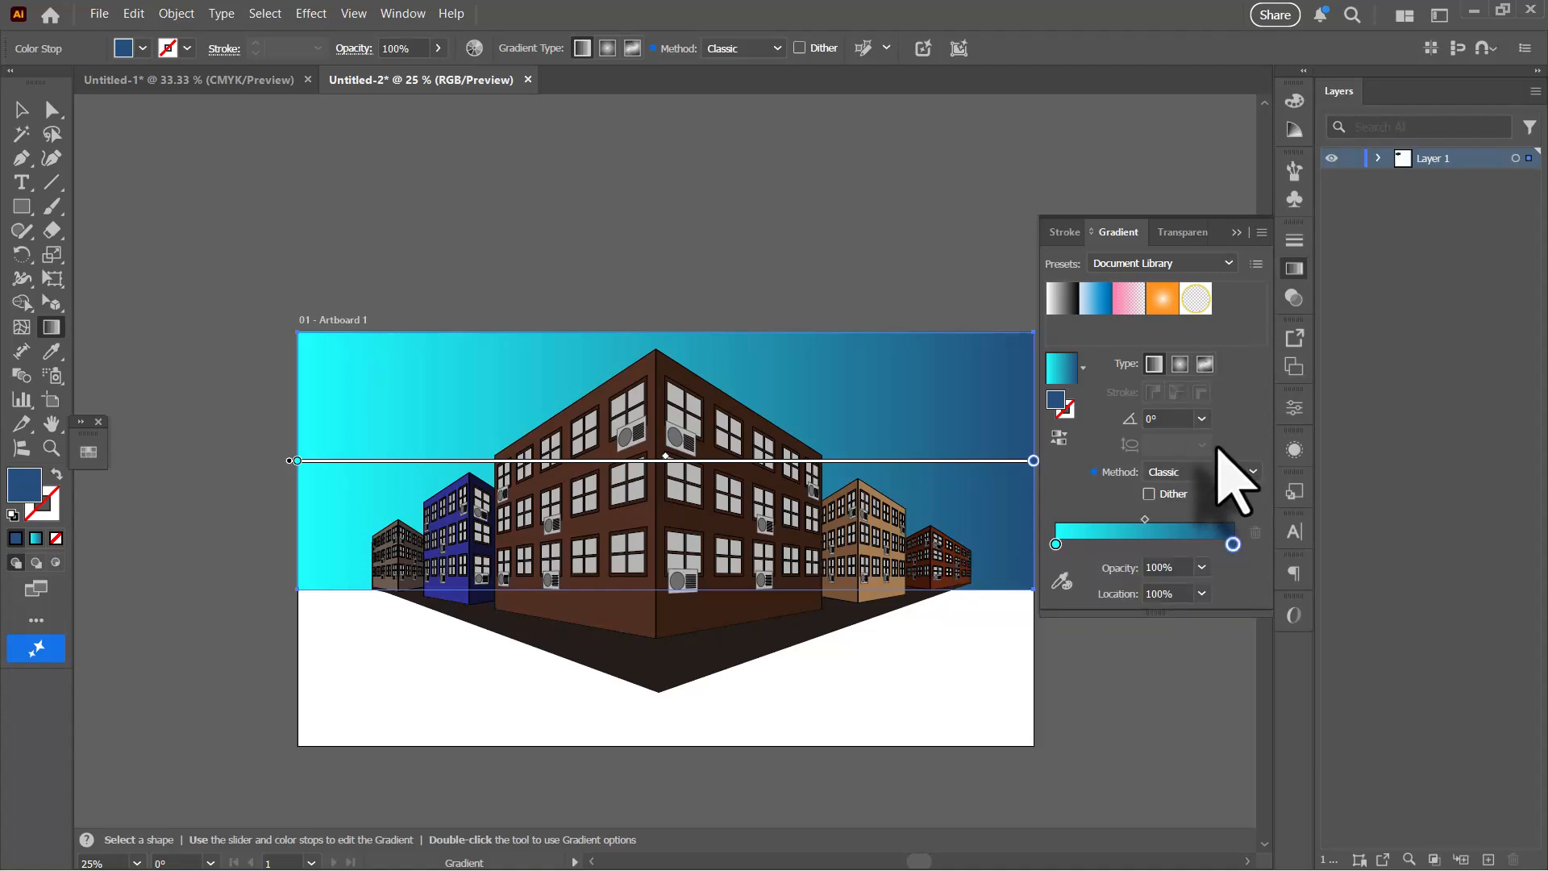
Step: Make the sky gradient radial and widen its radius well past the artboard's side edge so the cyan center spreads across the sky
click(1181, 364)
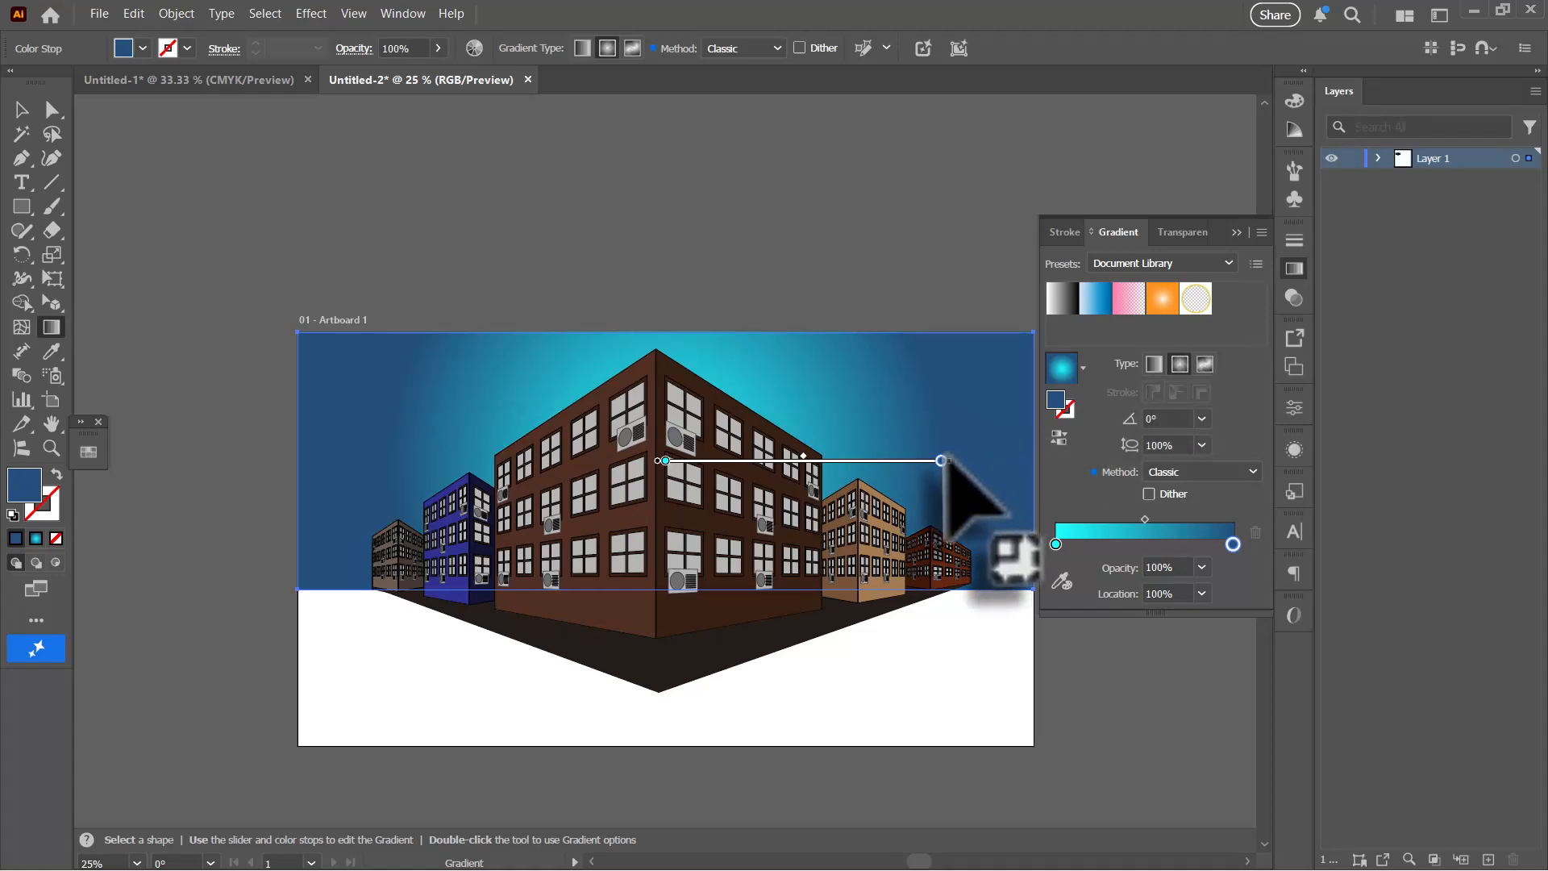
click(1236, 233)
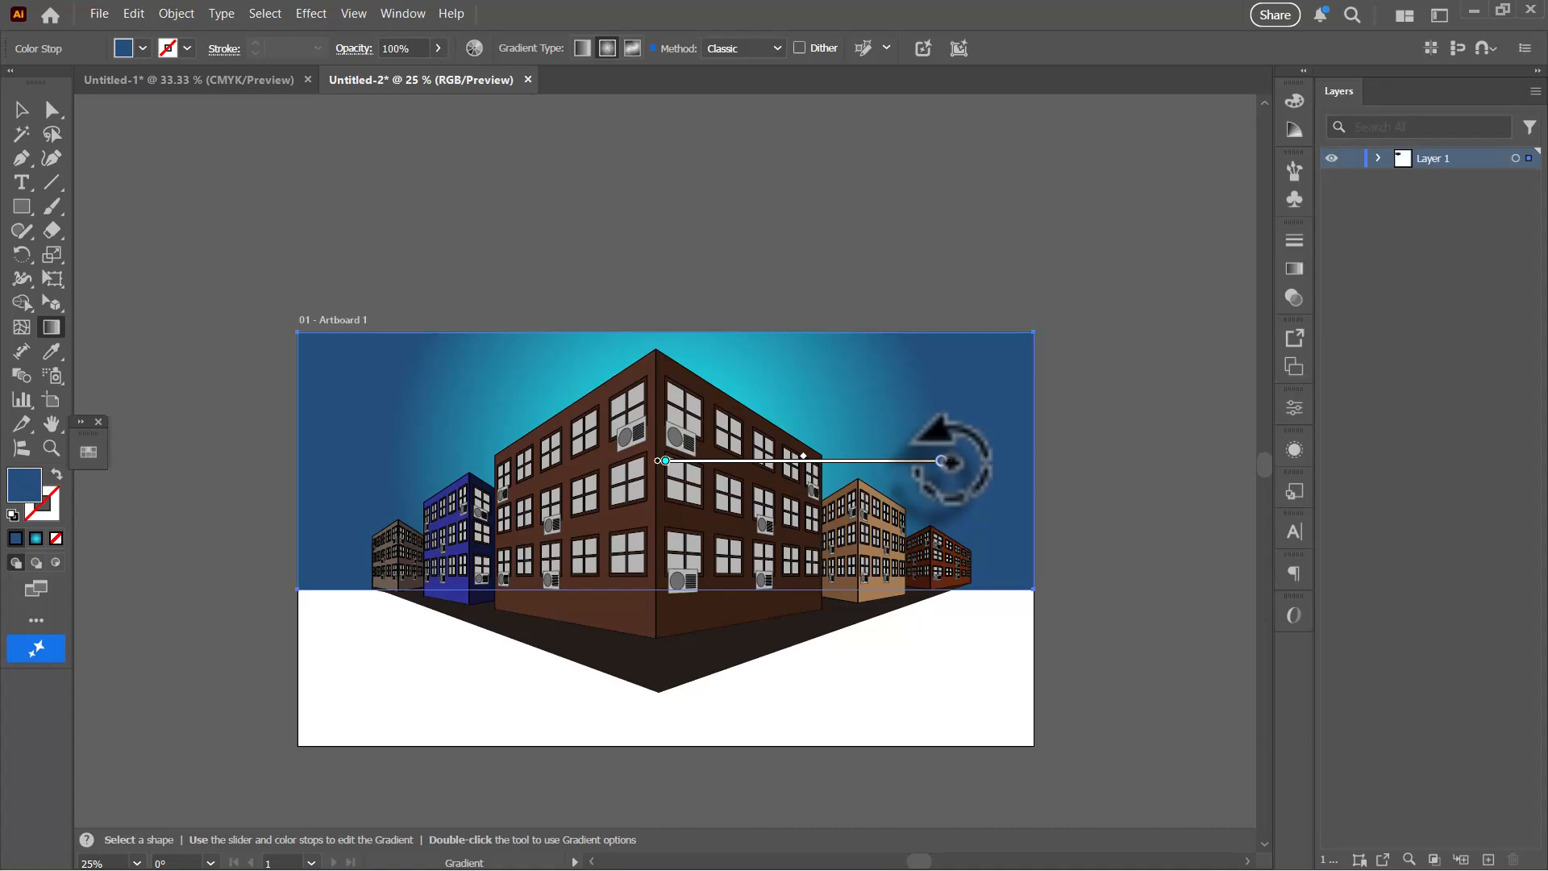
drag(941, 460, 1248, 461)
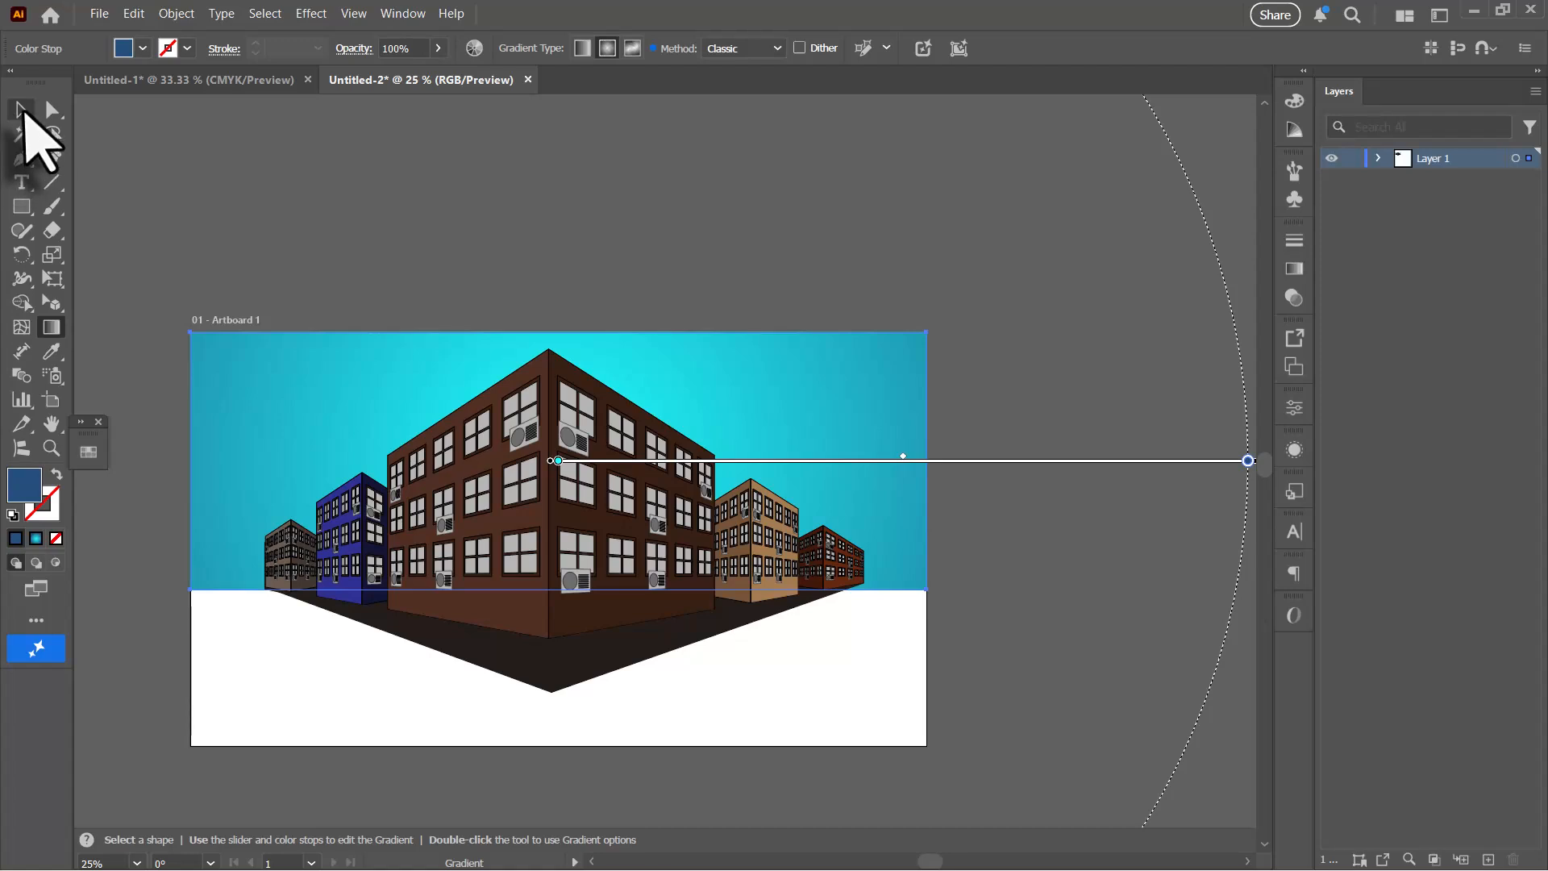
click(21, 109)
mouse_move(474, 249)
mouse_down()
mouse_move(609, 250)
mouse_move(615, 206)
mouse_up()
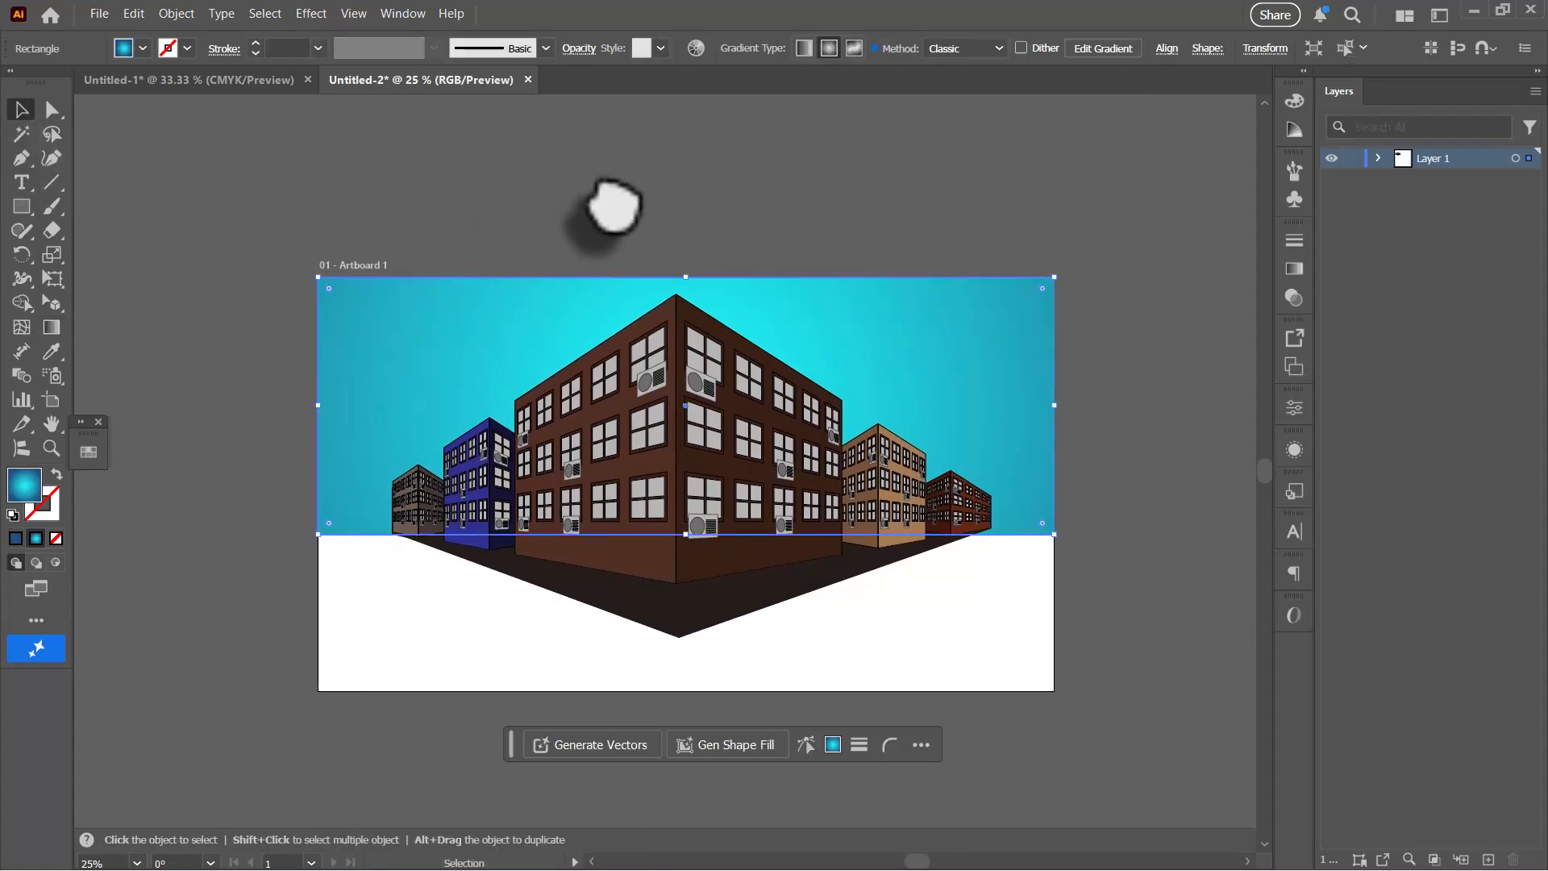